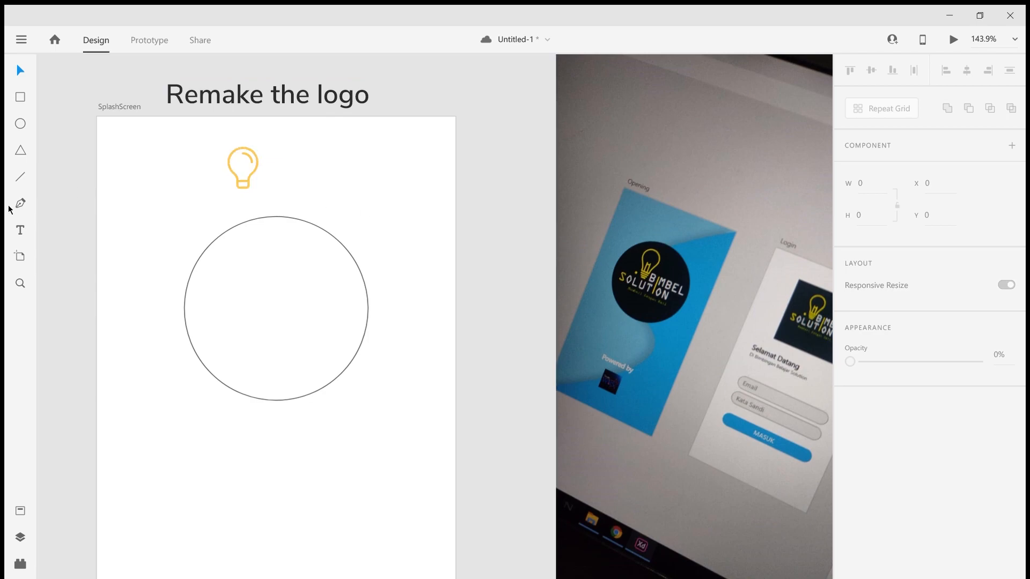
Step: Add a text letter B in Nunito Sans SemiBold 28 and place it right beside the light bulb
left_click(281, 188)
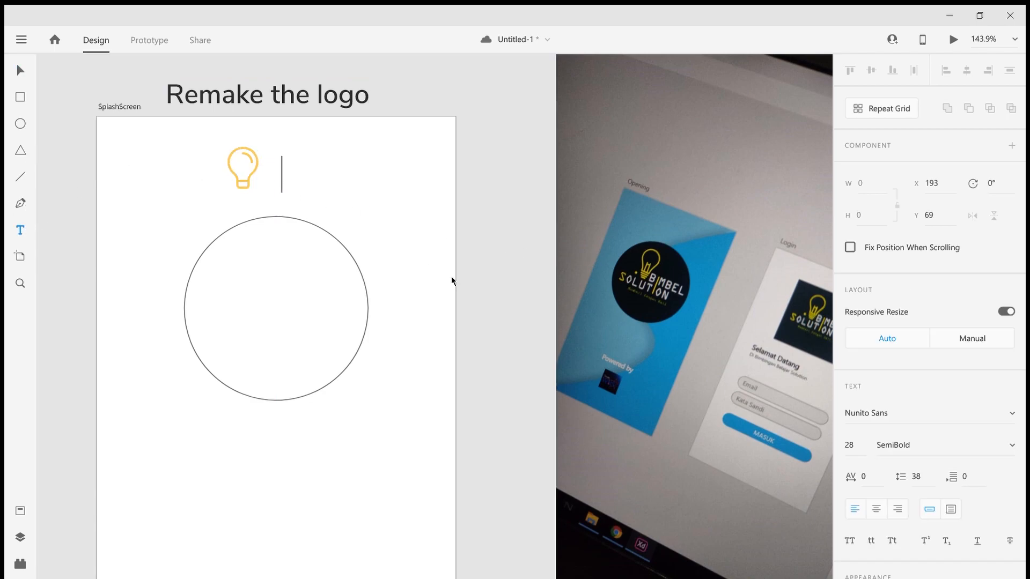
left_click(6, 73)
left_click_drag(294, 179, 275, 176)
scroll(244, 177, "up", 5)
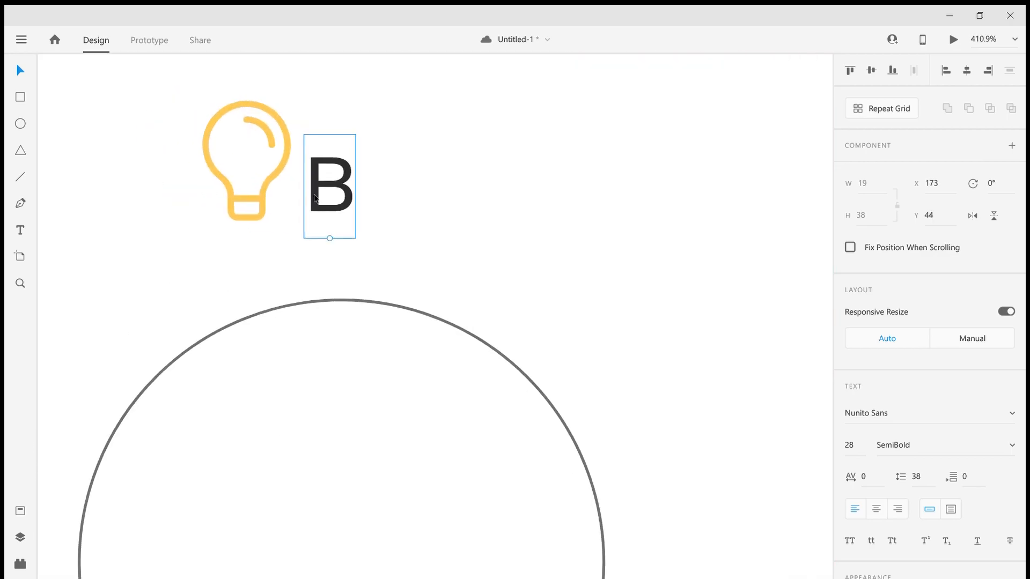
left_click(436, 203)
scroll(325, 188, "down", 5)
left_click(328, 191)
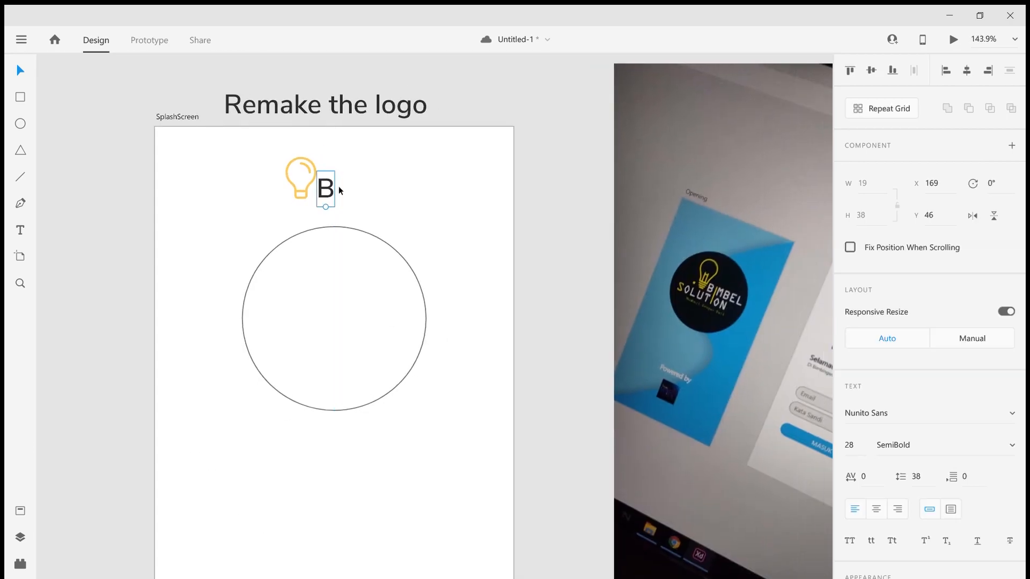
Step: Draw a vertical line about 49 high after the letter B, with border size 2.5 and rounded ends
scroll(325, 189, "up", 3)
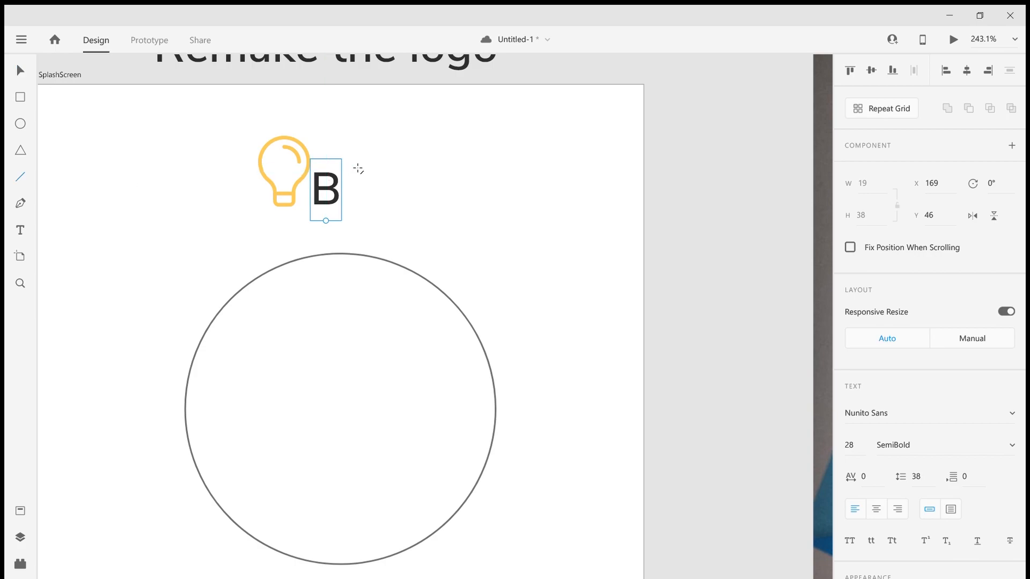
left_click_drag(351, 168, 358, 231)
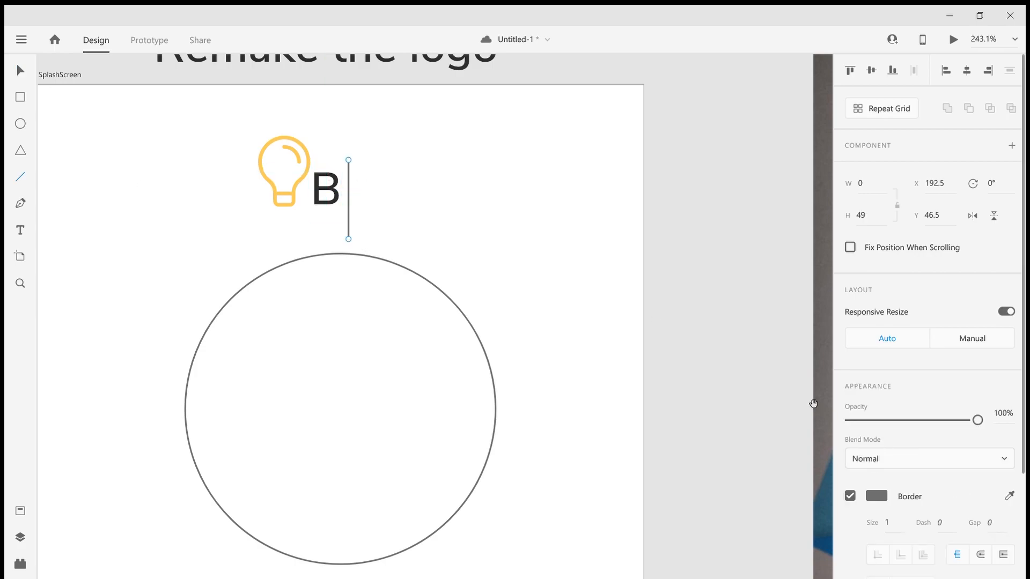
key("BackSpace")
key("BackSpace")
type("2.5")
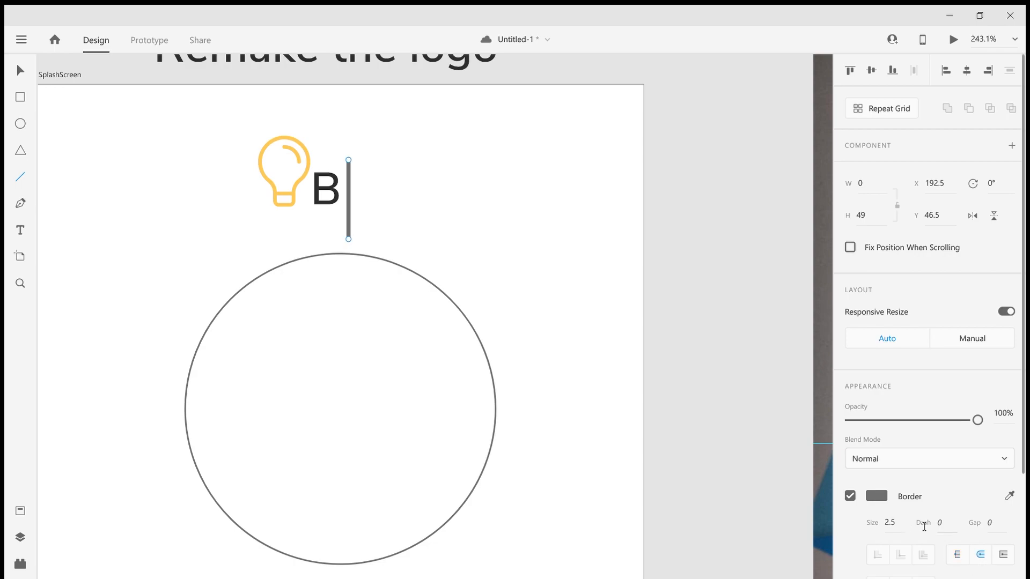
Step: Match the line's border colour to the light bulb's yellow and save that yellow as a colour swatch
left_click(877, 497)
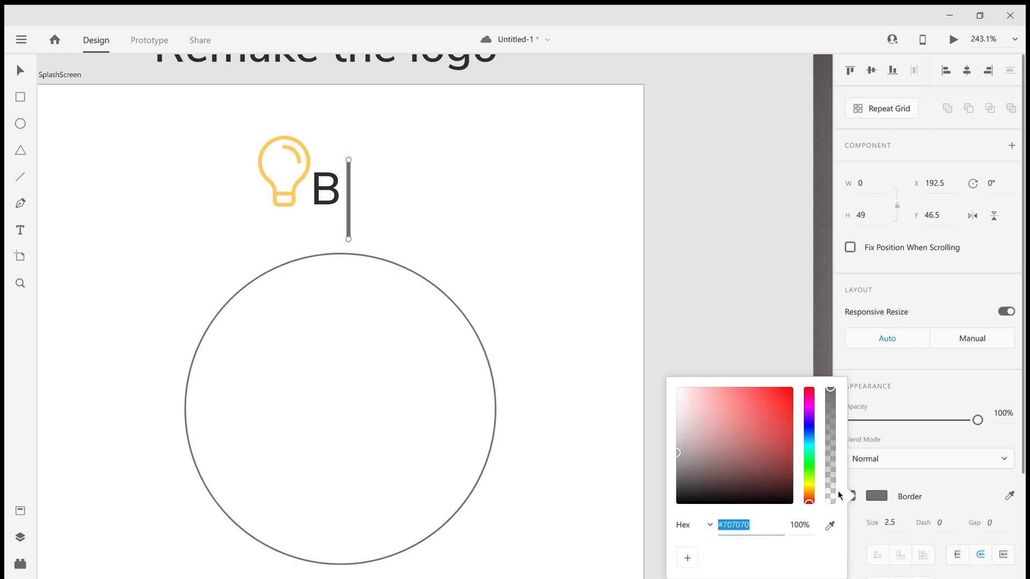
left_click(830, 526)
left_click(829, 528)
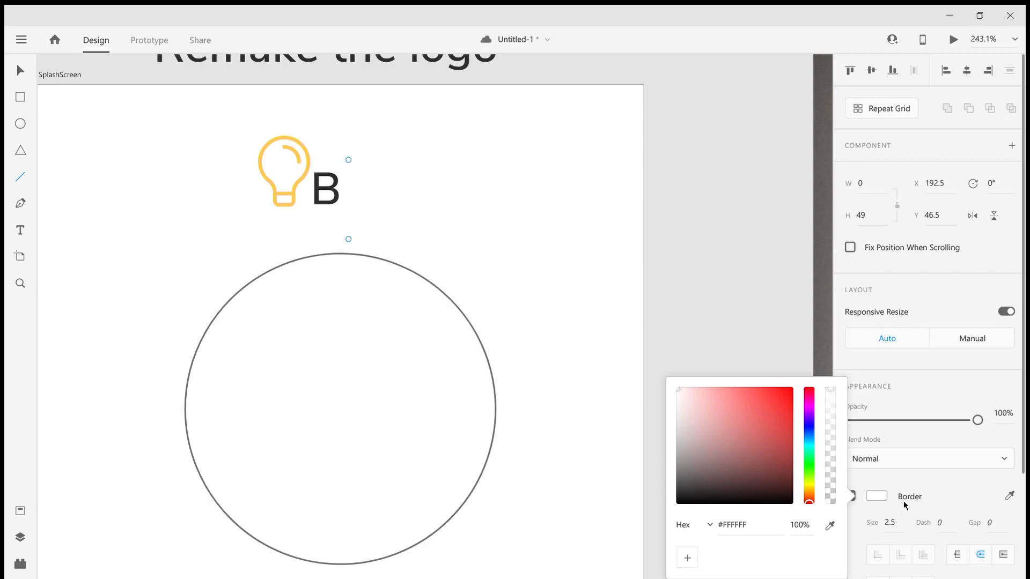
left_click(1010, 497)
left_click(1010, 495)
left_click(1010, 497)
left_click(294, 192)
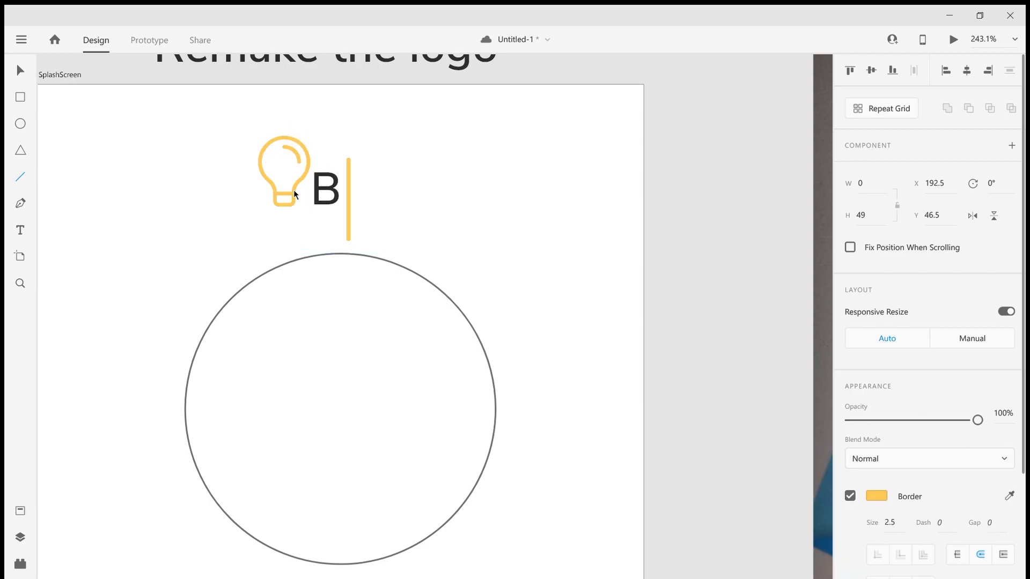
left_click(871, 497)
left_click(711, 322)
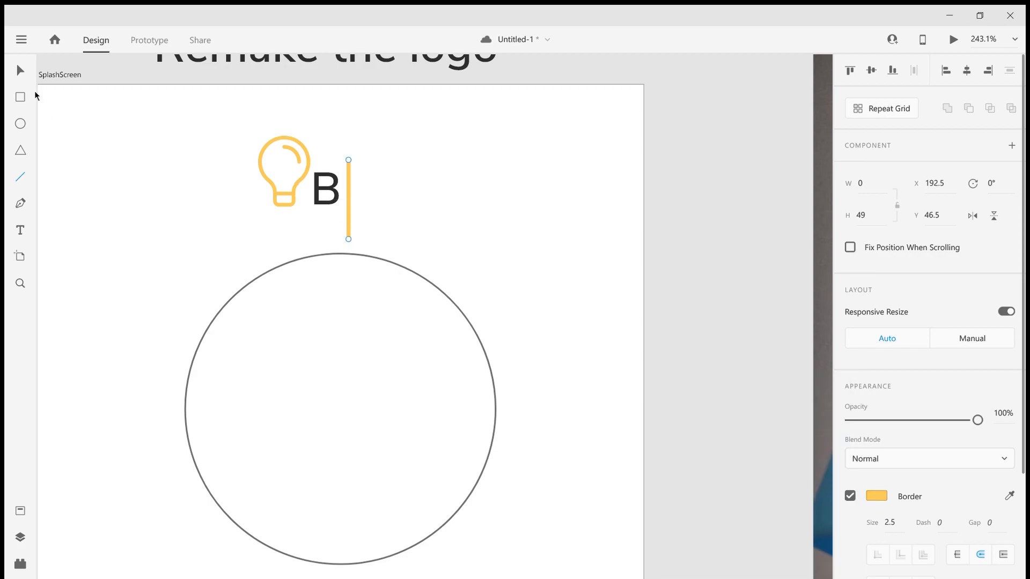
Step: Place a copy of the B text after the yellow line and change it to MBEL
left_click(348, 182)
left_click_drag(347, 188, 409, 211)
left_click(363, 189)
scroll(342, 183, "up", 5)
double_click(410, 211)
type("MBEL")
key("Escape")
Step: Place a copy of the B text below the light bulb and change it to SO
scroll(411, 212, "down", 5)
left_click_drag(466, 294, 322, 297)
scroll(301, 249, "down", 3)
scroll(294, 245, "up", 3)
left_click_drag(234, 240, 173, 281)
double_click(173, 280)
type("SO")
key("Escape")
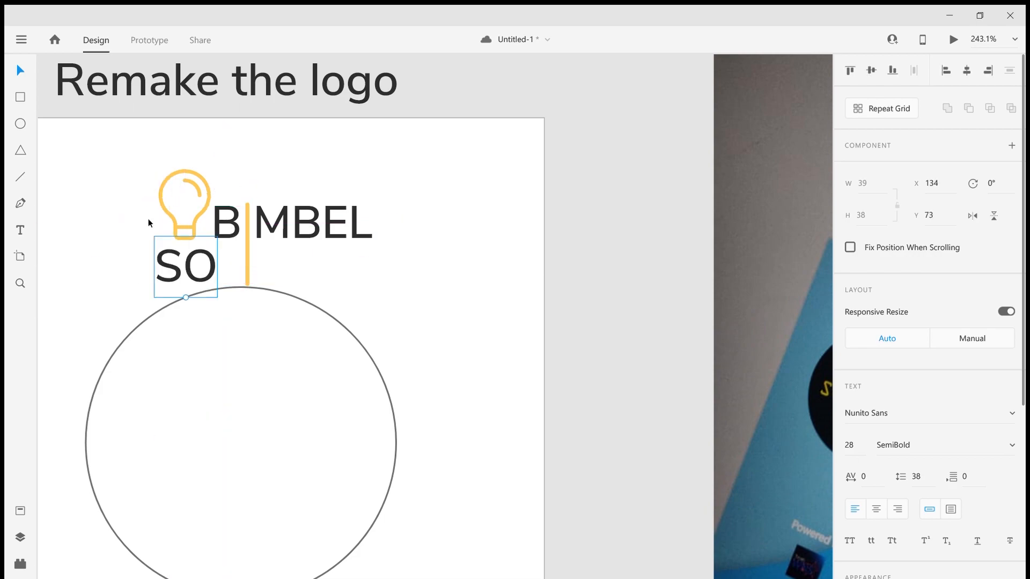
Step: Move SO up against the yellow line and add a copy after the line that reads UTION
left_click_drag(204, 270, 293, 262)
left_click(305, 270)
left_click(236, 267)
key("ctrl+d")
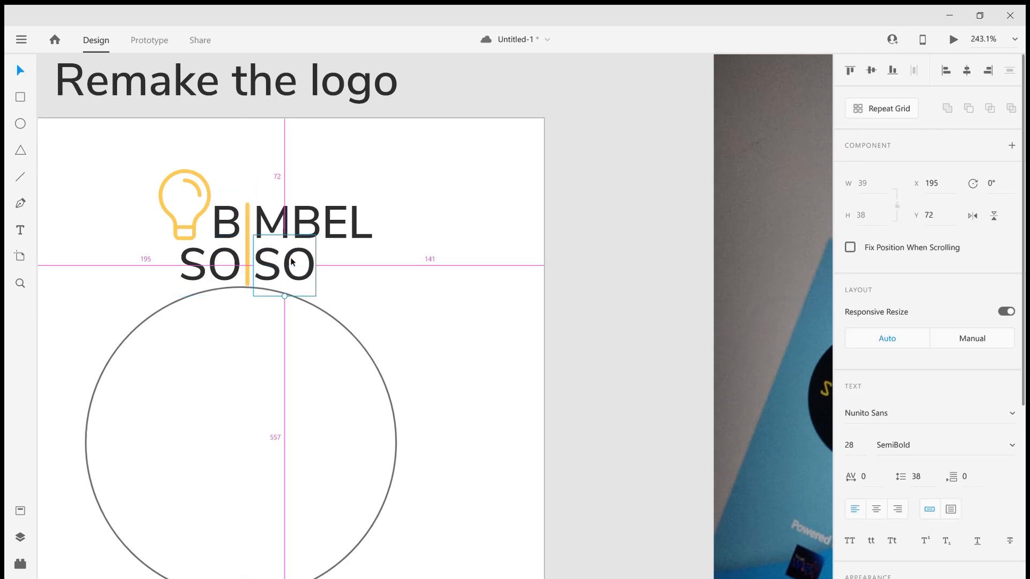
double_click(292, 262)
type("UTION")
key("Escape")
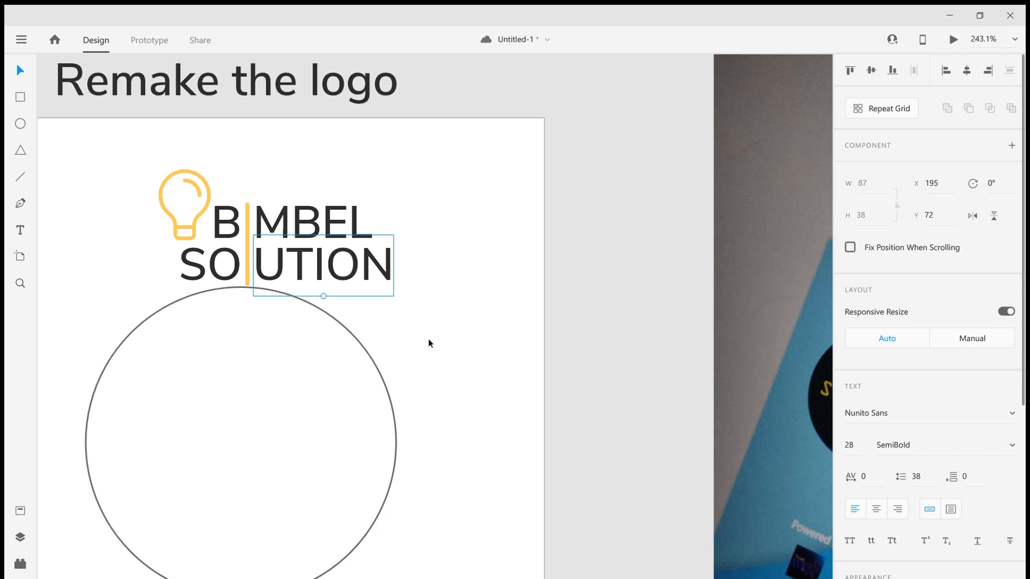
Step: Adjust the lower end of the yellow line so that the line is about 48 high
scroll(250, 284, "up", 5)
left_click(294, 357)
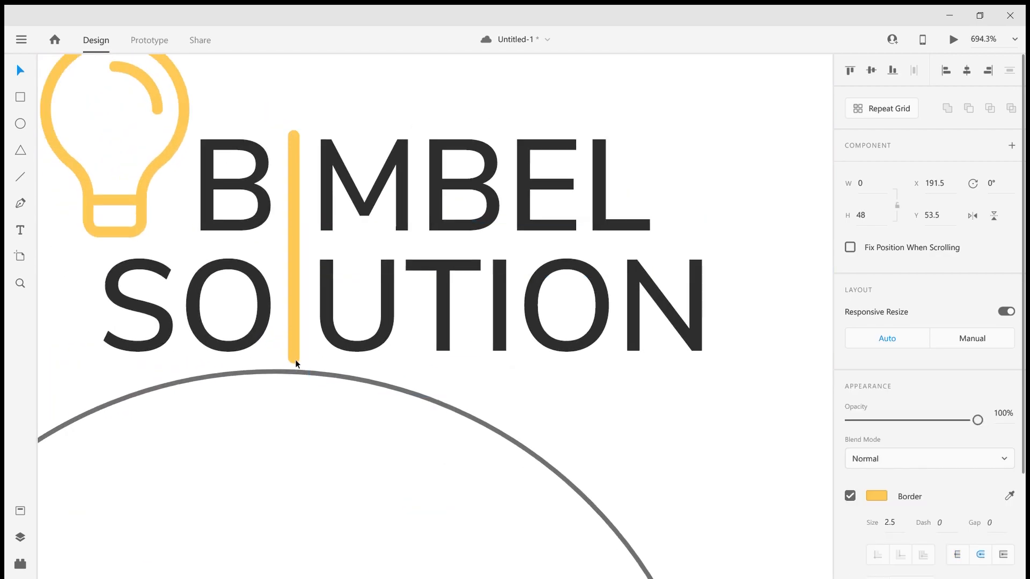
left_click(364, 357)
scroll(363, 357, "down", 2)
left_click(362, 387)
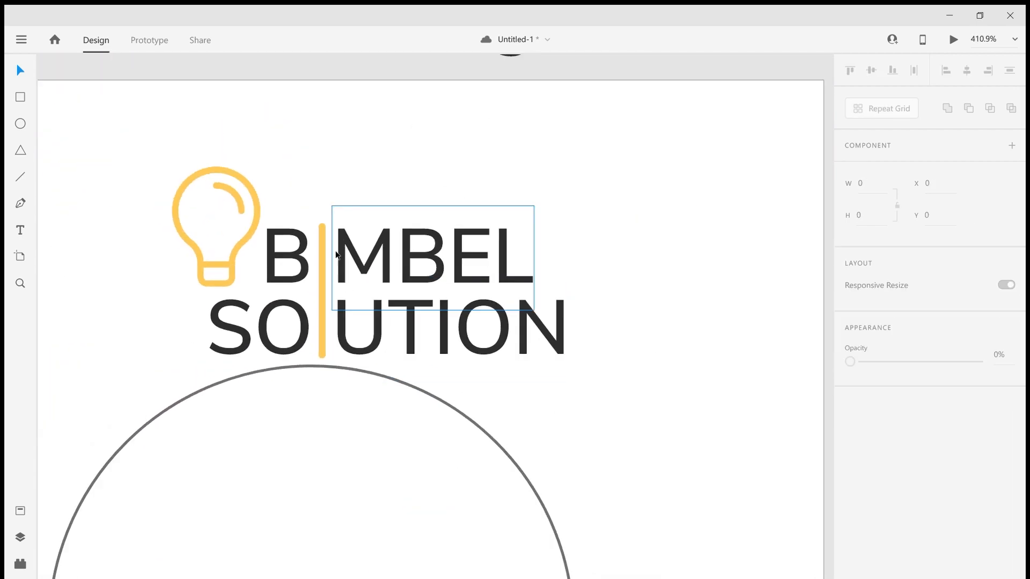
Step: Draw a 4 × 4 circle above the yellow line, centre it over the line and reduce it to 3 × 3
scroll(335, 230, "up", 3)
left_click(25, 120)
scroll(279, 180, "left", 1)
scroll(334, 173, "up", 5)
mouse_move(367, 214)
left_mouse_down()
mouse_move(385, 245)
mouse_move(437, 286)
left_mouse_up()
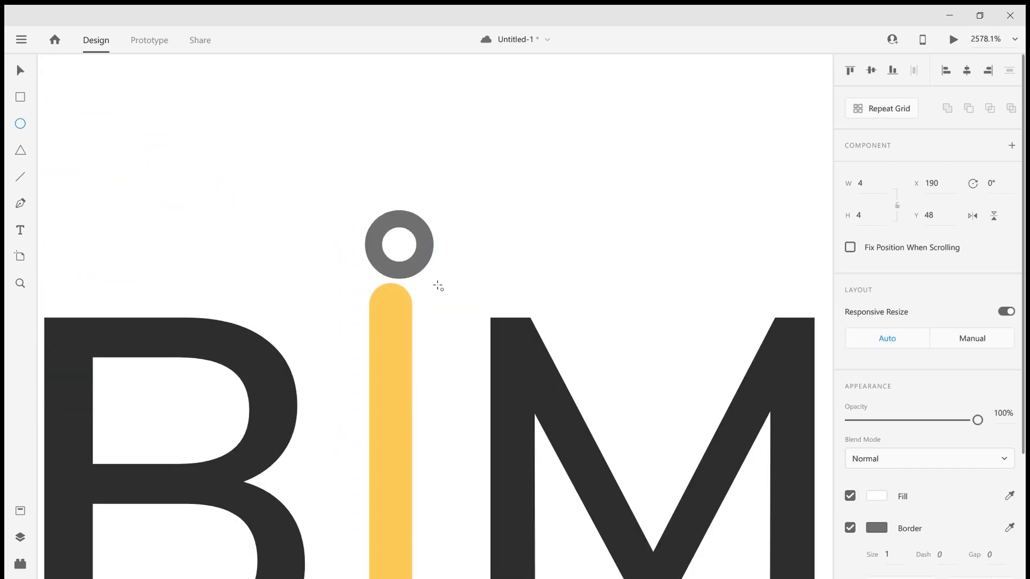
left_click_drag(397, 243, 382, 226)
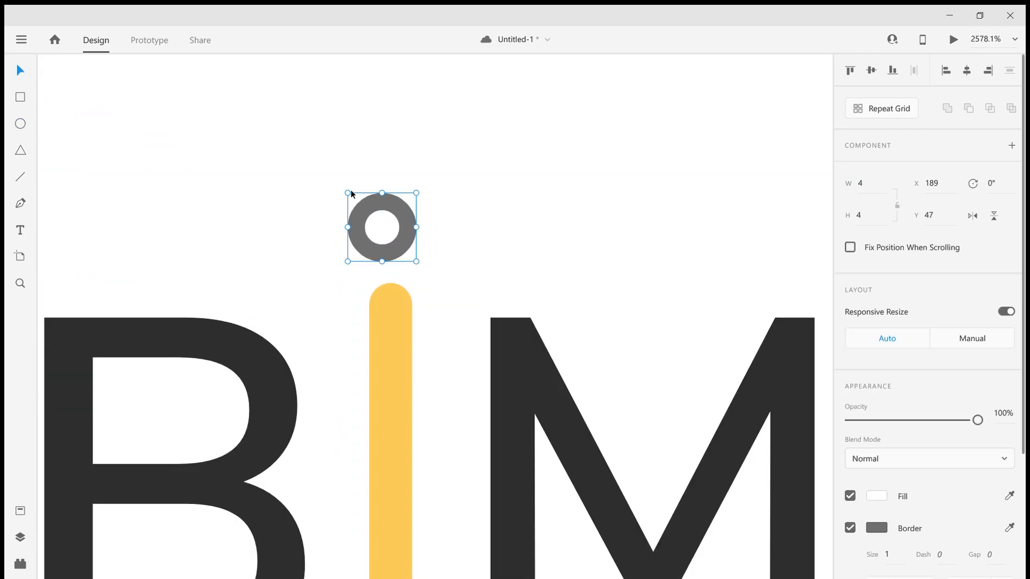
left_click_drag(348, 194, 363, 207)
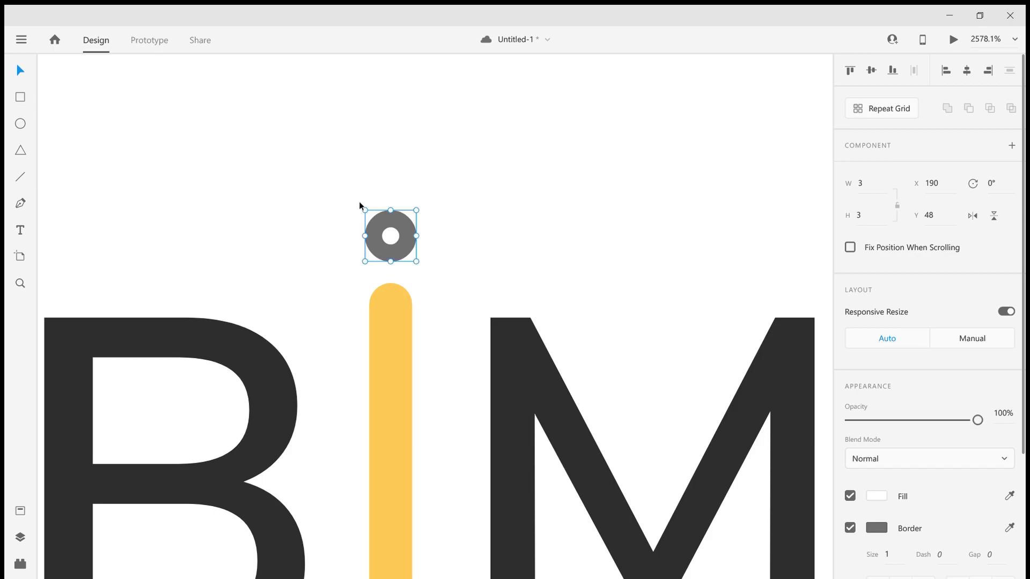
Step: Remove the small circle's border and fill it with the saved yellow swatch
left_click(850, 528)
left_click(877, 496)
left_click(710, 559)
scroll(551, 234, "down", 5)
Step: Group the light bulb, lettering, line and dot, and move the group into the large circle
left_click(551, 234)
scroll(551, 233, "down", 10)
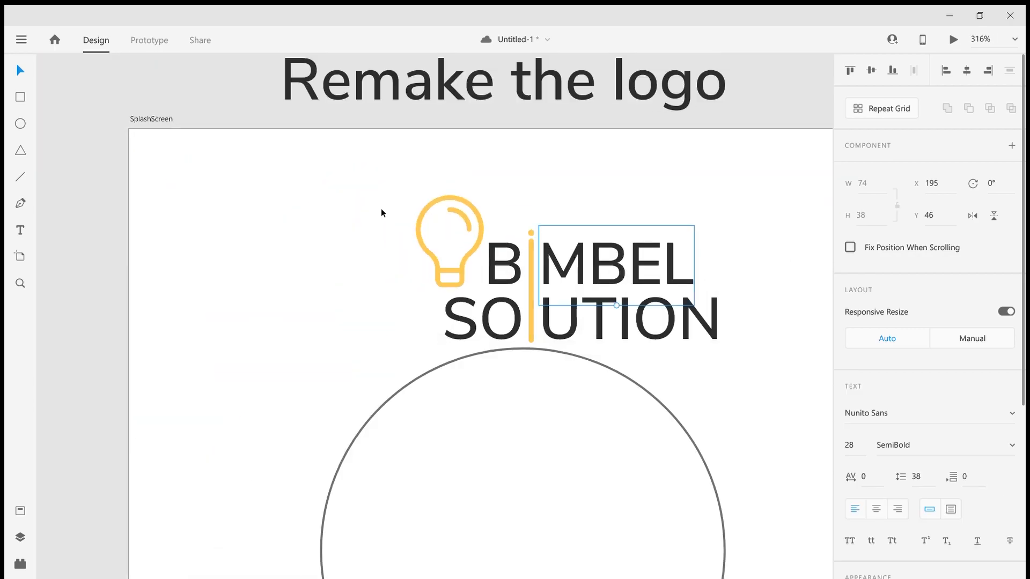
scroll(380, 211, "right", 5)
key("Escape")
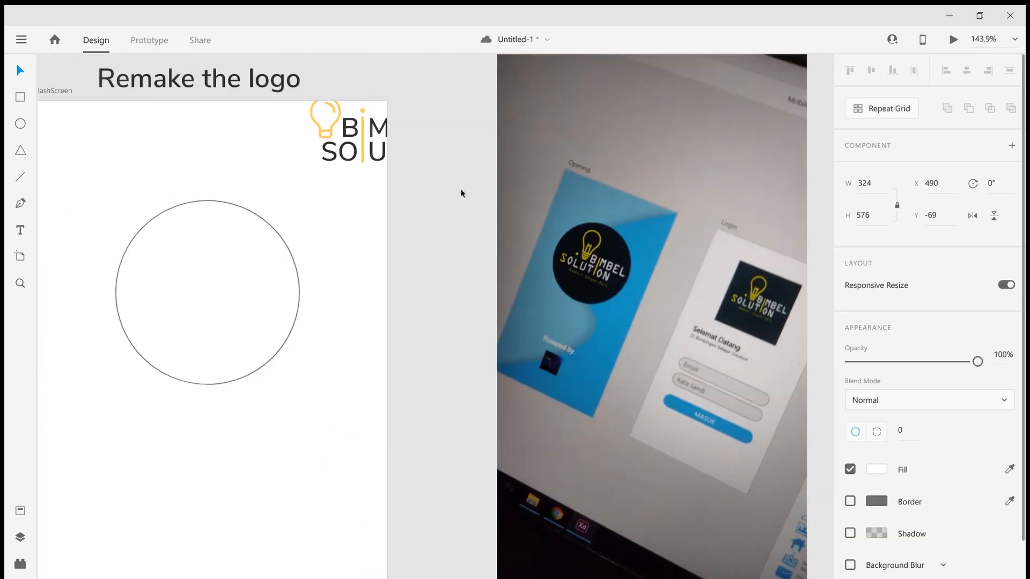
left_click_drag(349, 137, 176, 283)
Step: Align the logo group and the large circle to each other's vertical and horizontal centres
key("ctrl+a")
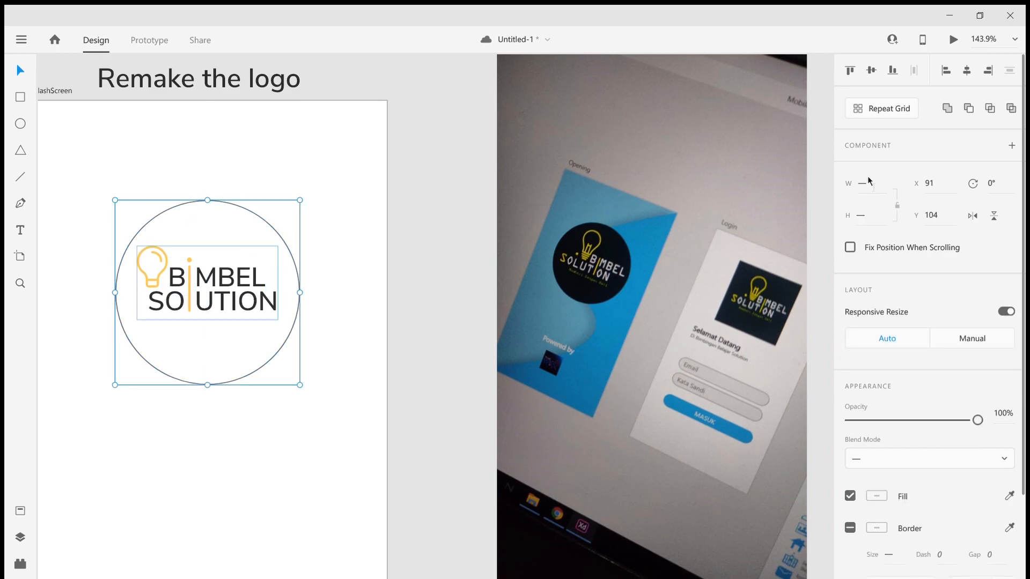
left_click(873, 71)
left_click(967, 73)
left_click(318, 243)
left_click_drag(318, 243, 430, 190)
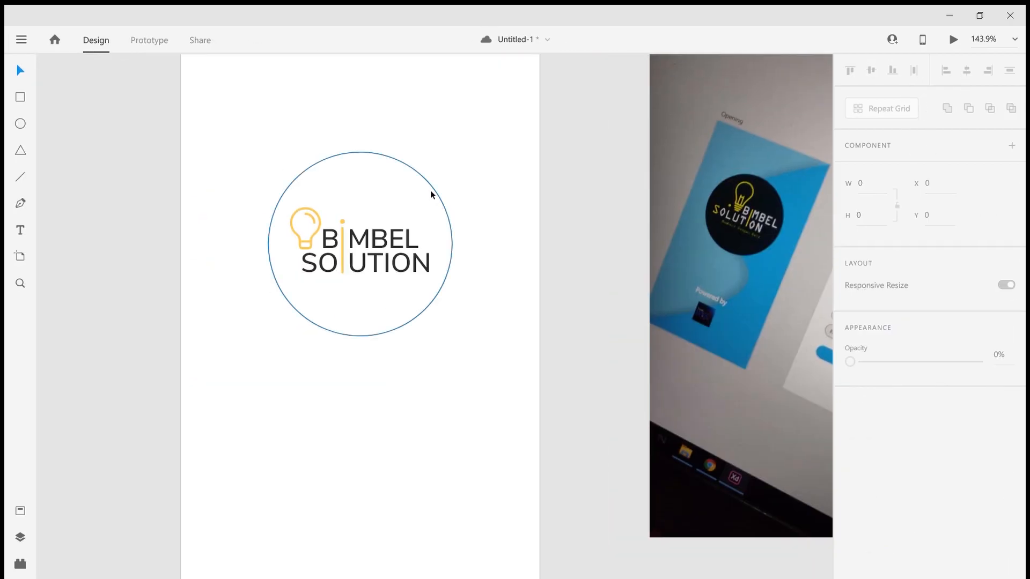
Step: Remove the large circle's border and fill it with light grey #D8D8D8
scroll(395, 234, "down", 5)
scroll(362, 213, "up", 2)
left_click(361, 213)
left_click(850, 528)
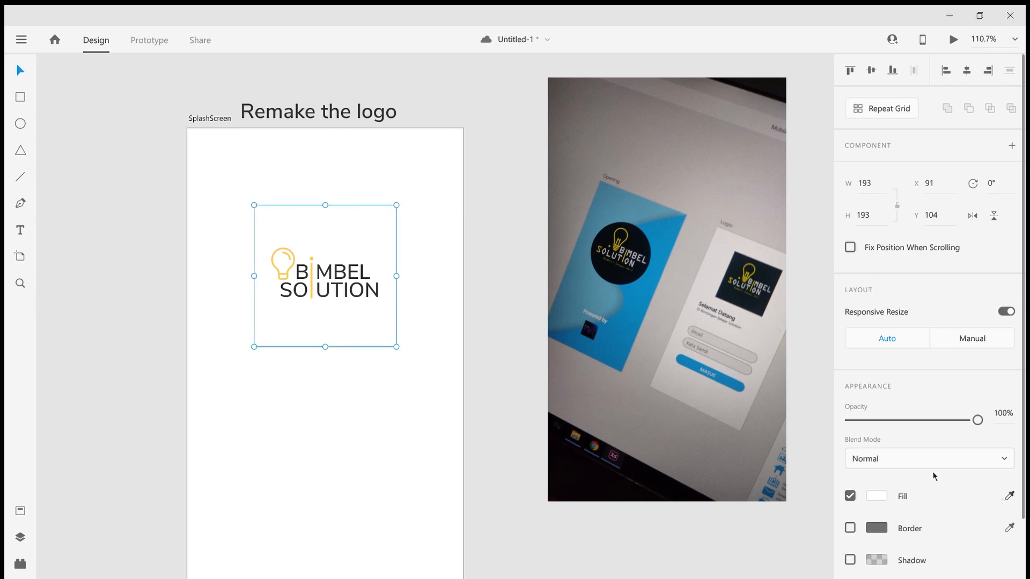
left_click(876, 496)
left_click_drag(682, 413, 649, 404)
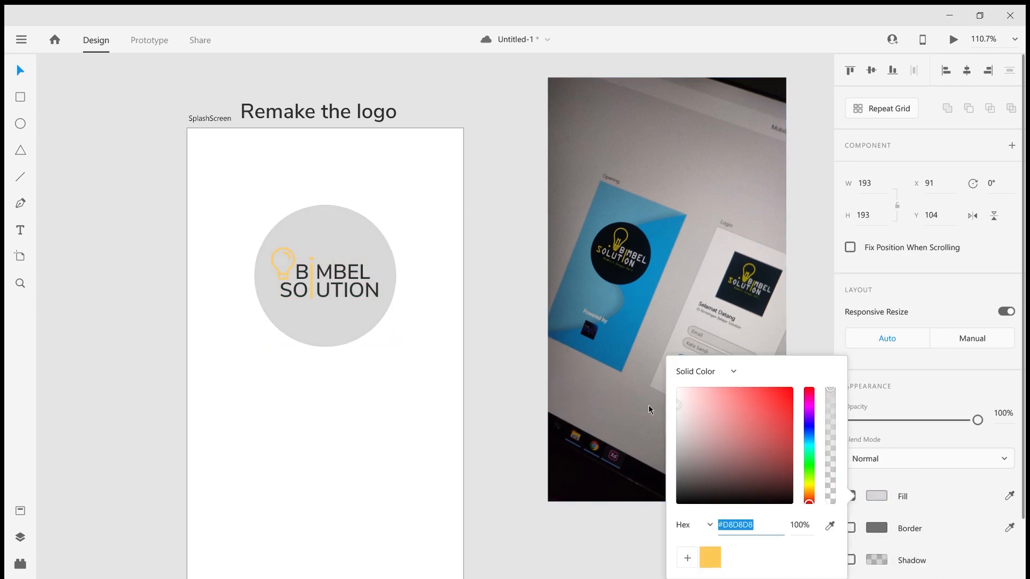
Step: Move the "Remake the logo" heading off to the side of the artboard and delete it together with its copy
left_click(325, 87)
left_click_drag(321, 101, 92, 175)
double_click(97, 184)
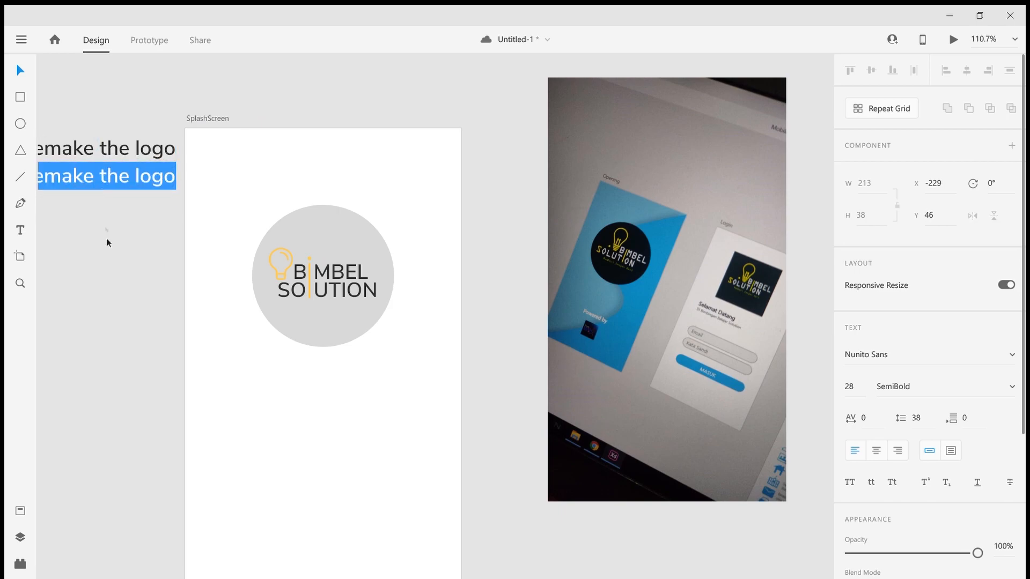
left_click_drag(126, 265, 126, 235)
left_click(129, 120)
key("Delete")
left_click_drag(384, 265, 365, 257)
key("ctrl+z")
Step: Draw a borderless 375 × 667 rectangle covering the whole SplashScreen artboard
left_click(395, 355)
left_click_drag(396, 356, 370, 330)
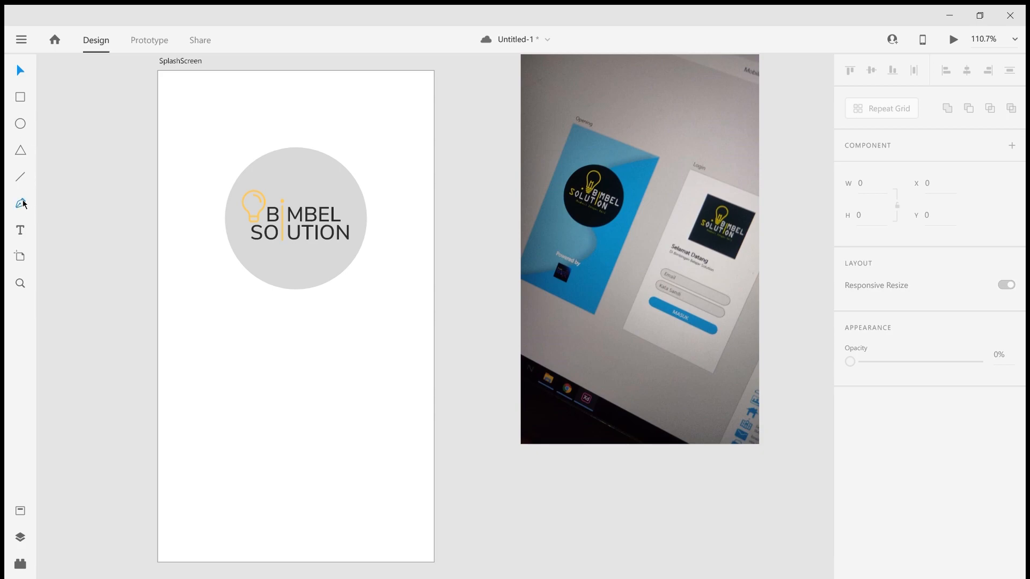
left_click_drag(212, 82, 350, 219)
key("v")
left_click_drag(271, 135, 216, 123)
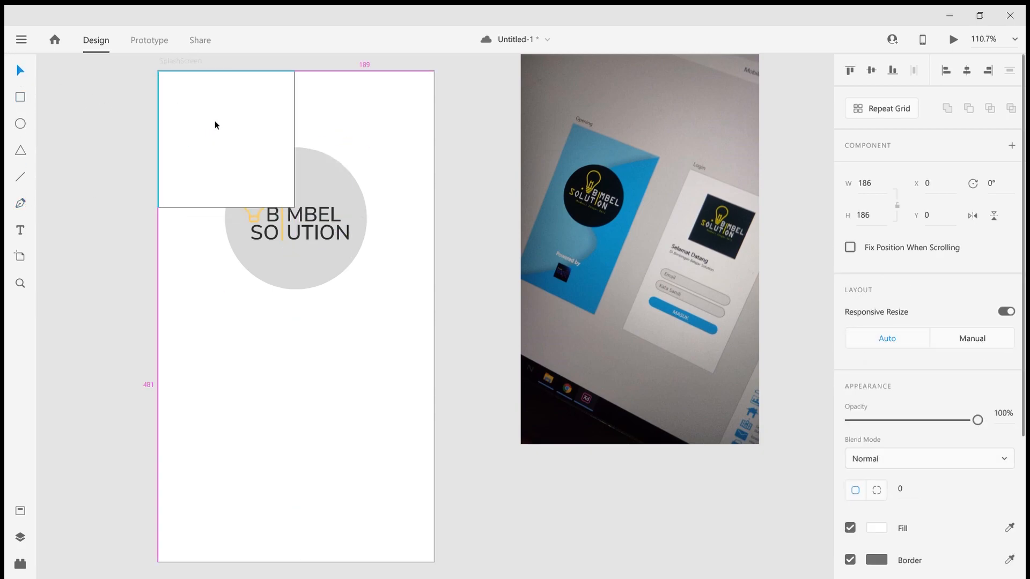
mouse_move(295, 208)
left_mouse_down()
mouse_move(437, 516)
mouse_move(436, 490)
left_mouse_up()
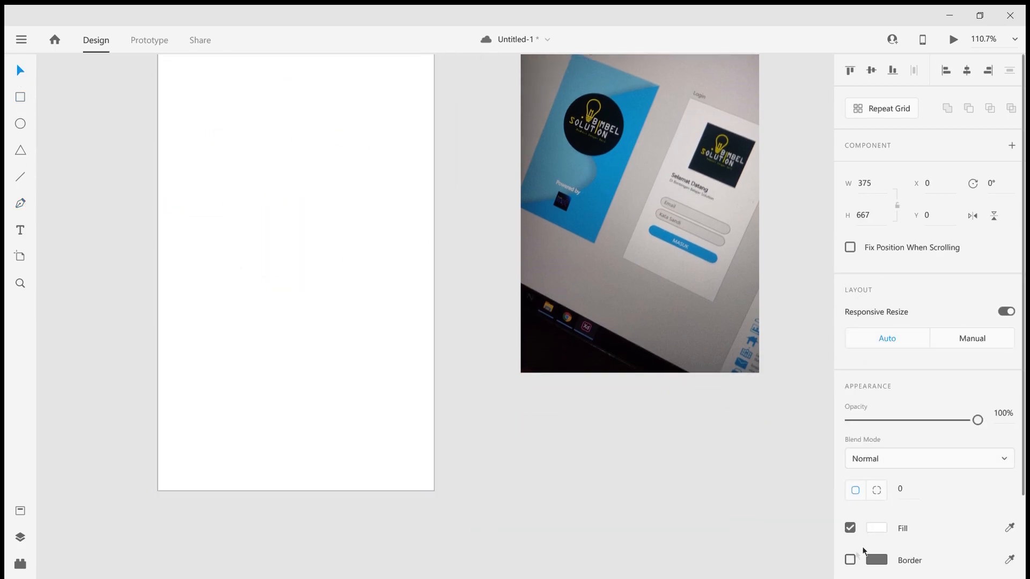
Step: Fill the rectangle with a yellow linear gradient running diagonally from beyond its upper-left corner to beyond its lower-right corner
left_click(876, 528)
left_click(702, 375)
left_click(705, 397)
left_click(714, 554)
left_click(833, 372)
left_click(716, 555)
mouse_move(752, 388)
left_mouse_down()
mouse_move(767, 396)
mouse_move(744, 394)
mouse_move(744, 382)
left_mouse_up()
scroll(440, 344, "down", 2)
left_click_drag(329, 78, 187, 67)
left_click_drag(329, 456, 521, 503)
Step: Send the background rectangle to the back, behind the logo and its circle
left_click(553, 460)
left_click(257, 91)
key("ctrl+shift+[")
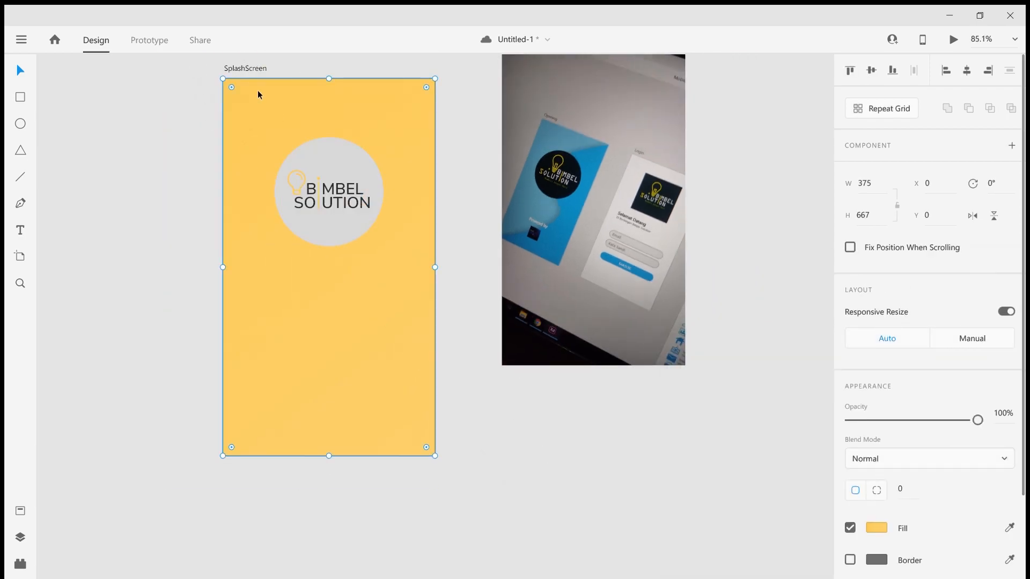
Step: Recolour both stops of the background gradient to blue, with #6CB1FF at the lower-right end
left_click(877, 528)
left_click(813, 461)
mouse_move(811, 448)
left_mouse_down()
mouse_move(805, 428)
mouse_move(809, 435)
left_mouse_up()
left_click(679, 371)
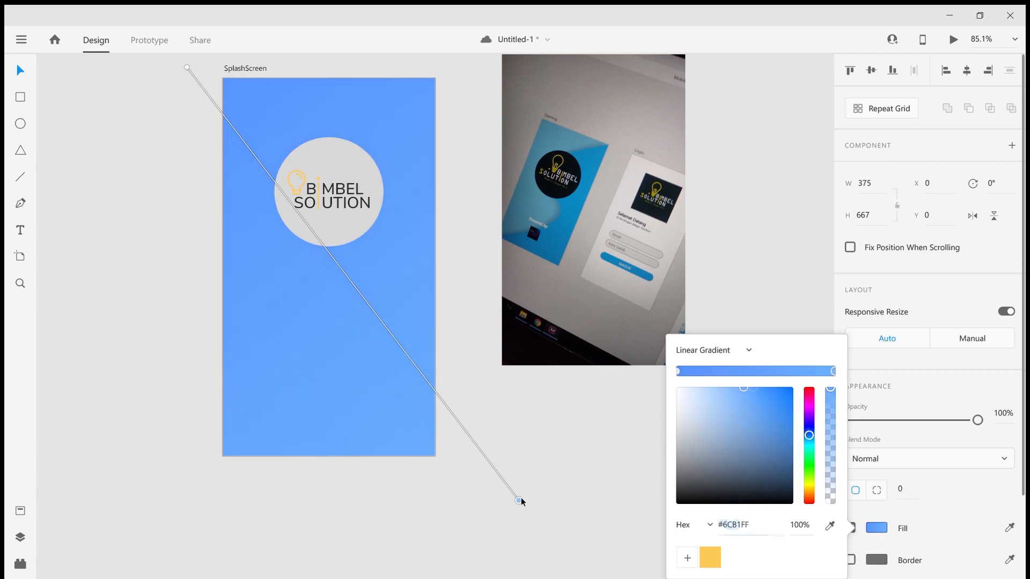
left_click(520, 497)
Step: Reduce the grey logo circle's opacity to 50%
left_click(320, 166)
scroll(320, 165, "up", 3)
left_click_drag(978, 420, 914, 420)
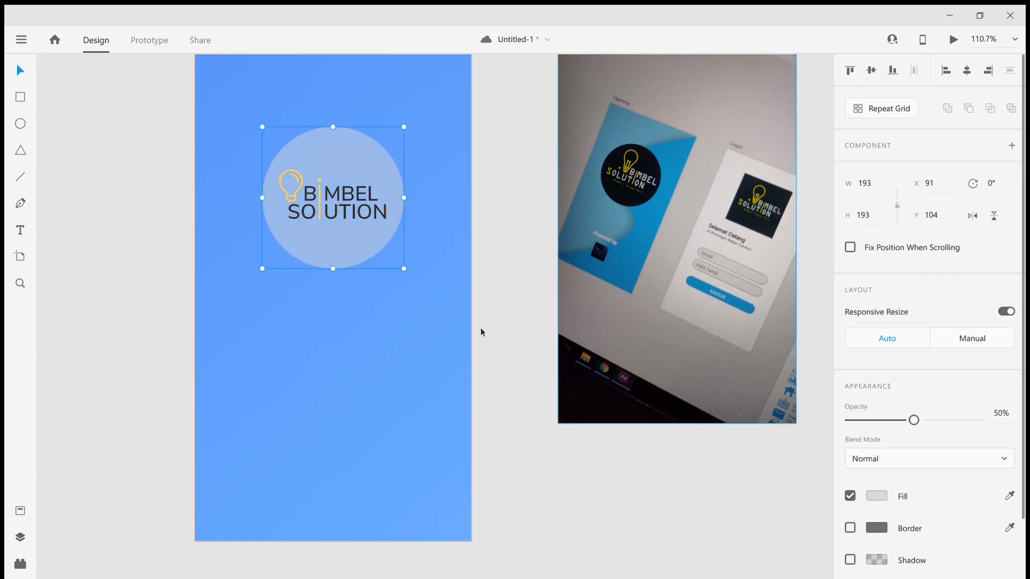
Step: Select all the text pieces of BIMBEL SOLUTION inside the logo group and fill them with white
scroll(388, 182, "down", 3)
scroll(300, 248, "up", 3)
double_click(313, 241)
scroll(294, 260, "up", 4)
left_click(293, 259, "shift")
scroll(939, 503, "down", 5)
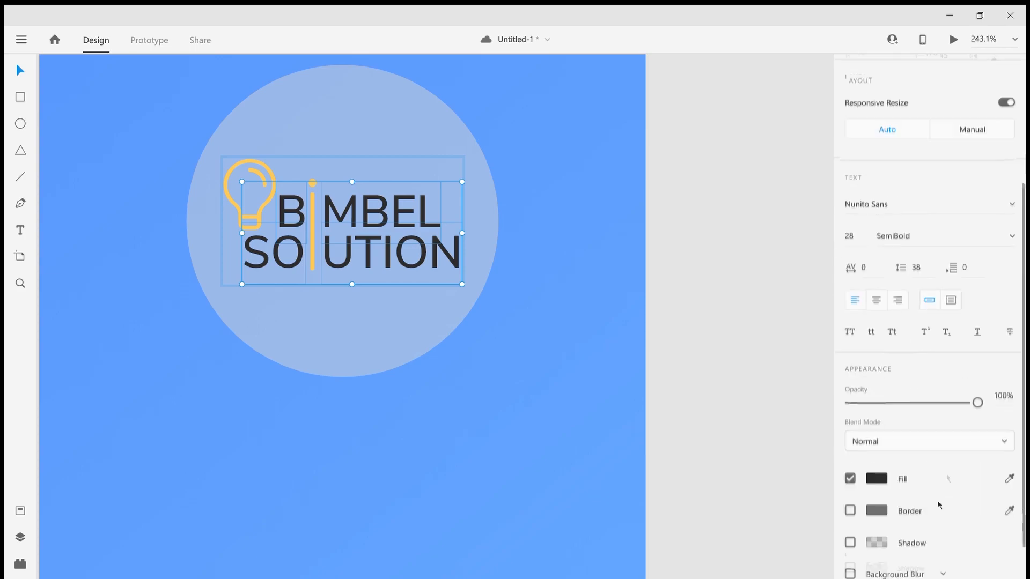
left_click(876, 427)
left_click_drag(741, 371, 578, 269)
left_click(577, 263)
Step: Lighten both blue stops of the background rectangle's gradient, using #6BA2FE for the upper-left stop
scroll(576, 261, "down", 3)
scroll(537, 258, "down", 2)
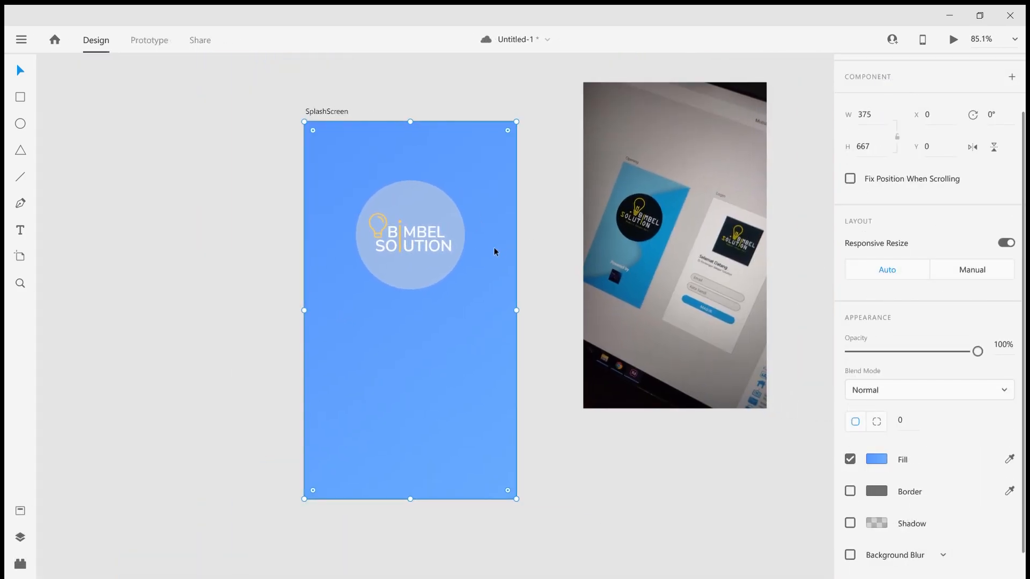
left_click(333, 103)
left_click(333, 109)
left_click(536, 373)
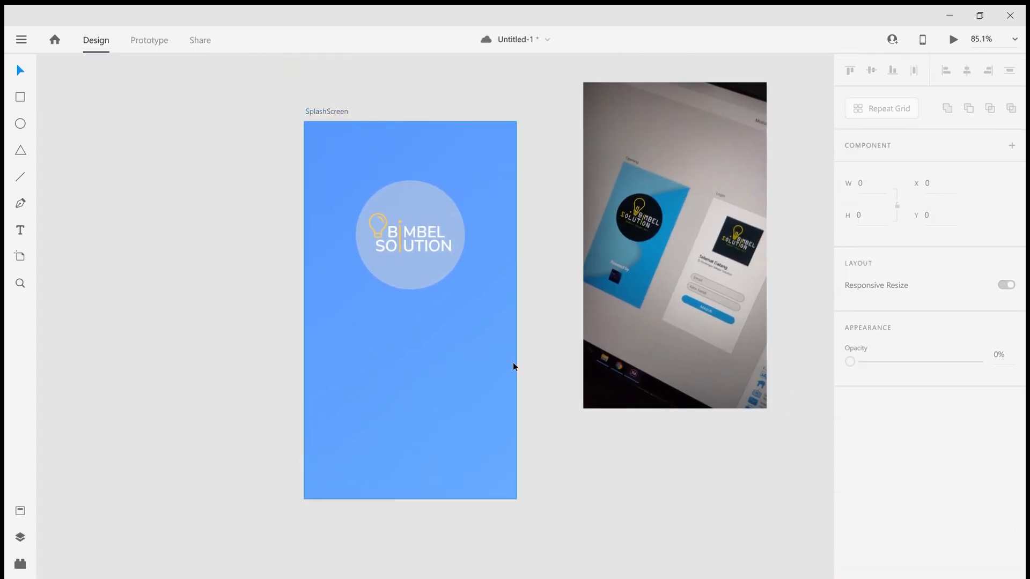
left_click(511, 363)
left_click(877, 528)
mouse_move(742, 395)
left_mouse_down()
mouse_move(732, 388)
mouse_move(740, 391)
left_mouse_up()
left_click(679, 372)
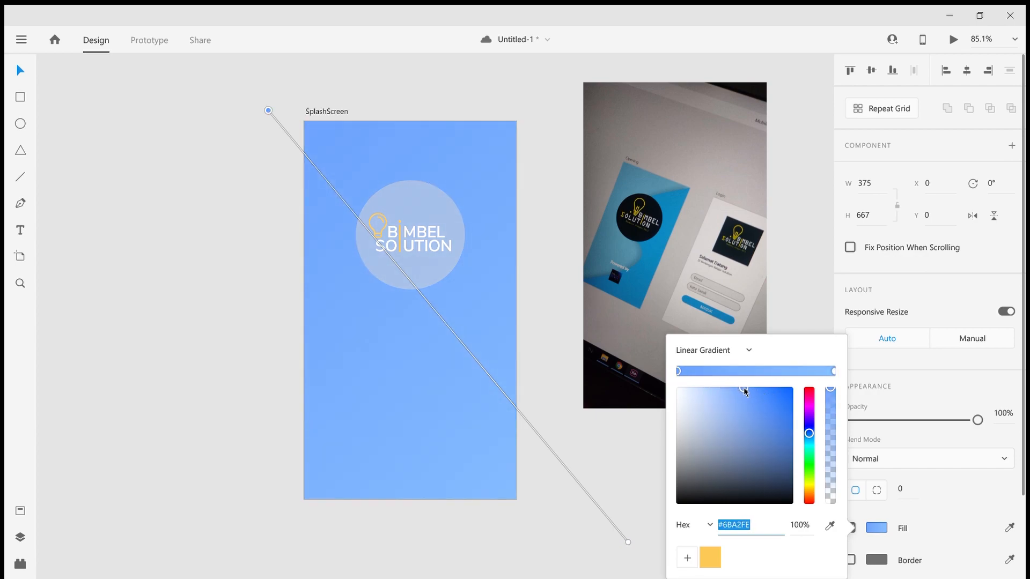
Step: Add a "Powered by" text in the lower part of the splash artboard
left_click(546, 393)
scroll(424, 326, "up", 3)
left_click_drag(441, 369, 384, 336)
key("t")
left_click(343, 460)
type("Powered by")
key("Escape")
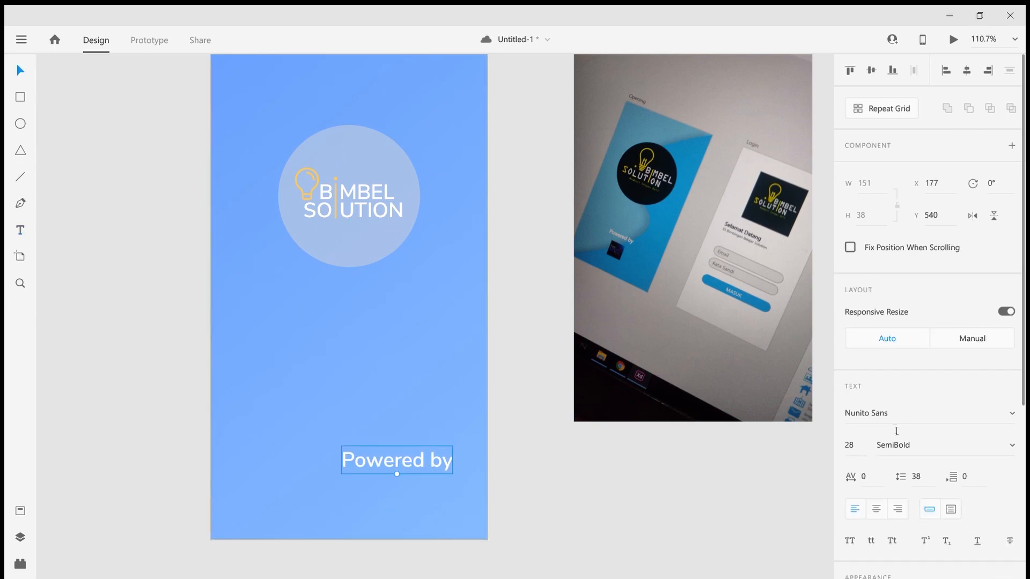
Step: Set the "Powered by" text to the ExtraLight weight at size 17
scroll(877, 419, "down", 1)
left_click(939, 376)
key("Up")
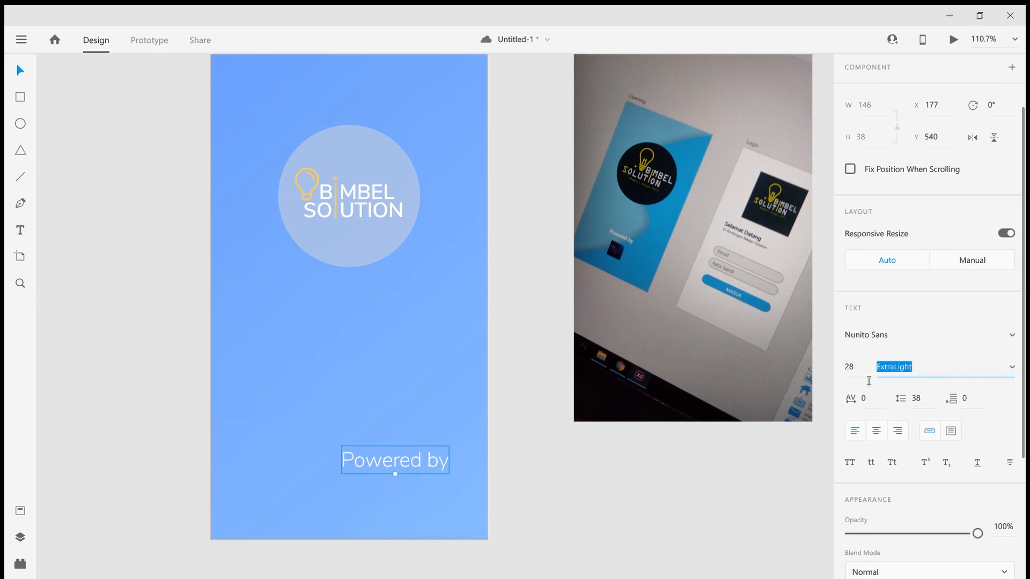
key("shift+Tab")
type("17")
key("Return")
Step: Place the "Powered by" text at Y 549 and centre it horizontally on the splash artboard
left_click_drag(383, 464, 369, 463)
key("alt")
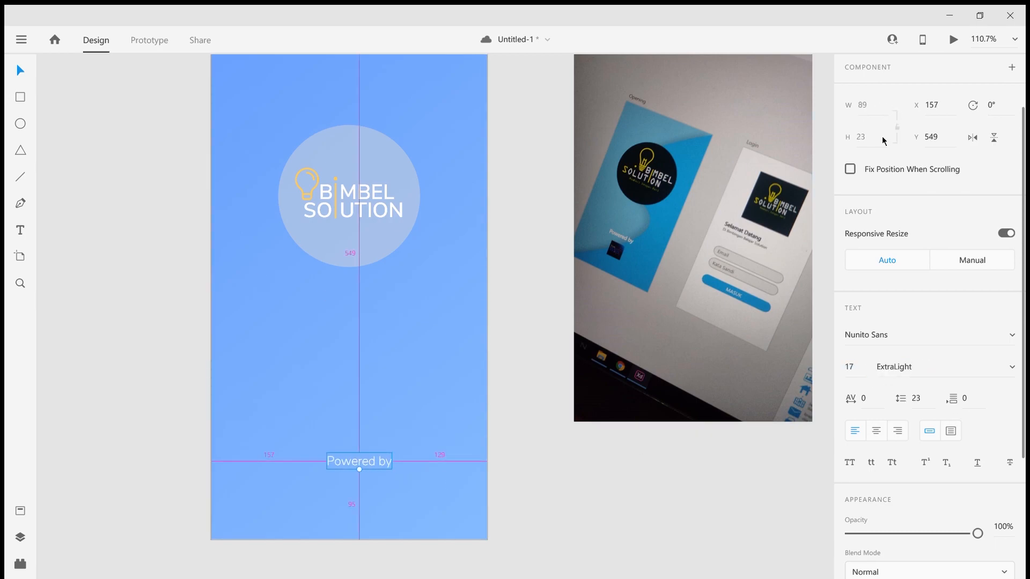
scroll(869, 156, "down", 3)
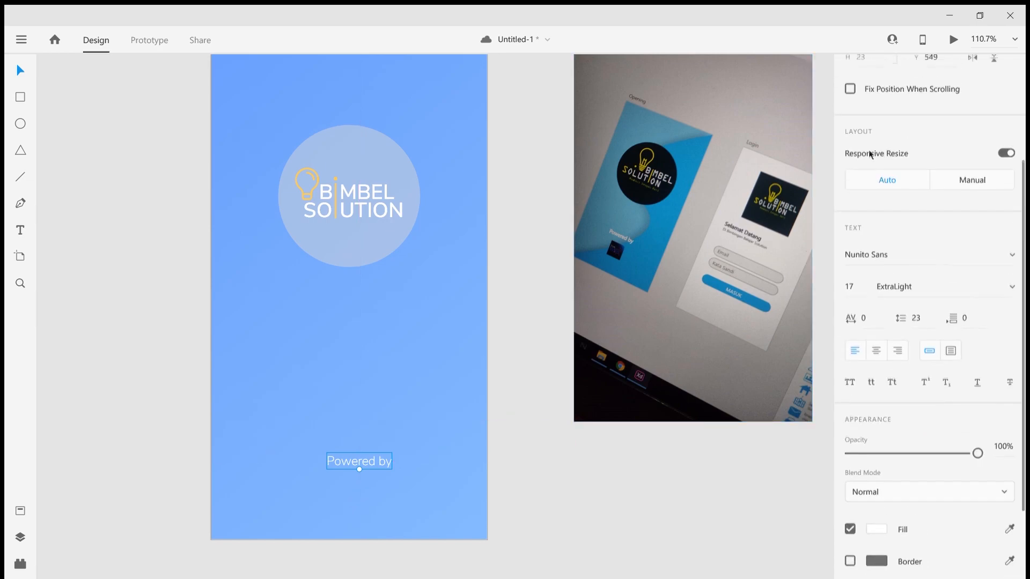
left_click_drag(1023, 212, 1014, 106)
left_click(871, 71)
key("ctrl+z")
left_click(968, 71)
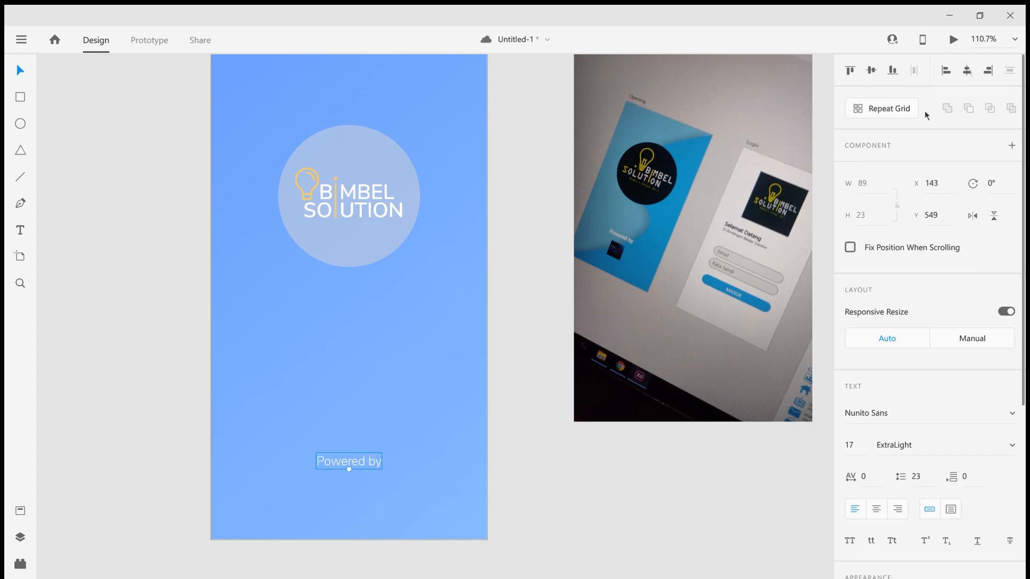
Step: Add a "Kardusinfo.com" text on the blue background above the "Powered by" line
left_click(299, 421)
left_click(361, 254)
left_click_drag(393, 196, 368, 403)
scroll(320, 417, "up", 3)
scroll(321, 417, "up", 1)
key("Delete")
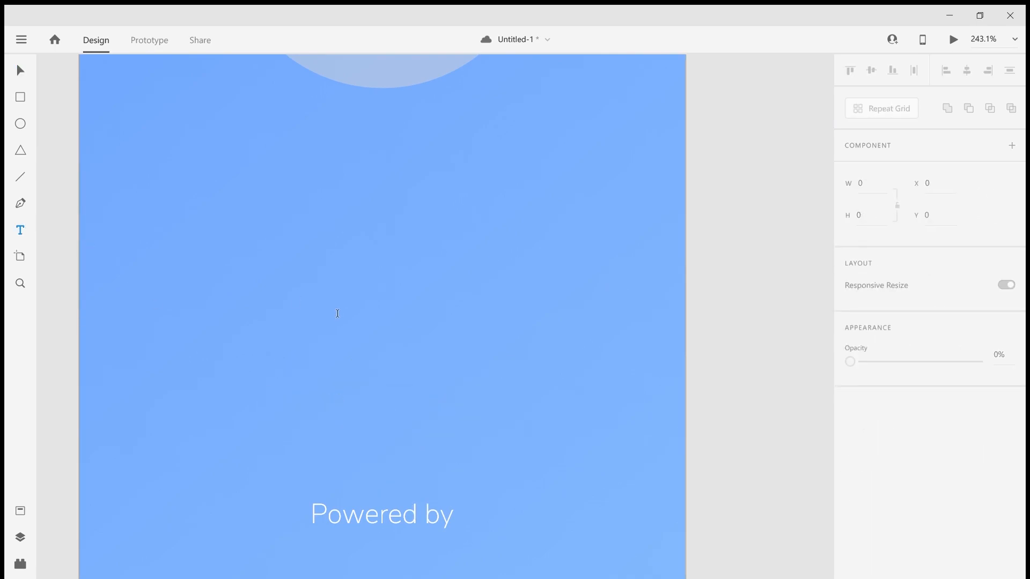
left_click(338, 314)
type("Kardsi")
key("BackSpace")
key("BackSpace")
type("usinf")
key("BackSpace")
key("BackSpace")
key("BackSpace")
type("info.com")
Step: Change the "info" part of the Kardusinfo.com text to the Regular weight
left_click(411, 311)
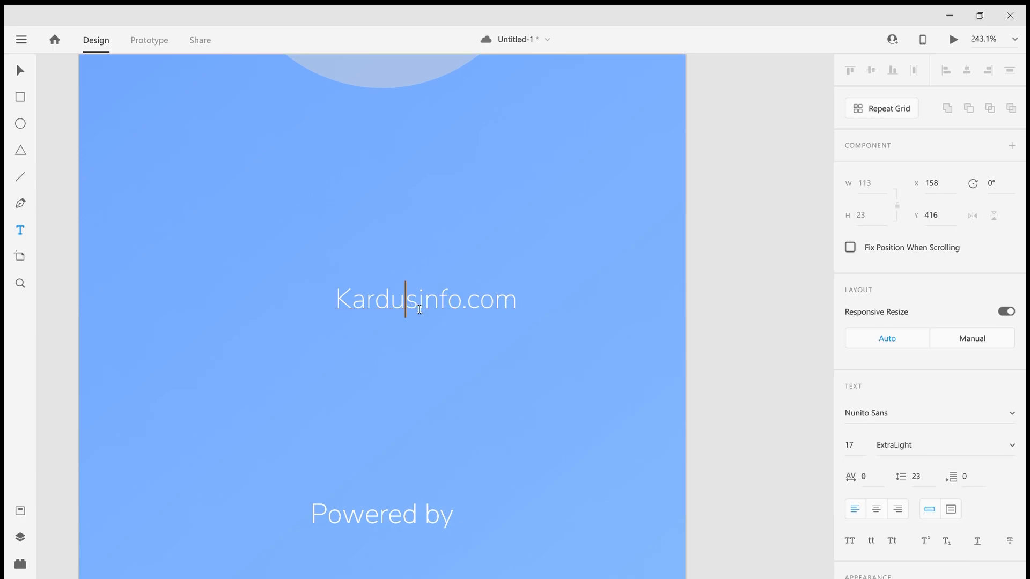
left_click_drag(470, 310, 467, 317)
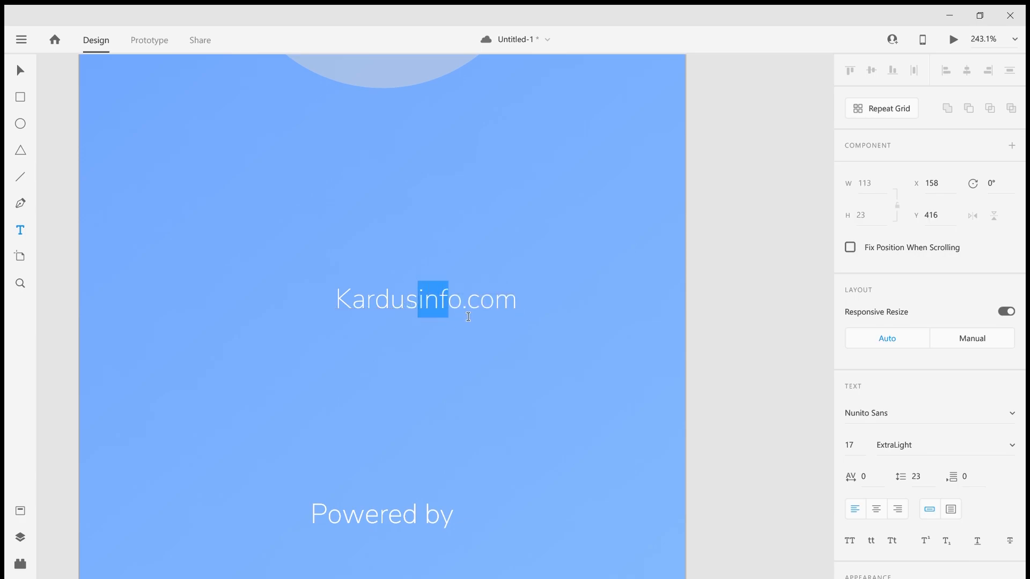
left_click(947, 445)
key("Down")
key("Down")
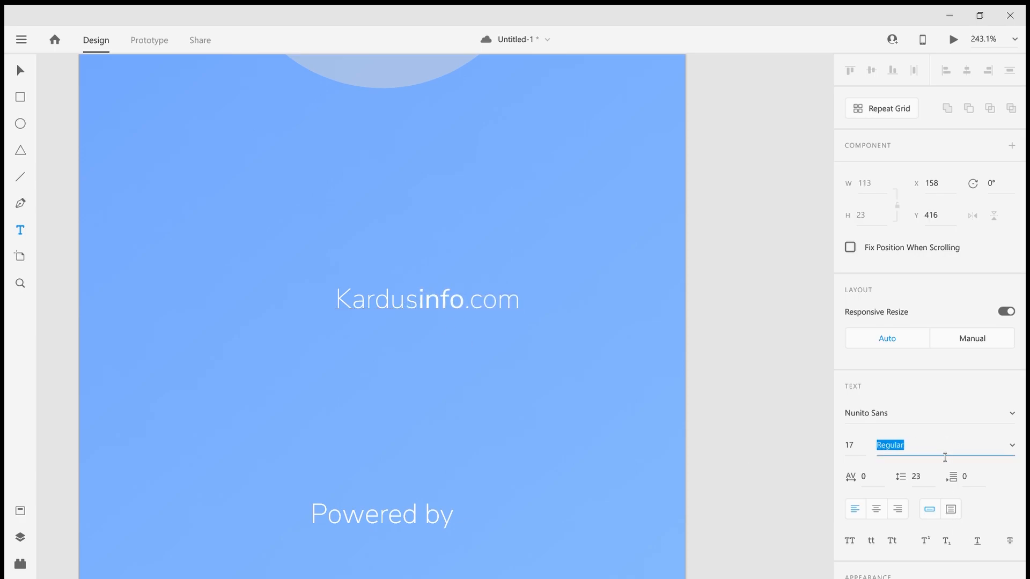
Step: Move the Kardusinfo.com text directly below "Powered by" and centre it under that line
left_click(20, 71)
scroll(503, 370, "down", 1)
left_click_drag(445, 321, 452, 553)
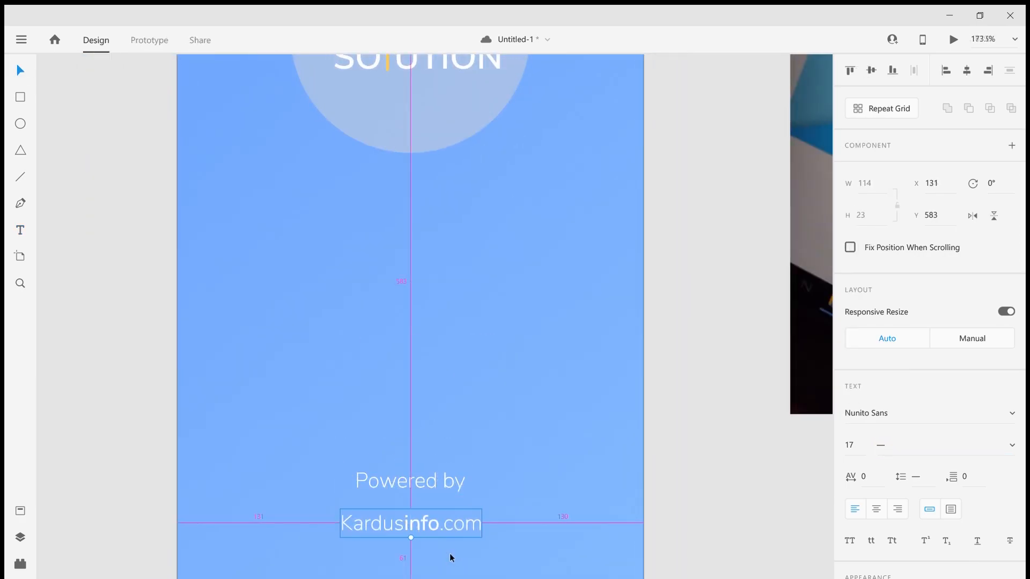
scroll(451, 550, "down", 2)
scroll(429, 559, "up", 3)
scroll(429, 559, "down", 5)
left_click_drag(425, 374, 433, 359)
Step: Resize the "Powered by" text to size 15 and the Kardusinfo.com text to size 19
left_click(424, 303)
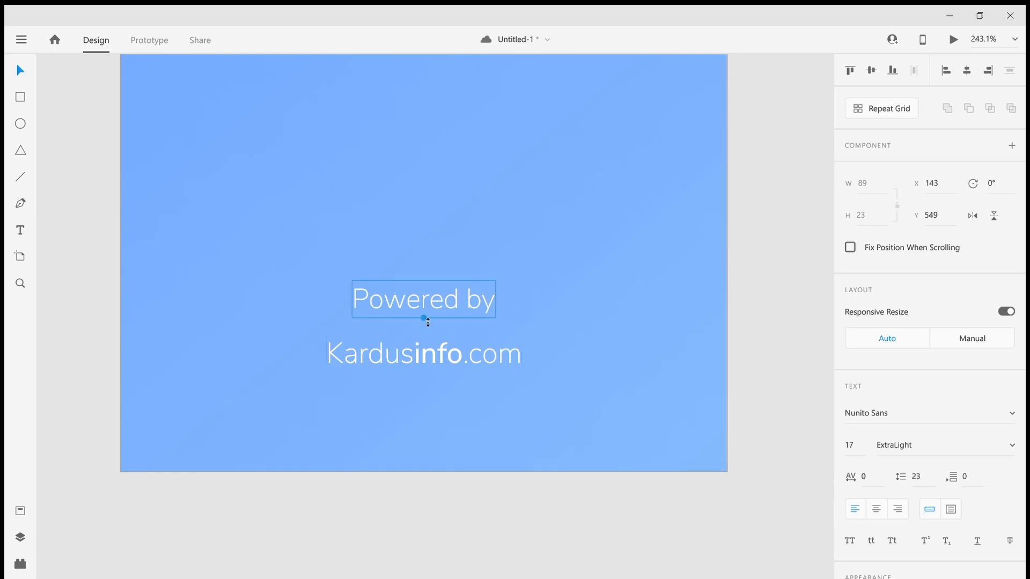
left_click(451, 363)
left_click_drag(428, 378, 428, 381)
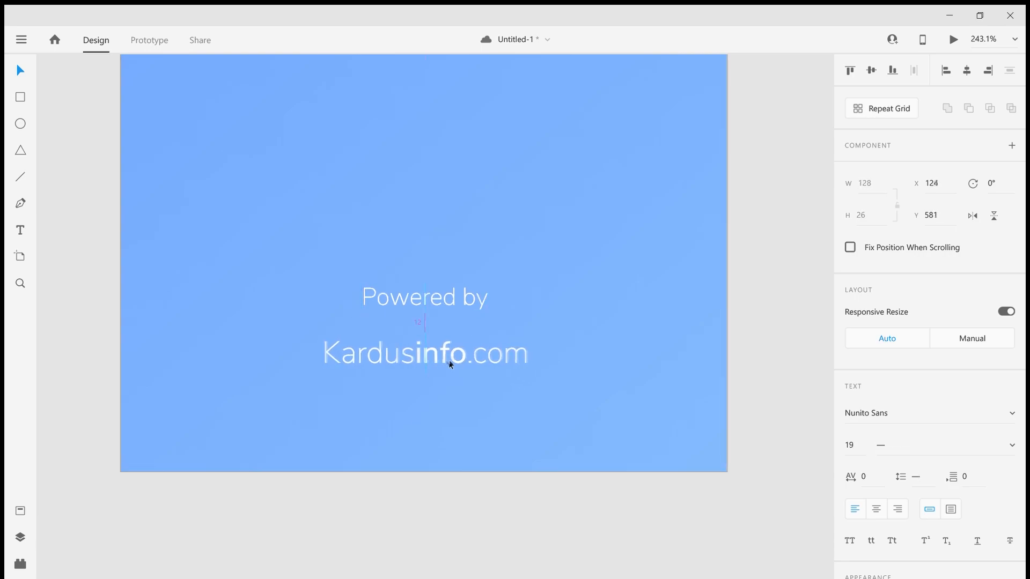
Step: Slightly reduce the opacity of the "Powered by" text
scroll(853, 435, "down", 2)
left_click(424, 297)
left_click(775, 409)
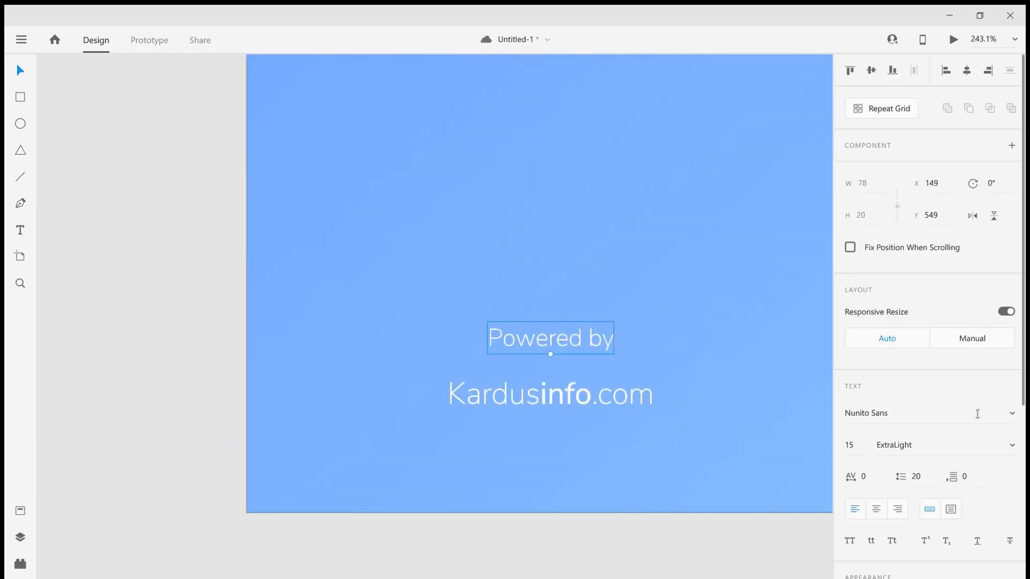
scroll(977, 415, "down", 3)
left_click_drag(979, 456, 955, 458)
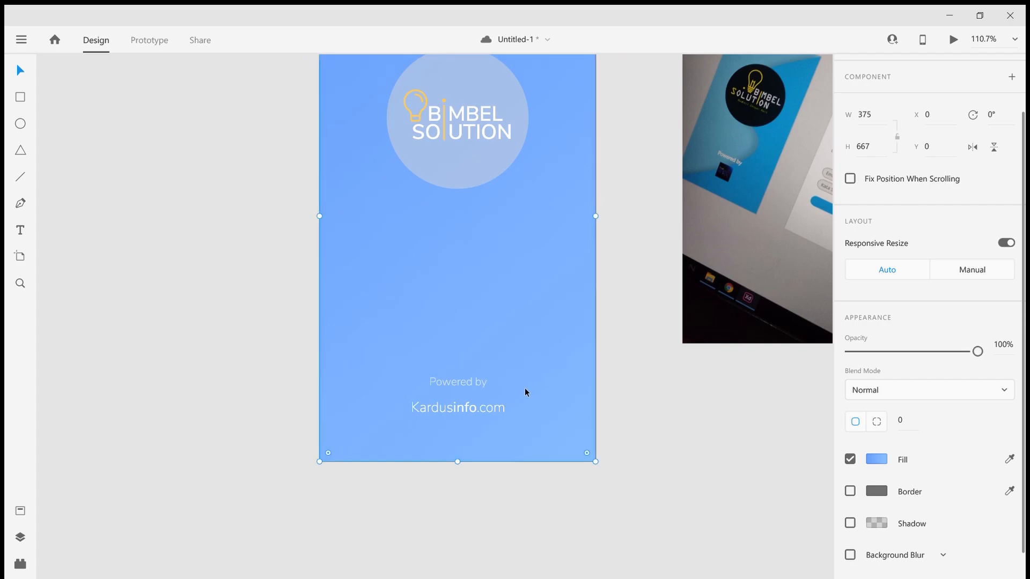
Step: Reduce the opacity of the circle behind the logo to 16%
left_click_drag(915, 351, 868, 354)
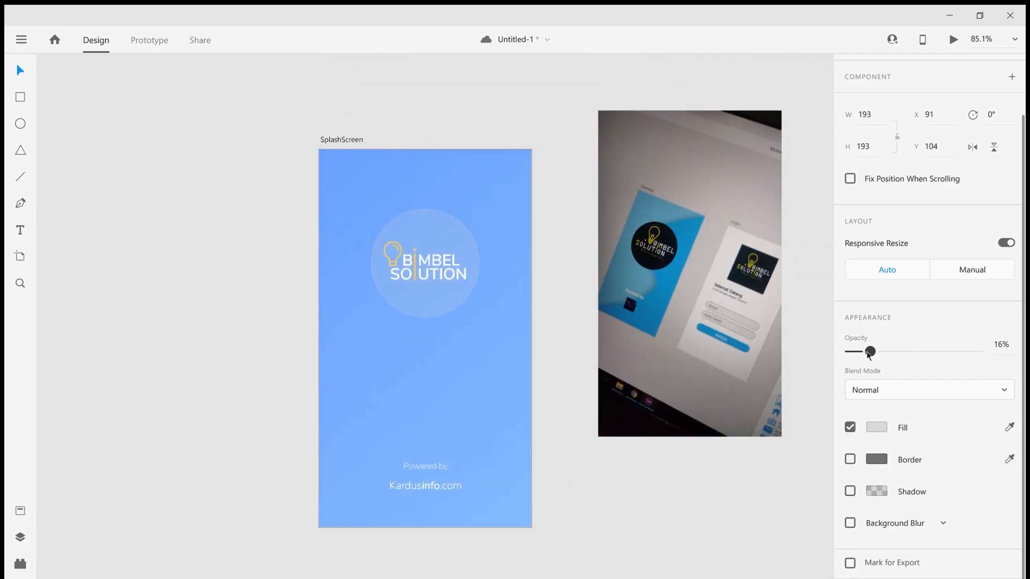
left_click(513, 344)
scroll(482, 326, "down", 1)
scroll(438, 448, "up", 3)
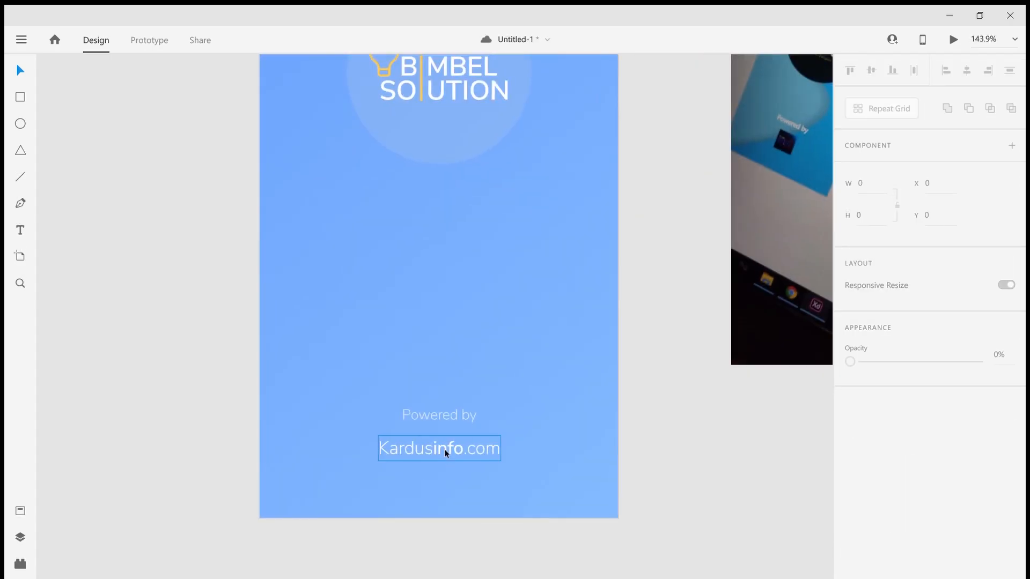
Step: Check the fill colour of the Kardusinfo.com text
left_click(444, 452)
scroll(928, 322, "down", 4)
left_click(877, 451)
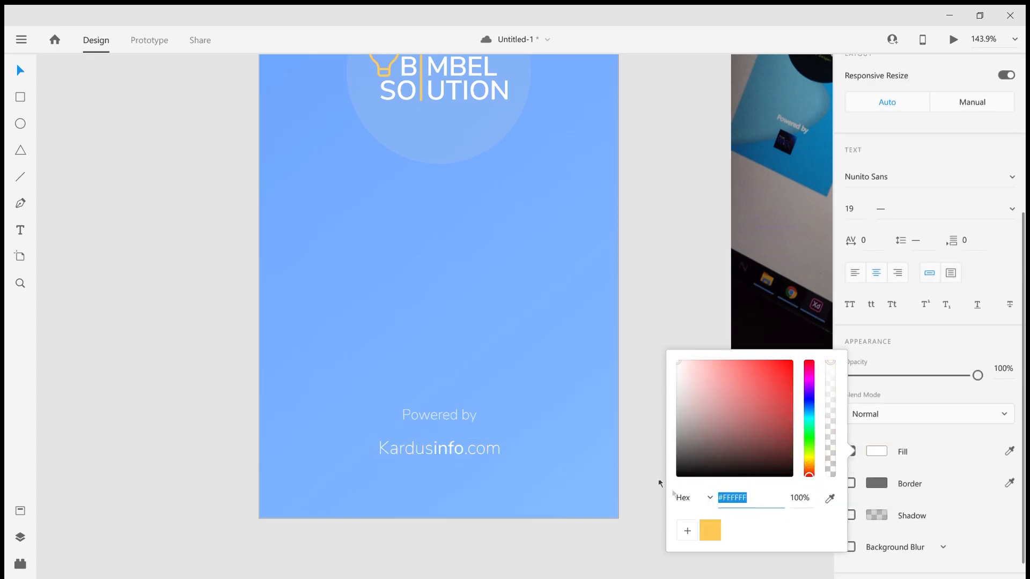
left_click(616, 303)
Step: Move the reference photo farther from the splash artboard, to about X 823 and Y -62
scroll(612, 291, "down", 2)
left_click_drag(613, 291, 475, 380)
left_click_drag(543, 184, 462, 181)
left_click_drag(613, 251, 641, 252)
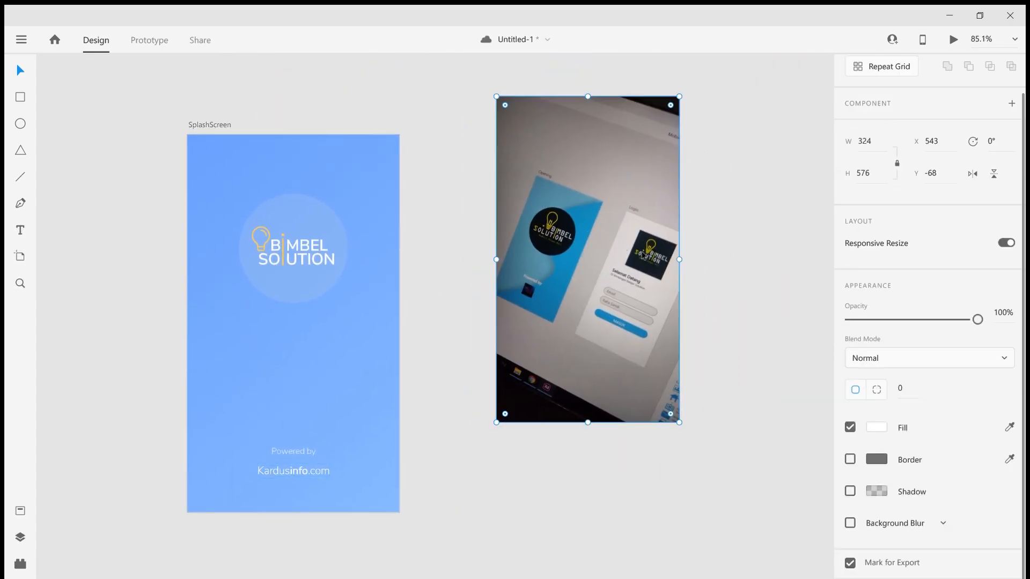
scroll(638, 255, "up", 3)
scroll(590, 248, "down", 2)
left_click_drag(570, 250, 781, 215)
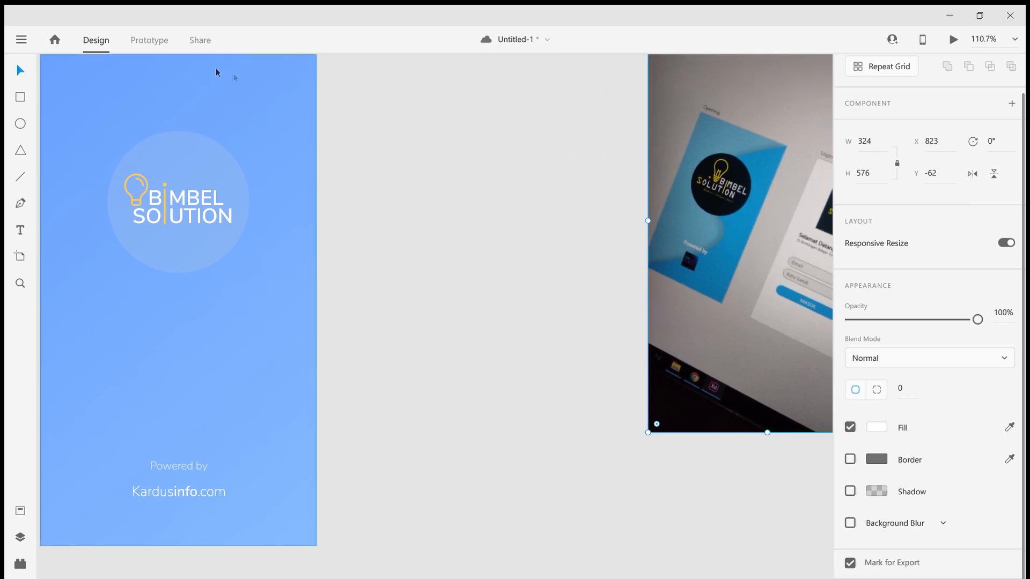
Step: Duplicate the SplashScreen artboard and place the copy directly beside the original
scroll(217, 73, "down", 1)
left_click_drag(92, 110, 315, 113)
left_click(526, 174)
left_click_drag(531, 180, 625, 190)
left_click_drag(623, 188, 496, 168)
left_click_drag(590, 129, 454, 123)
left_click(434, 111)
Step: Move the reference photo farther right to leave free space beside the duplicated artboard
left_click_drag(583, 210, 759, 207)
left_click(644, 128)
left_click_drag(639, 124, 747, 143)
left_click(748, 142, "shift")
key("Delete")
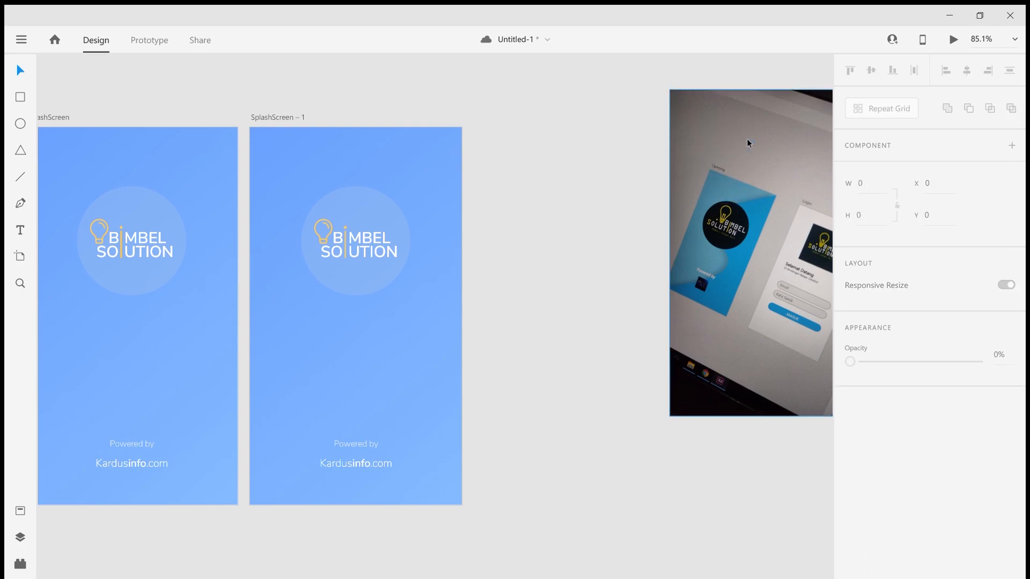
Step: Delete the blue gradient background from the duplicated artboard
left_click(338, 168)
key("Delete")
left_click(208, 158)
Step: Select the BIMBEL SOLUTION text pieces in the copied logo and fill them with blue sampled from the splash background
left_click(351, 209)
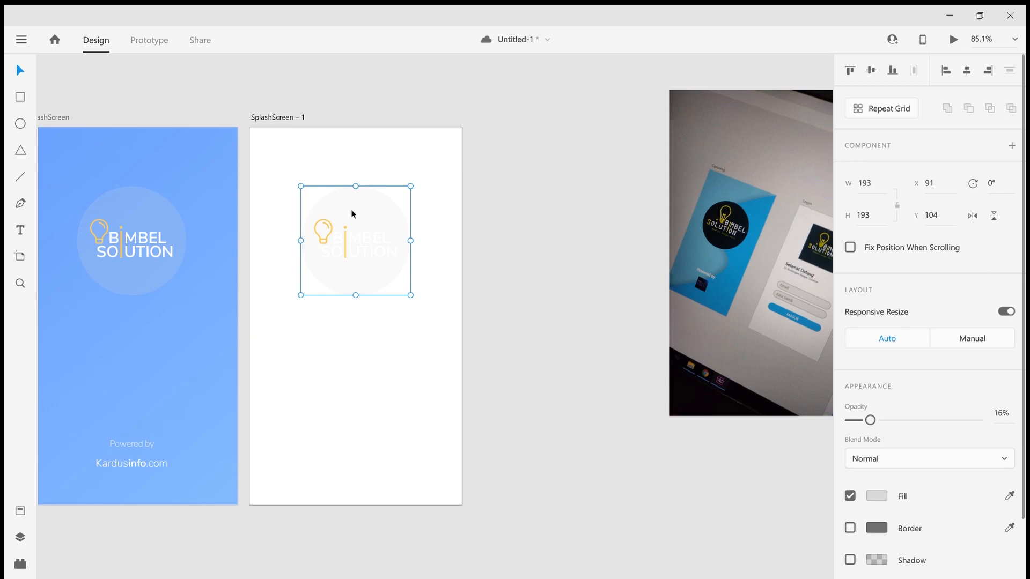
left_click(372, 244)
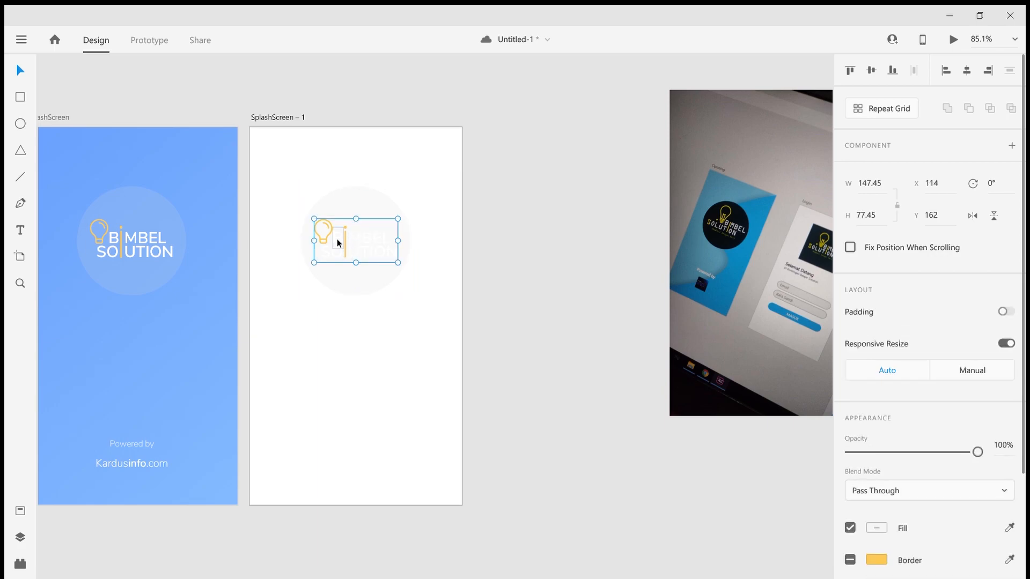
double_click(378, 241)
left_click(374, 254, "shift")
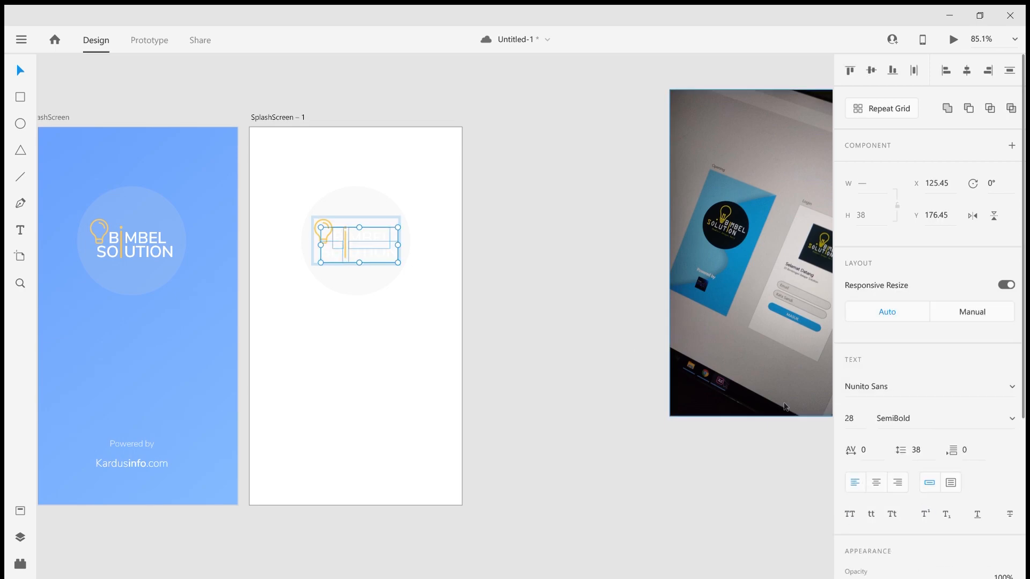
scroll(899, 429, "down", 5)
left_click(1007, 429)
left_click(214, 385)
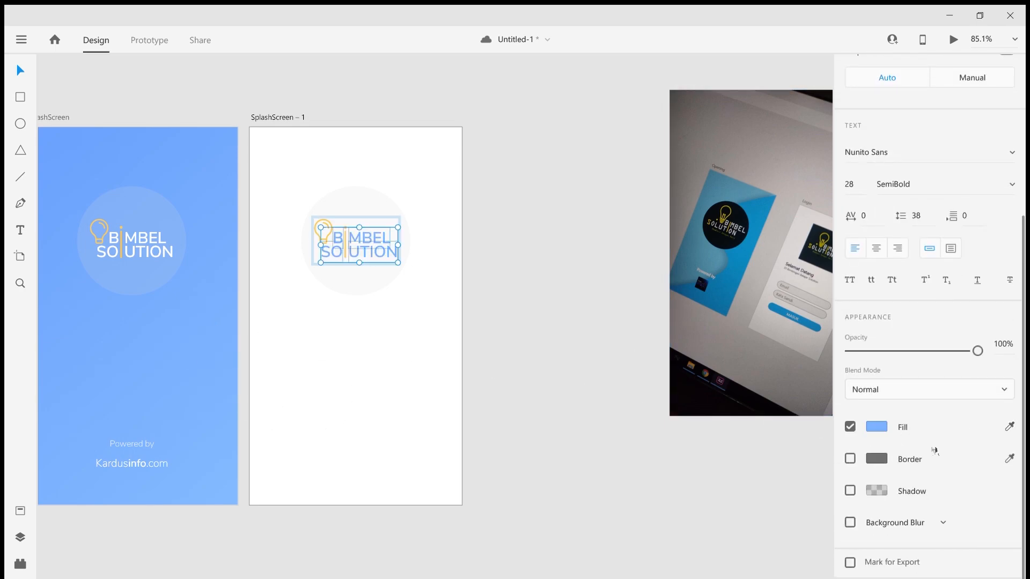
Step: Recolour the selected BIMBEL SOLUTION text pieces in the copied logo to dark grey
left_click(877, 428)
mouse_move(681, 417)
left_mouse_down()
mouse_move(674, 407)
mouse_move(680, 413)
left_mouse_up()
left_click(549, 343)
left_click(390, 275)
left_click(406, 300)
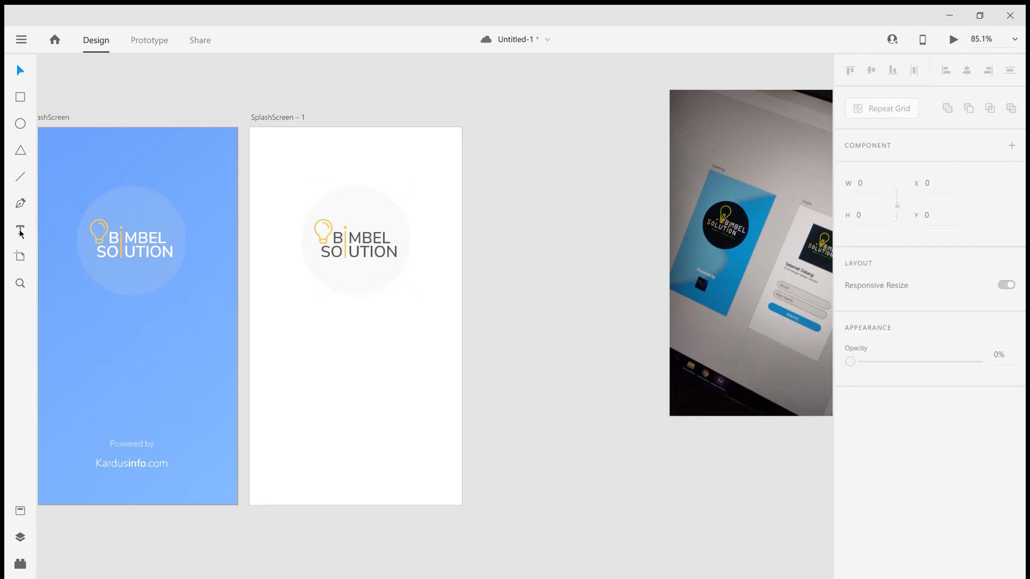
Step: Add a "Selamat Datang" text below the logo on the duplicated artboard
left_click(340, 313)
type("Selamat")
type("Datang")
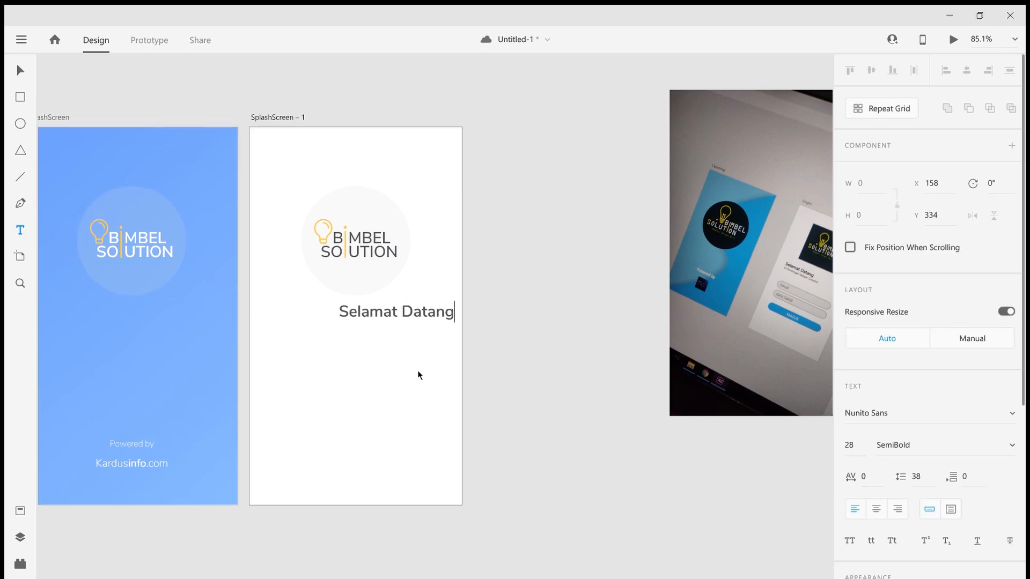
Step: Add a second line reading "Di Bimbingan Belajar Online" to the "Selamat Datang" text
key("Escape")
key("Return")
type("Di Bimbingan Online")
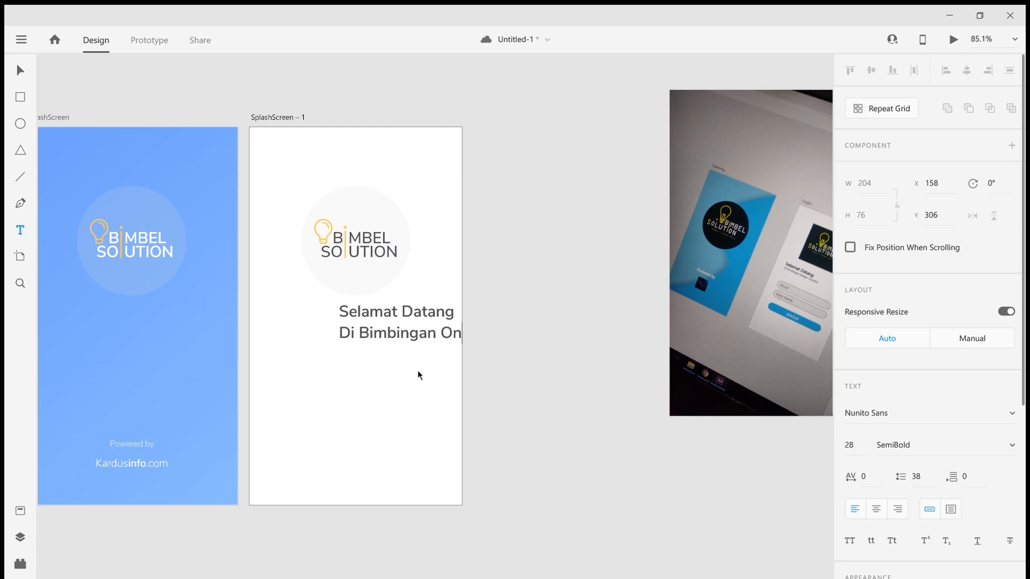
key("Left")
key("Left")
key("Left")
key("Left")
key("Left")
key("Left")
key("Left")
type("Belajar")
Step: Replace the second line of the welcome text with "Di BimbelSolution"
key("Up")
key("Right")
key("shift+End")
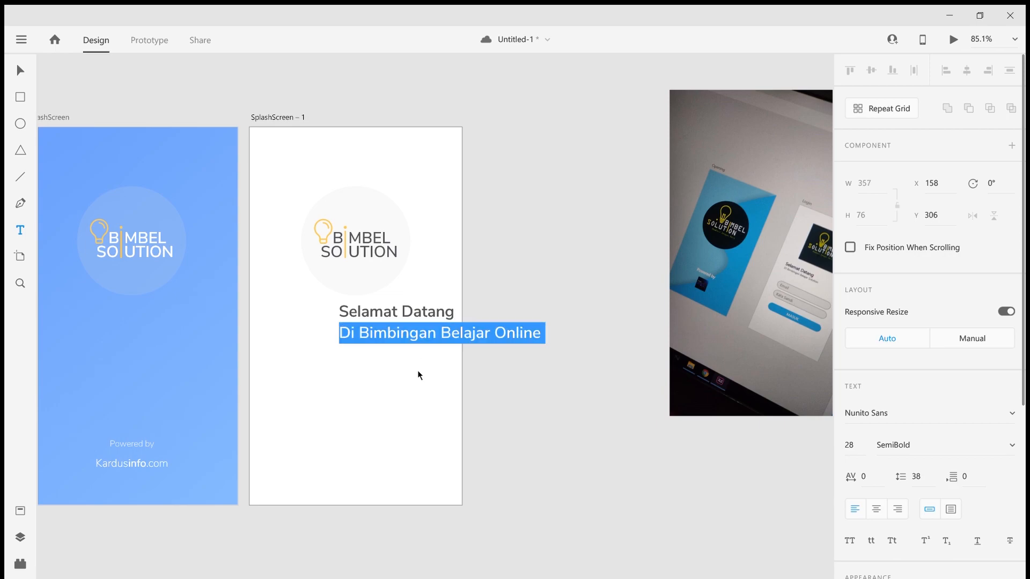
key("Right")
key("Up")
key("Right")
key("Right")
key("Right")
key("Right")
key("shift+End")
key("BackSpace")
key("BackSpace")
key("BackSpace")
key("BackSpace")
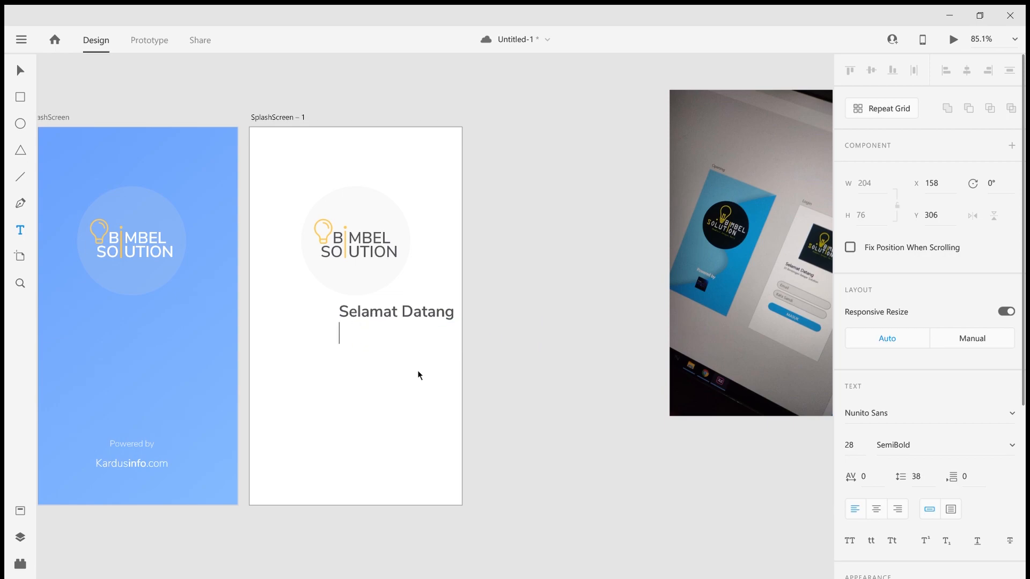
type("Di BimbelSolution")
key("Escape")
key("v")
Step: Duplicate the welcome text and delete the second line of the copy, leaving only "Selamat Datang"
left_click_drag(389, 316, 422, 400)
double_click(370, 326)
left_click(378, 320)
left_click(498, 321)
double_click(378, 388)
left_click(453, 398)
double_click(402, 389)
key("BackSpace")
key("Escape")
Step: Move the single-line "Selamat Datang" text above the logo circle, to about X 98 and Y 47
left_click_drag(357, 368, 334, 232)
left_click_drag(328, 211, 328, 144)
key("ctrl+z")
left_click_drag(272, 235, 315, 169)
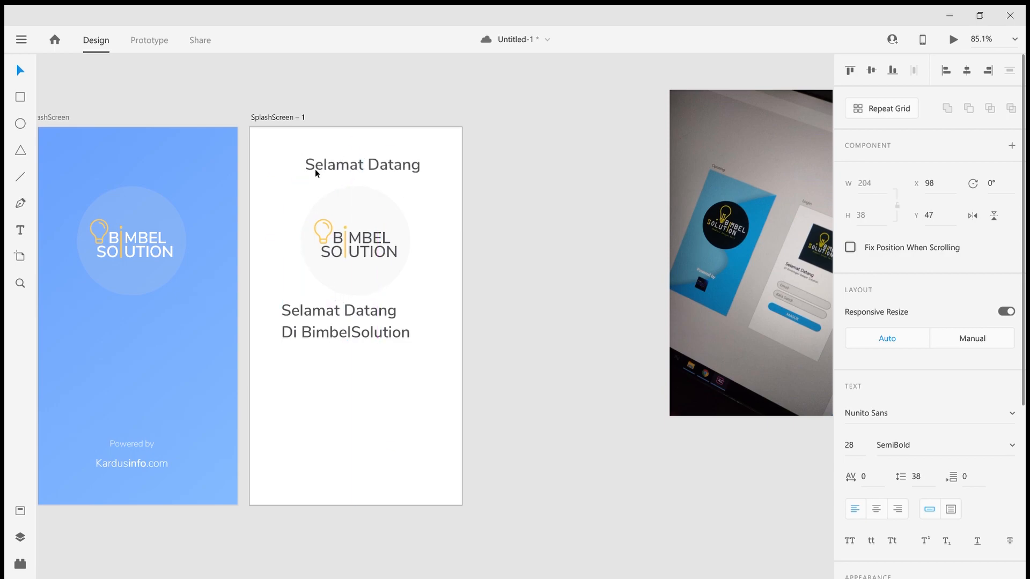
Step: Move the two-line welcome text off the artboard and delete the pale circle behind the copied logo
left_click_drag(348, 338, 562, 371)
left_click(388, 167)
left_click(504, 206)
left_click(364, 244)
left_click(519, 213)
left_click_drag(387, 211, 400, 356)
key("Delete")
Step: Move "Selamat Datang" aside, then shrink the logo group into the artboard's upper-left corner with Responsive Resize switched off
scroll(346, 193, "up", 3)
left_click_drag(363, 145, 592, 275)
left_click(417, 298)
left_click_drag(433, 310, 271, 148)
key("ctrl+z")
left_click(1007, 343)
Step: Move the single-line "Selamat Datang" below the small logo at X 50, Y 106, and add a comma at its end
left_click(639, 287)
left_click_drag(638, 287, 284, 207)
double_click(284, 206)
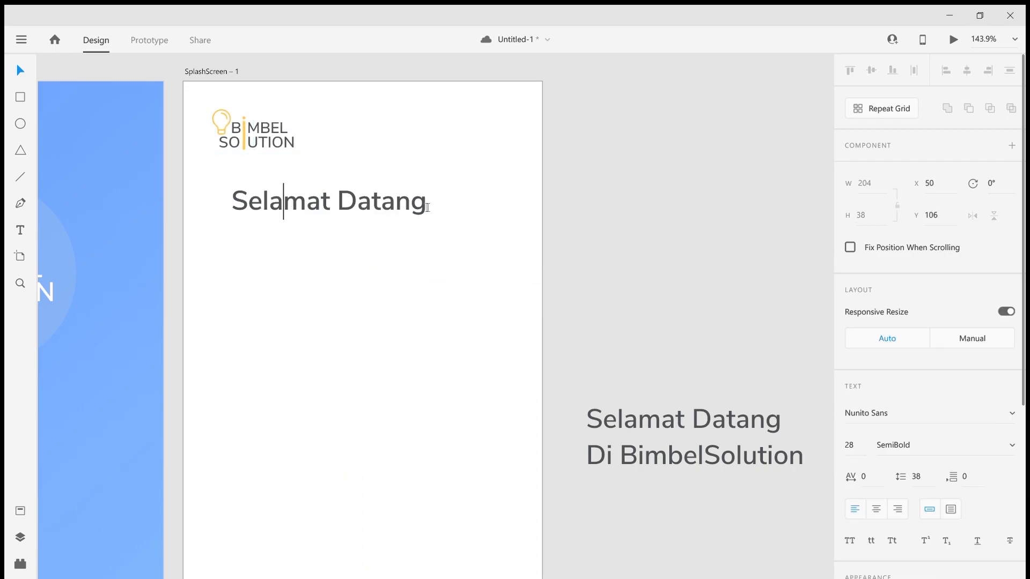
type(",")
key("Escape")
Step: Change the "Selamat Datang," greeting to the Light weight of Nunito Sans
left_click(982, 444)
type("Bold Italic")
key("Return")
key("Up")
key("Up")
key("Up")
key("Up")
key("Up")
key("Up")
key("Up")
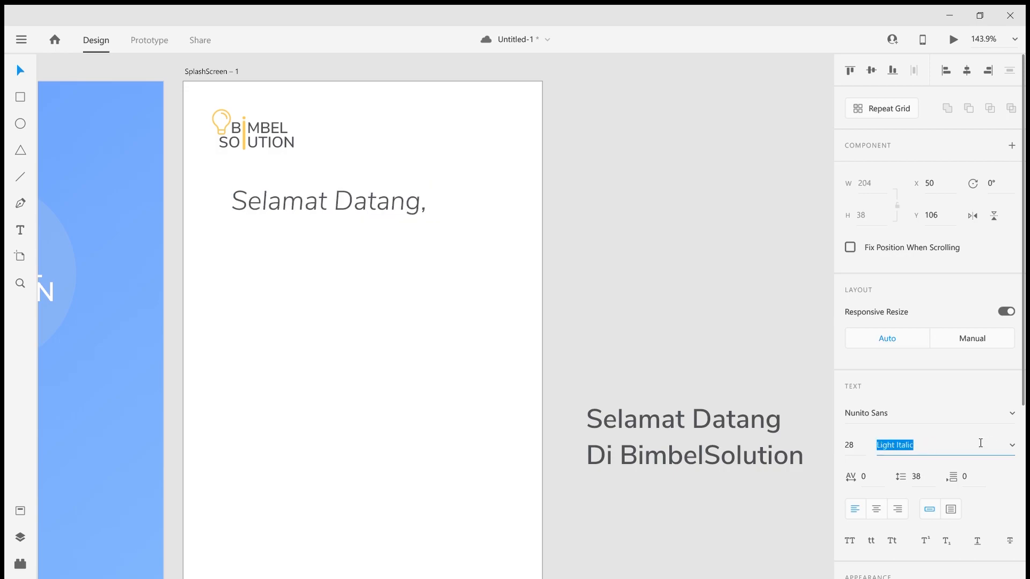
left_click(581, 243)
Step: Align the "Selamat Datang," greeting with the left edge of the logo above it
left_click(358, 208)
left_click_drag(330, 222, 298, 217)
left_click(408, 284)
Step: Move the two-line welcome text onto the artboard below the greeting and replace its wording with "Para Bimbelers"
scroll(626, 395, "down", 3)
left_click_drag(626, 412, 432, 348)
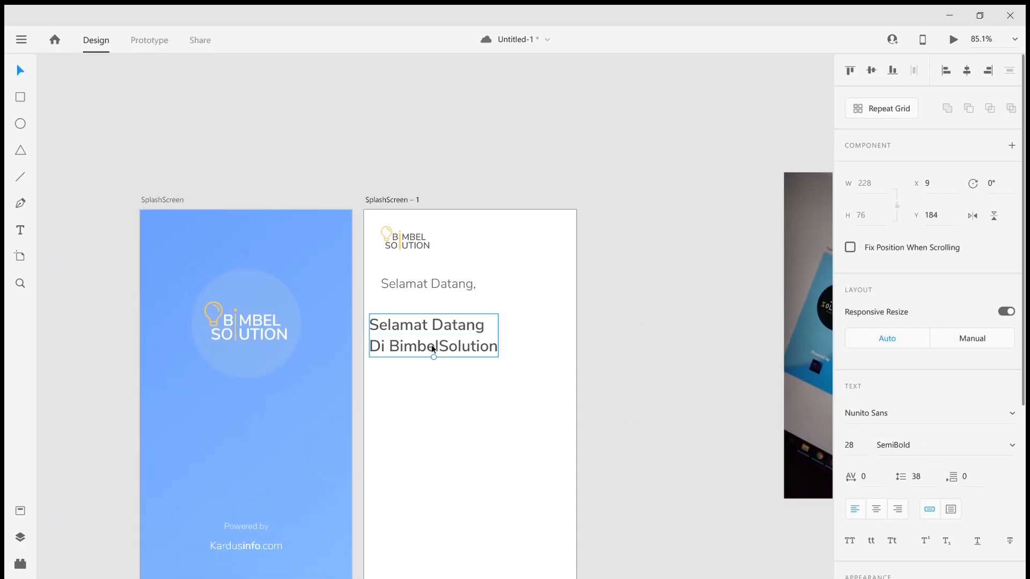
scroll(431, 346, "up", 3)
double_click(472, 357)
type("Sil")
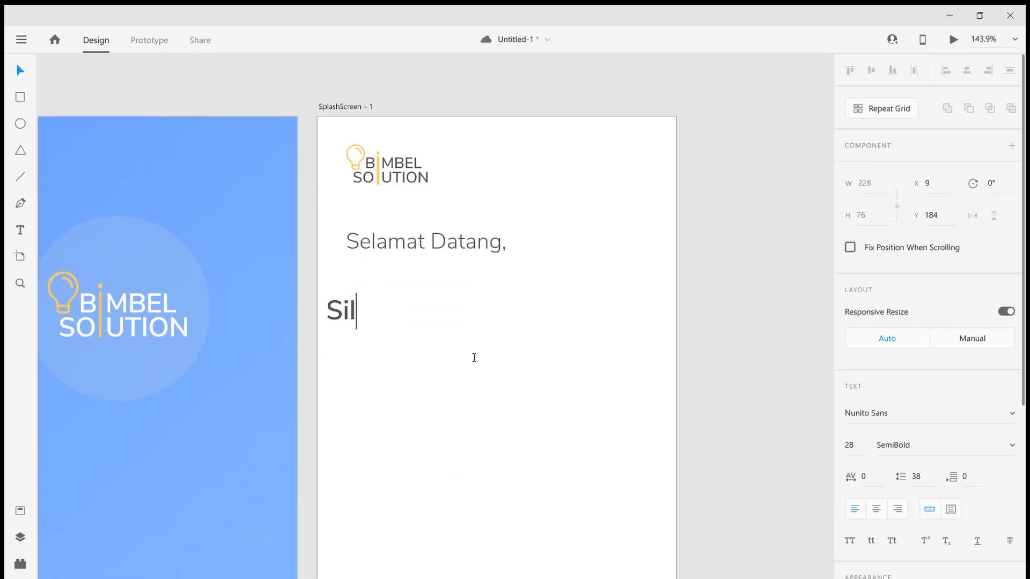
key("BackSpace")
key("BackSpace")
key("BackSpace")
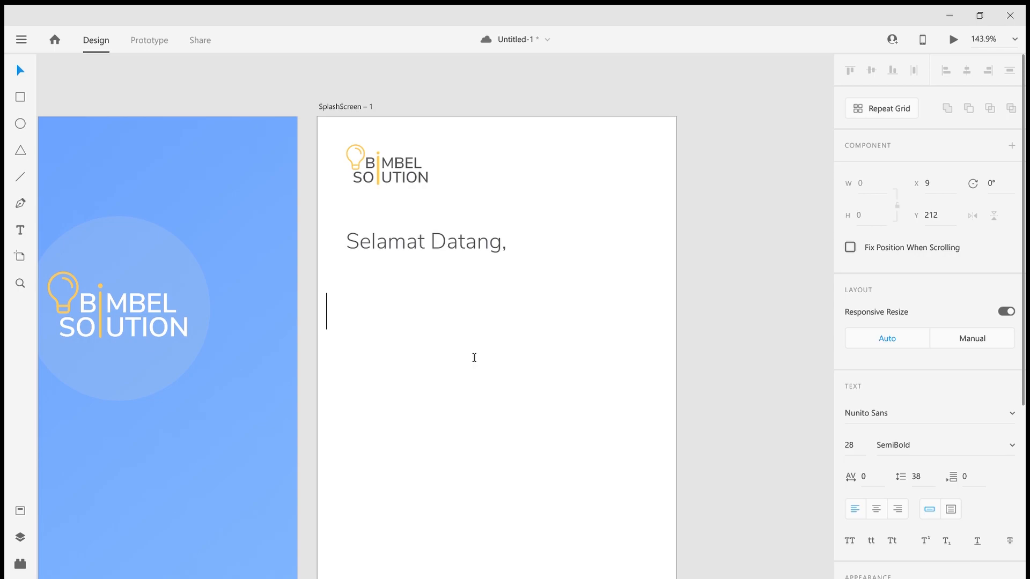
type("Para Bimbelers")
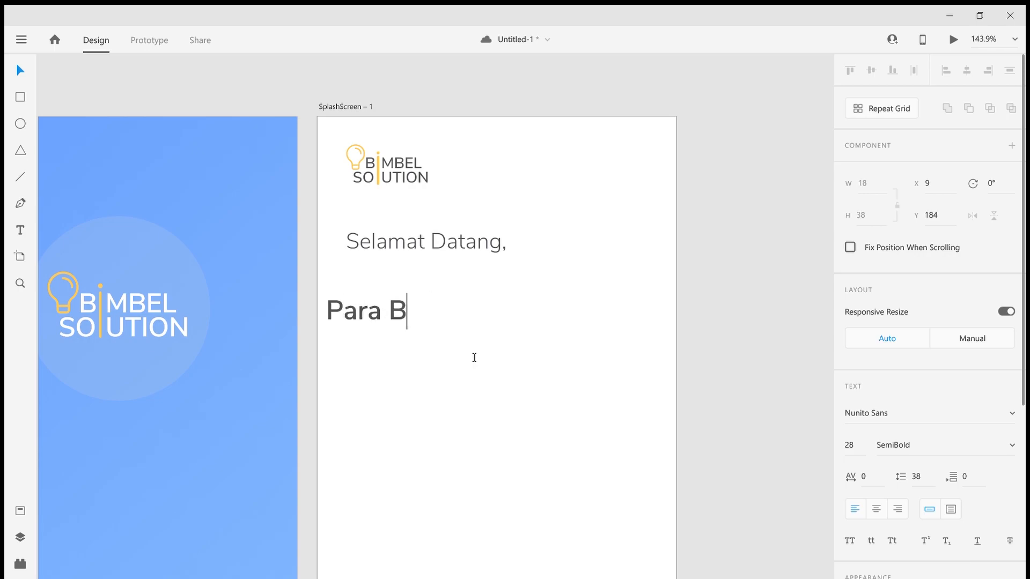
key("Escape")
Step: Place the bold line directly under the greeting at X 30, Y 146, and remove "Para" so it reads "Bimbelers"
left_click_drag(472, 314, 484, 279)
left_click(490, 301)
double_click(409, 275)
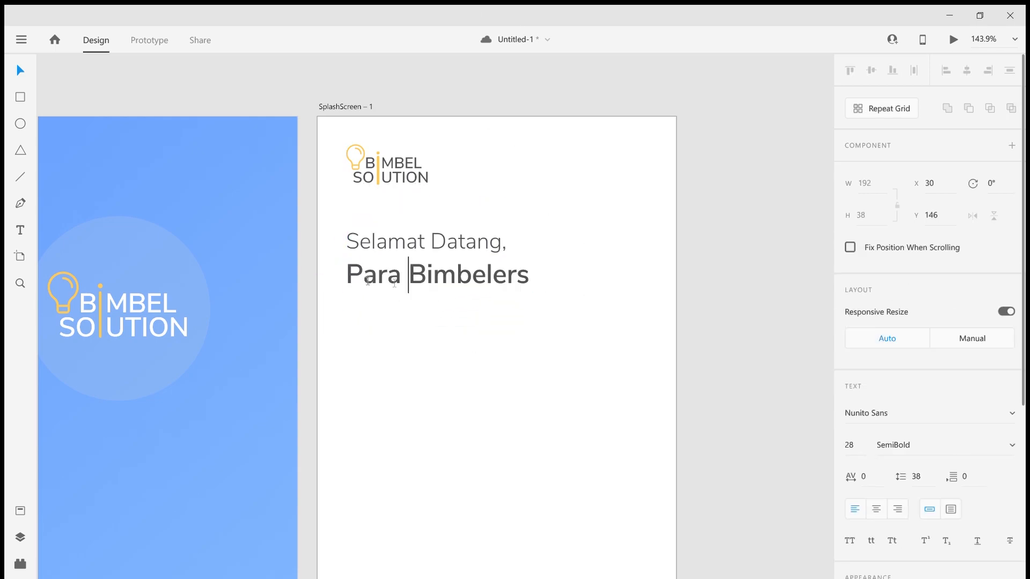
left_click_drag(409, 275, 347, 275)
key("BackSpace")
key("Escape")
left_click(483, 320)
Step: Rename the white artboard as SignInScreen
scroll(484, 320, "down", 5)
scroll(497, 323, "up", 3)
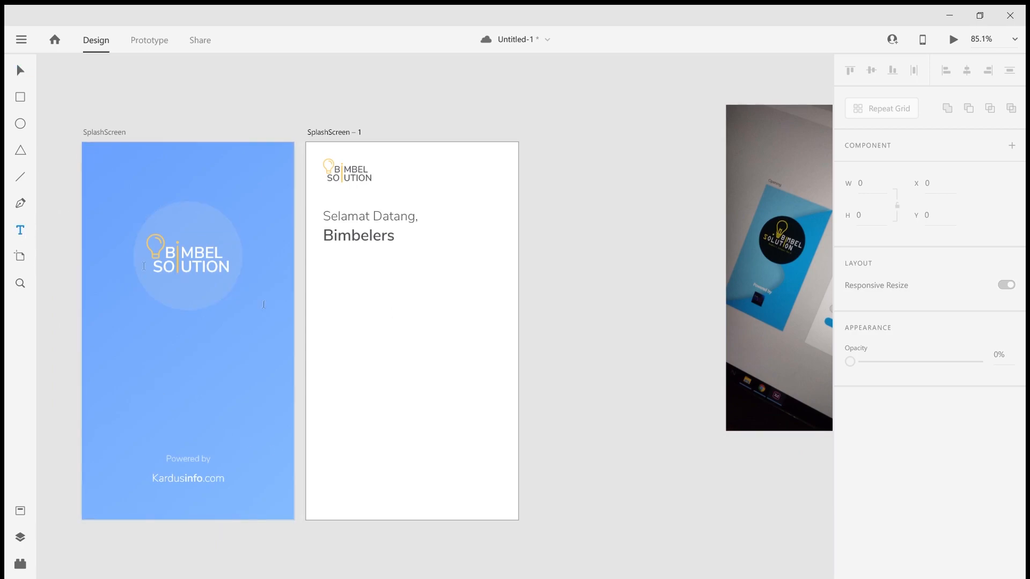
double_click(366, 134)
type("Login")
key("BackSpace")
key("BackSpace")
key("BackSpace")
key("BackSpace")
key("BackSpace")
type("SignInScreen")
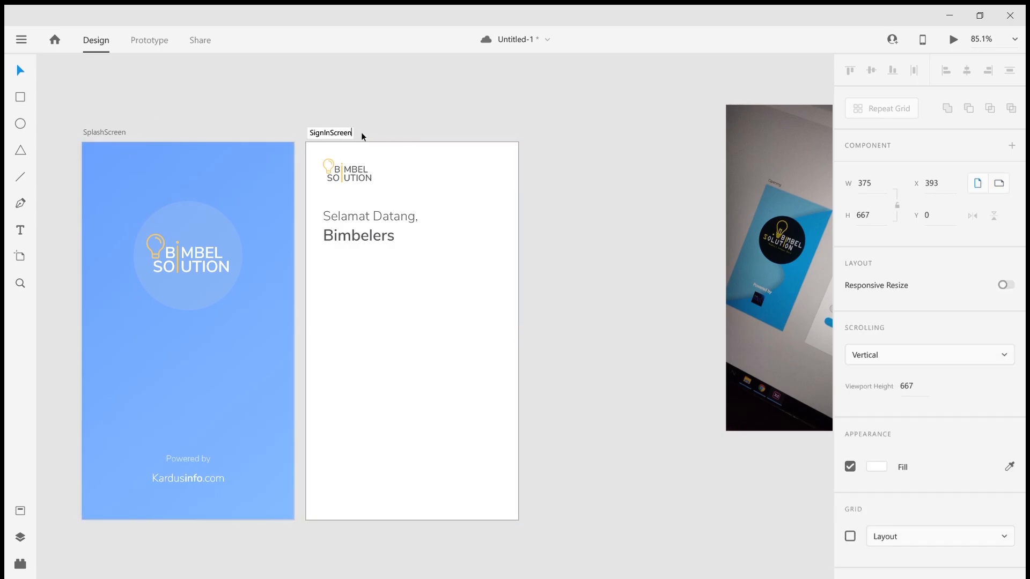
key("Return")
Step: Draw a wide, low rectangle below "Bimbelers" as the outline of an input field
scroll(313, 179, "up", 2)
left_click_drag(312, 179, 364, 134)
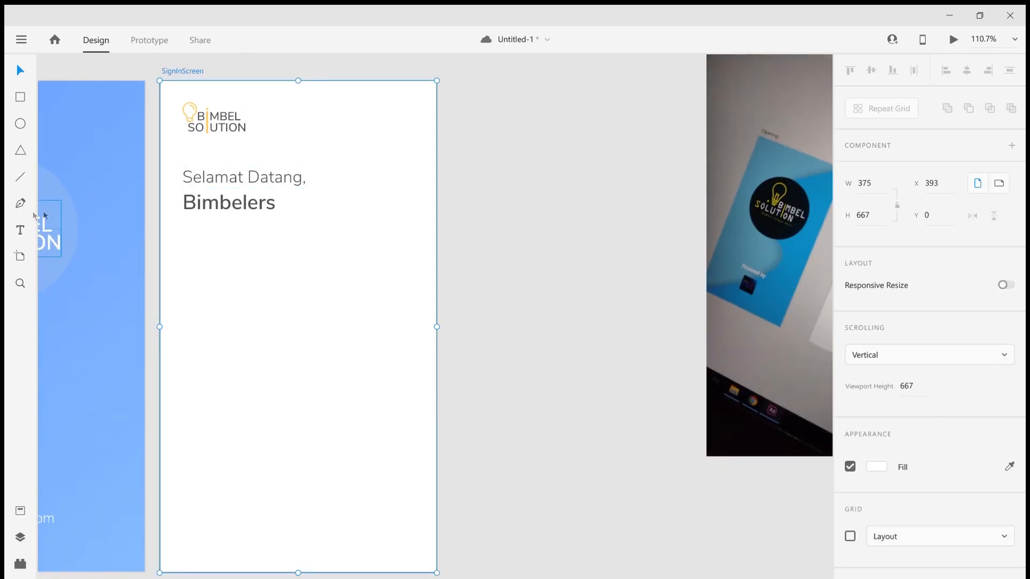
left_click(24, 97)
mouse_move(235, 240)
left_mouse_down()
mouse_move(452, 280)
mouse_move(462, 270)
left_mouse_up()
left_click_drag(322, 204, 304, 249)
Step: Show the SignInScreen layout grid and fit the rectangle's sides to its outer columns, 302 wide at X 36
left_click(21, 72)
left_click(216, 82)
left_click(853, 538)
left_click_drag(210, 300, 220, 198)
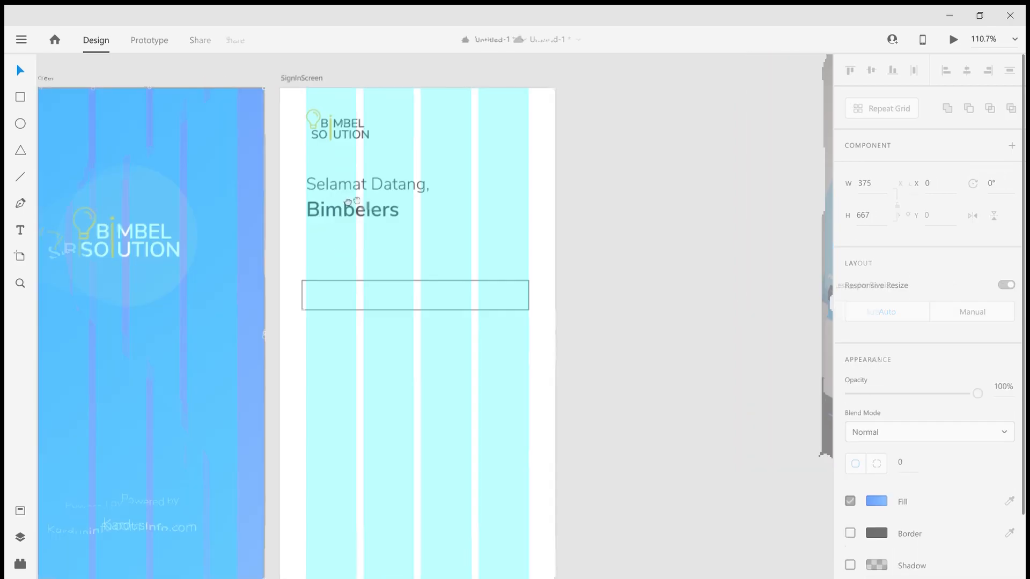
left_click_drag(352, 202, 401, 193)
left_click(189, 287)
left_click_drag(189, 286, 192, 286)
left_click_drag(415, 286, 414, 286)
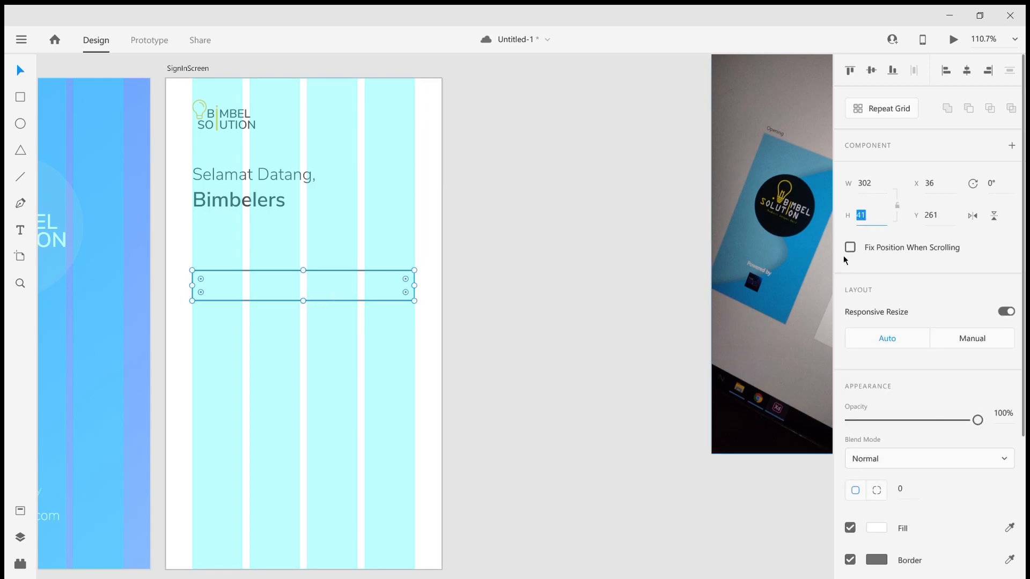
Step: Set the rectangle's height to 42 and hide the SignInScreen layout grid
left_click(870, 184)
left_click(475, 284)
left_click(382, 297)
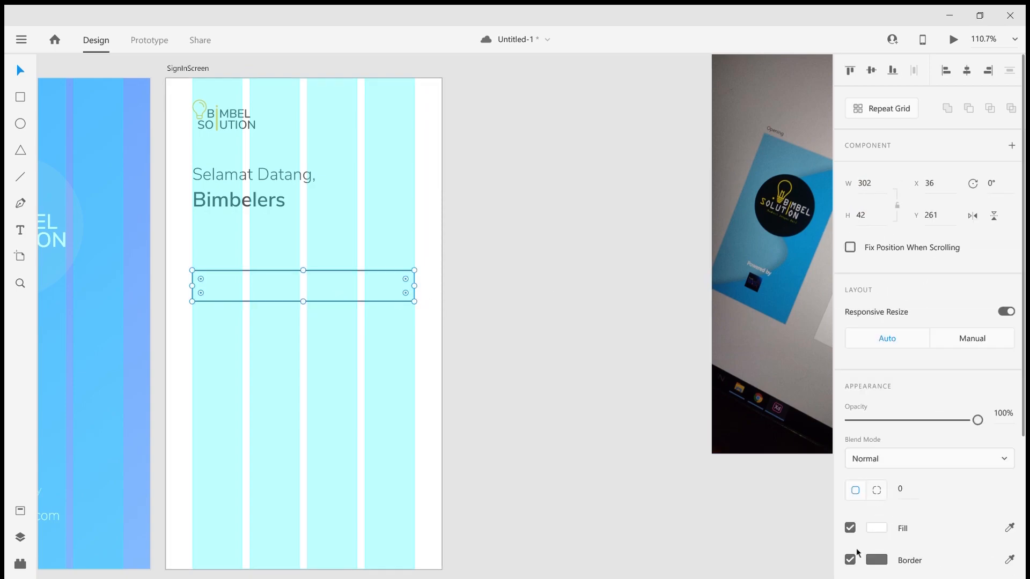
scroll(859, 550, "down", 4)
left_click(202, 85)
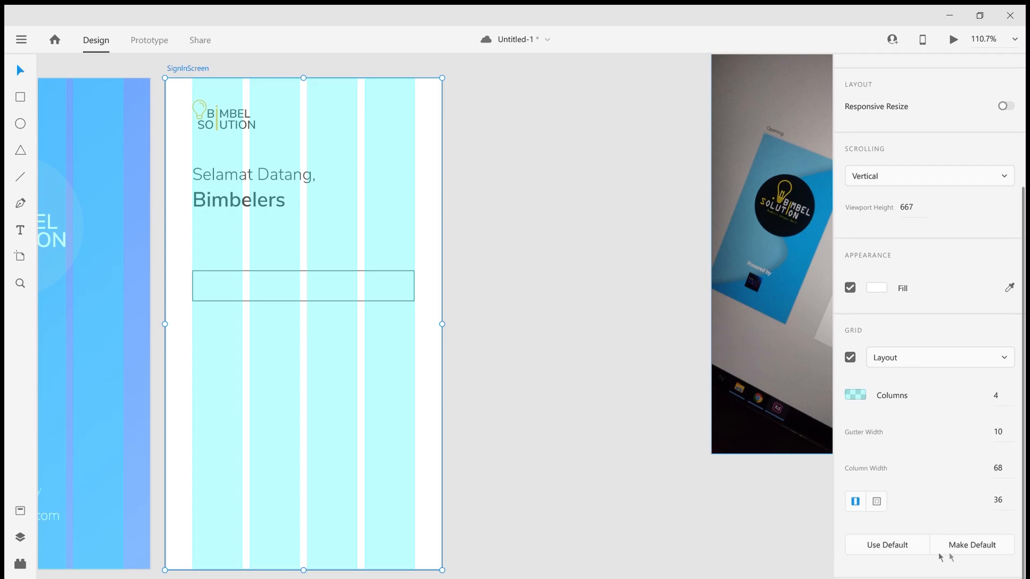
left_click(850, 357)
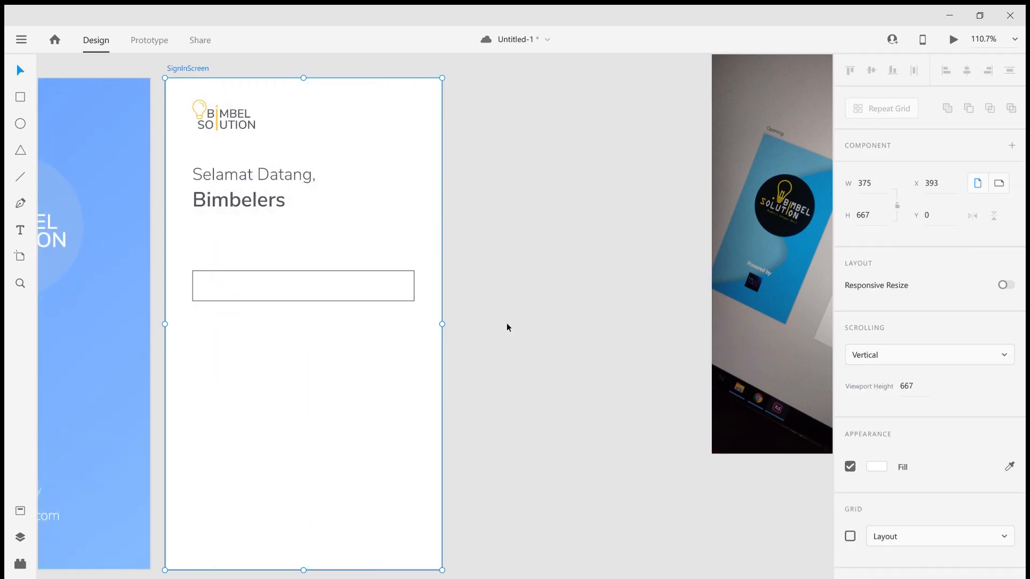
Step: Round the input rectangle's corners to a radius of 10
left_click(200, 274)
scroll(201, 275, "up", 5)
mouse_move(224, 261)
left_mouse_down()
mouse_move(210, 258)
mouse_move(248, 304)
mouse_move(205, 240)
mouse_move(214, 247)
left_mouse_up()
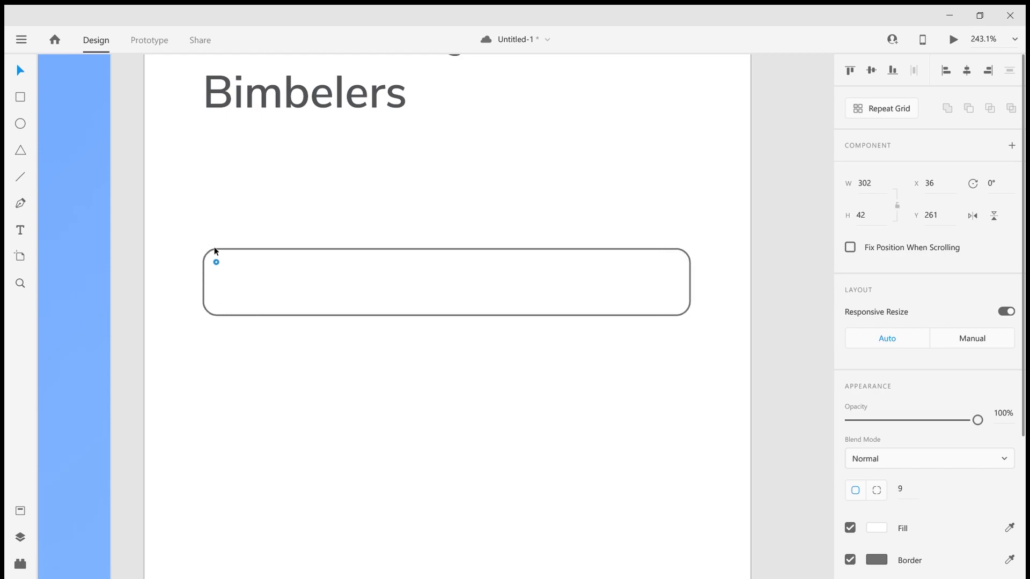
scroll(320, 248, "down", 3)
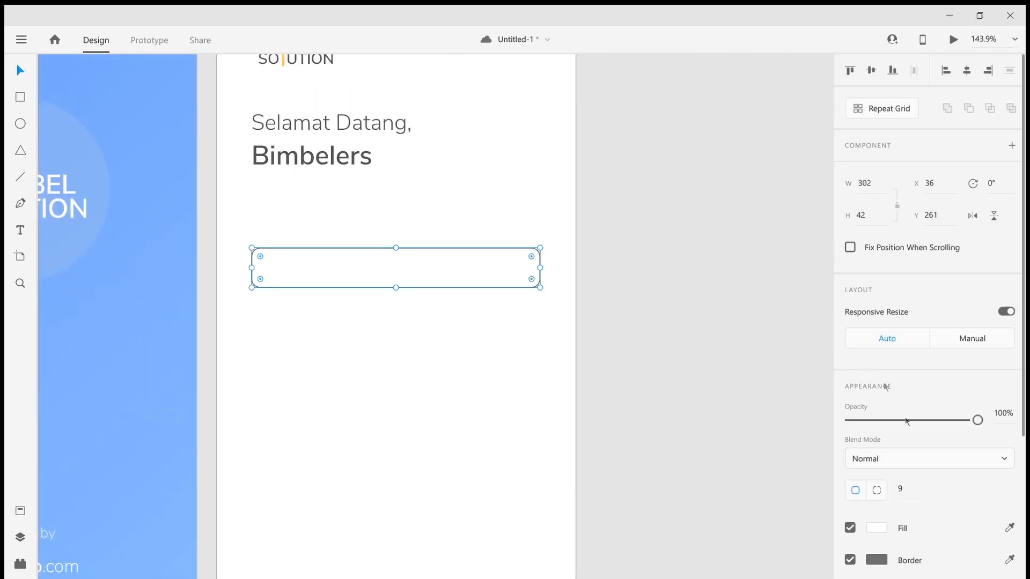
key("Return")
left_click(539, 338)
Step: Move the rounded input rectangle down to Y 296
scroll(462, 273, "down", 1)
scroll(420, 300, "up", 2)
left_click_drag(340, 259, 338, 305)
Step: Add a text label reading "Email" above the input rectangle
left_click(22, 233)
left_click(235, 235)
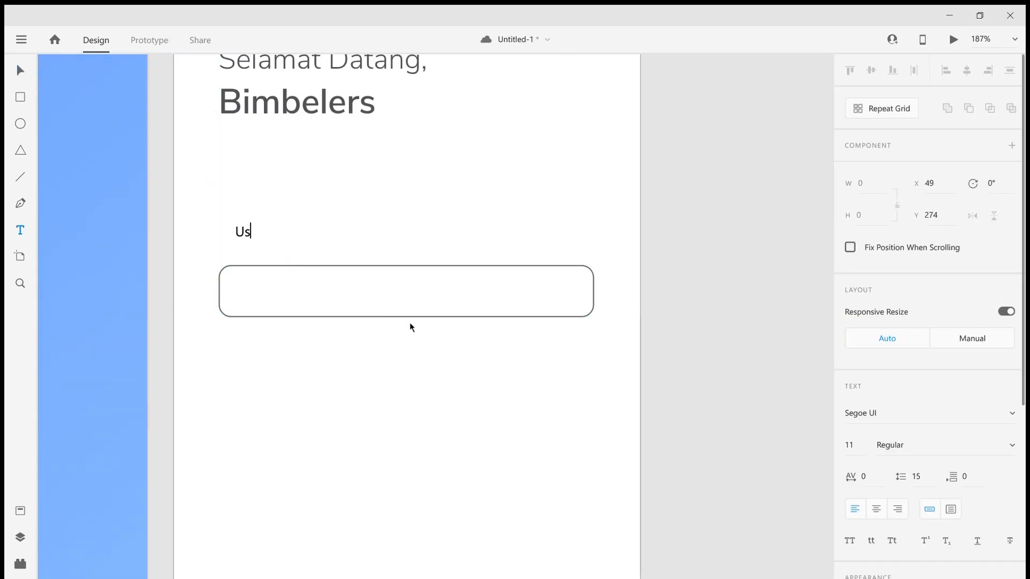
type("Username")
key("ctrl+a")
type("Email")
key("Escape")
Step: Set the "Email" label's font to Nunito Sans Bold
left_click(915, 449)
left_click(909, 414)
type("Nunito Sans")
key("Return")
left_click(924, 448)
key("Up")
key("Down")
key("Down")
key("Down")
key("Down")
key("Down")
key("Down")
key("Down")
key("Down")
key("Down")
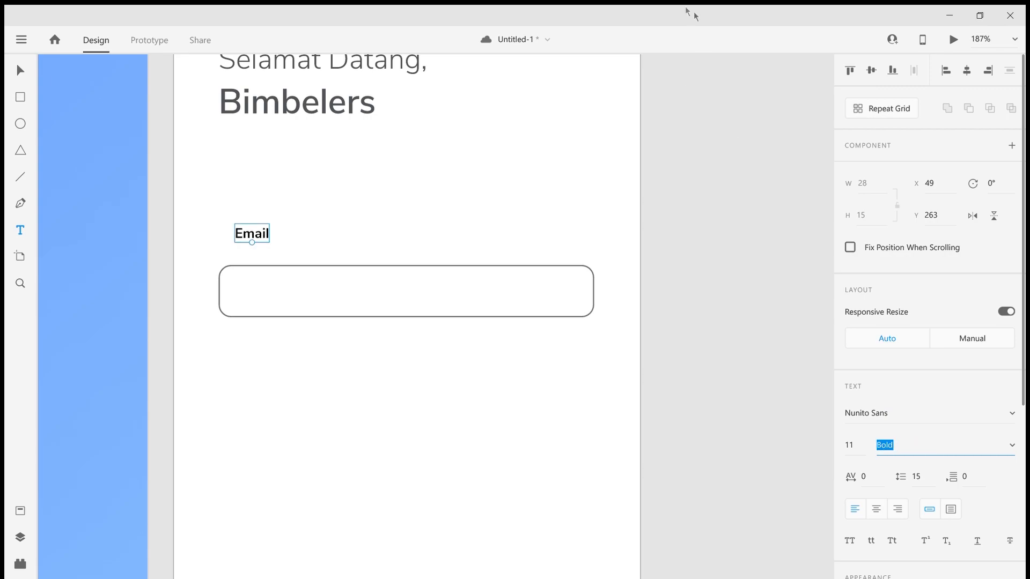
Step: Set the "Email" label's size to 14 and align it with the field's left edge at X 36, Y 272
left_click(864, 454)
type("14")
key("Return")
key("Escape")
left_click_drag(276, 252, 253, 255)
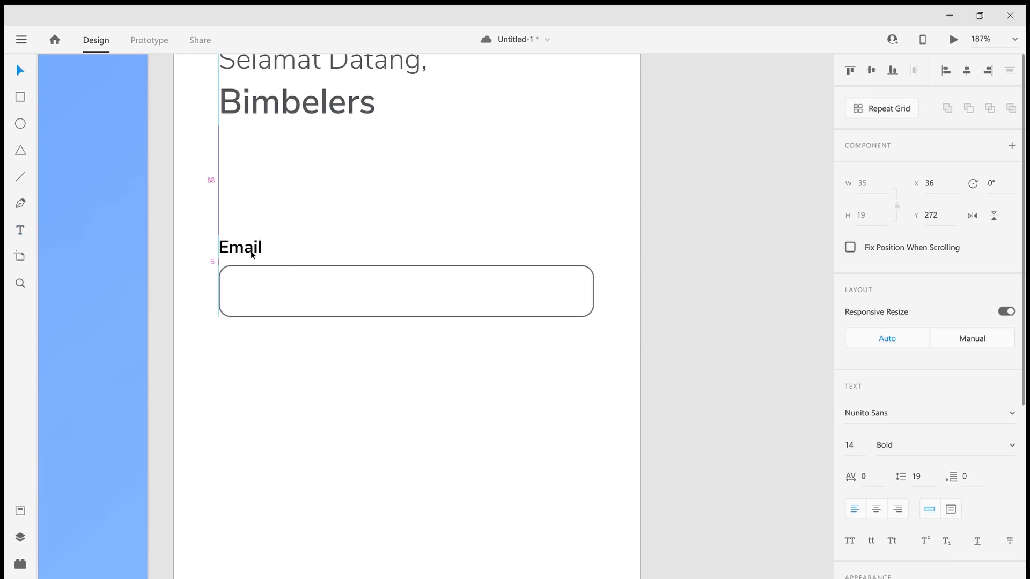
left_click(348, 265)
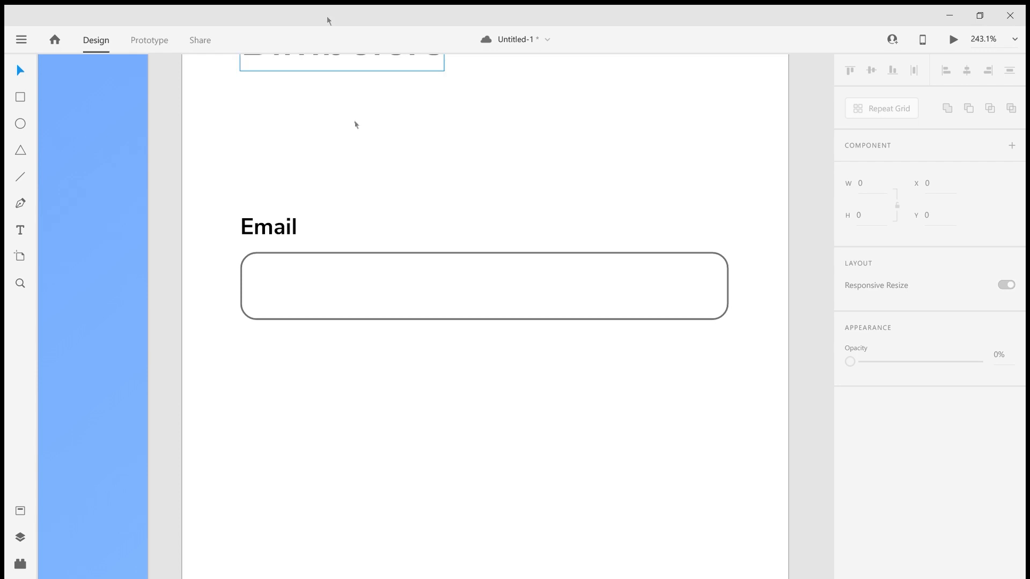
Step: Recolour the input rectangle's border with the saved dark grey swatch and lower the border colour's opacity
left_click(590, 285)
scroll(866, 387, "down", 3)
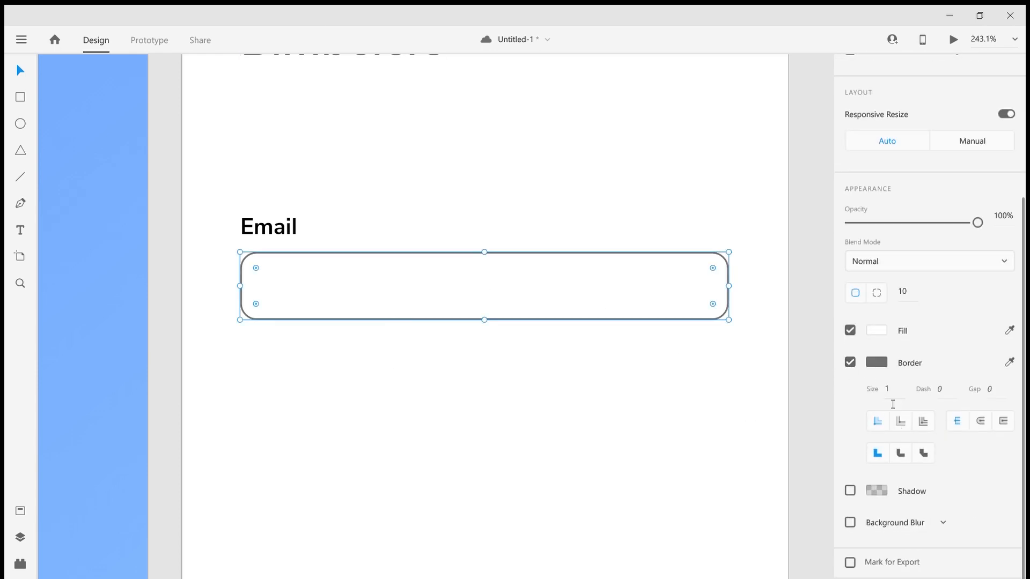
left_click(883, 366)
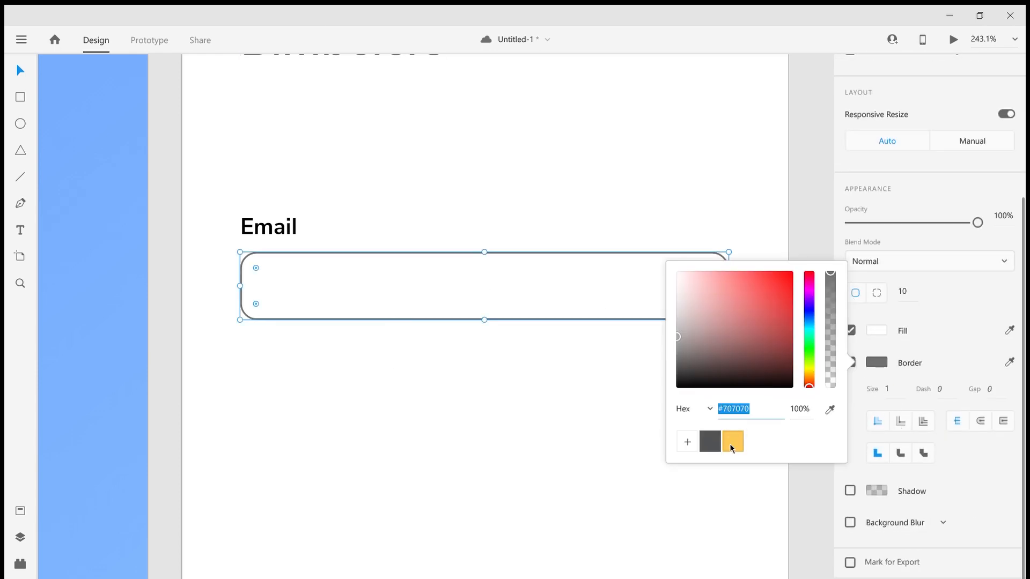
left_click(717, 441)
left_click_drag(832, 285, 833, 338)
left_click(609, 334)
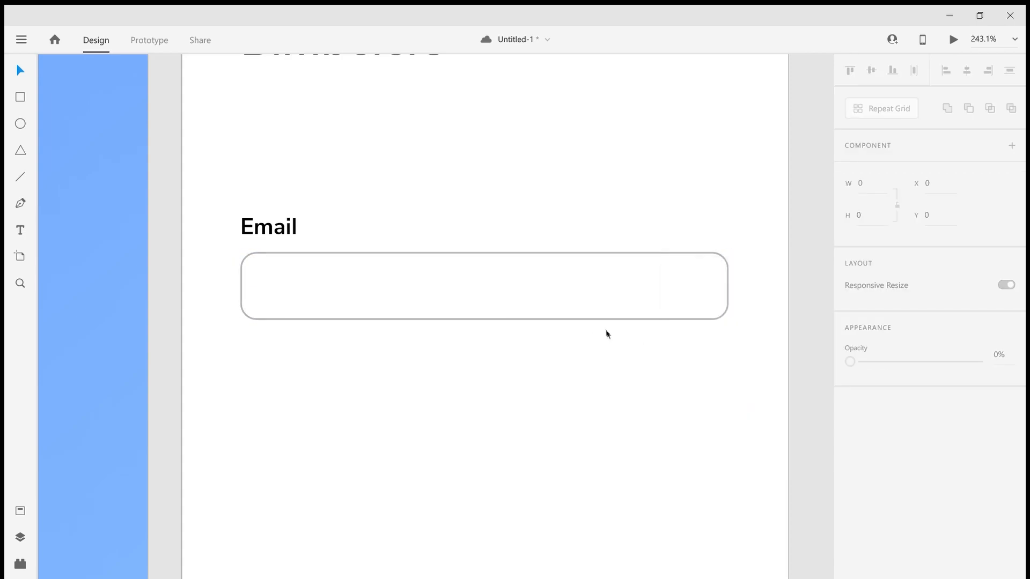
Step: Duplicate the "Email" label into the input rectangle at X 48, Y 308
left_click(287, 230)
left_click_drag(287, 230, 304, 291)
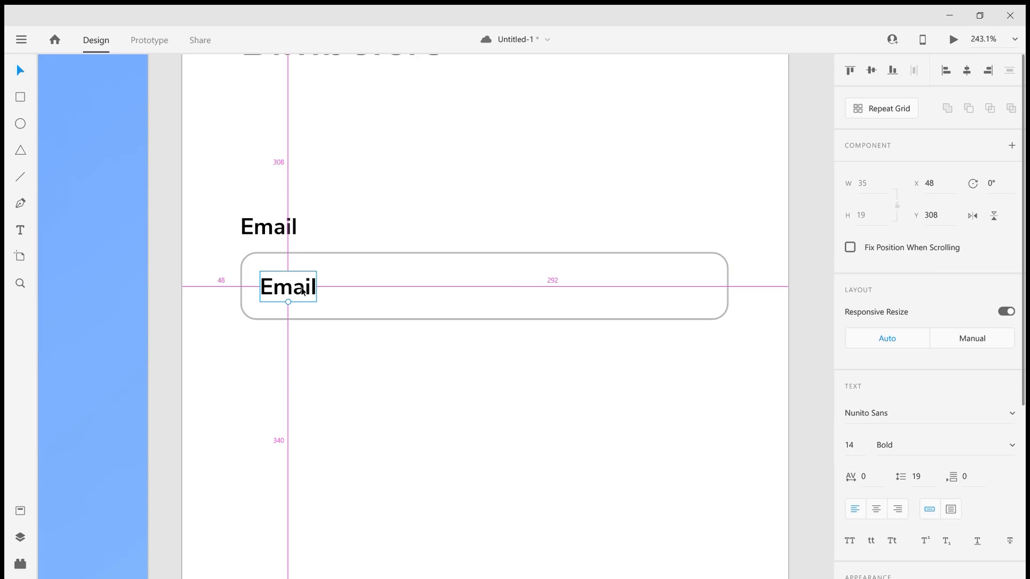
left_click(652, 264)
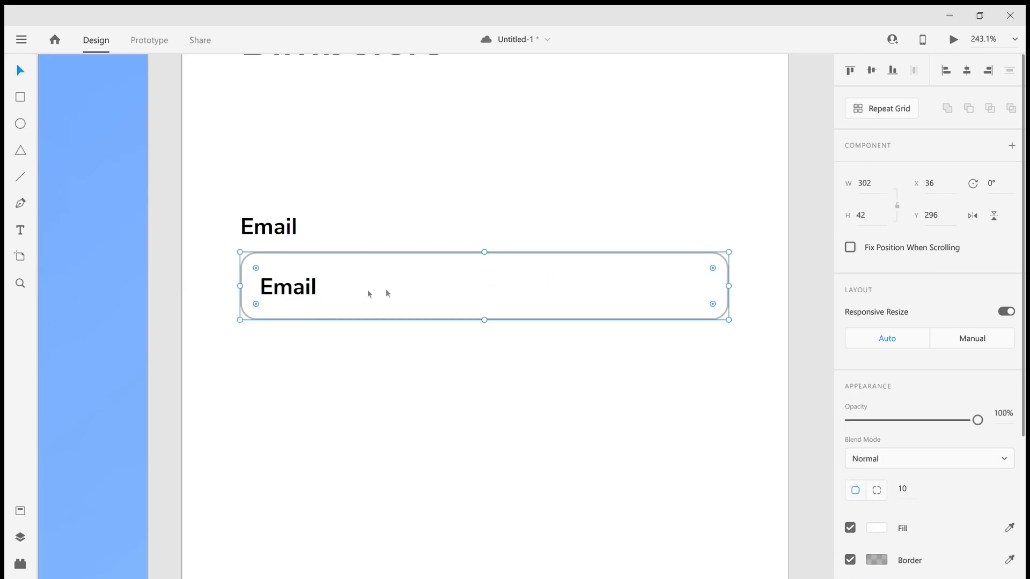
Step: Set the "Email" text inside the field to size 13 and nudge it up to Y 308
left_click(301, 289)
type("3")
left_click(441, 396)
left_click(302, 289)
key("alt")
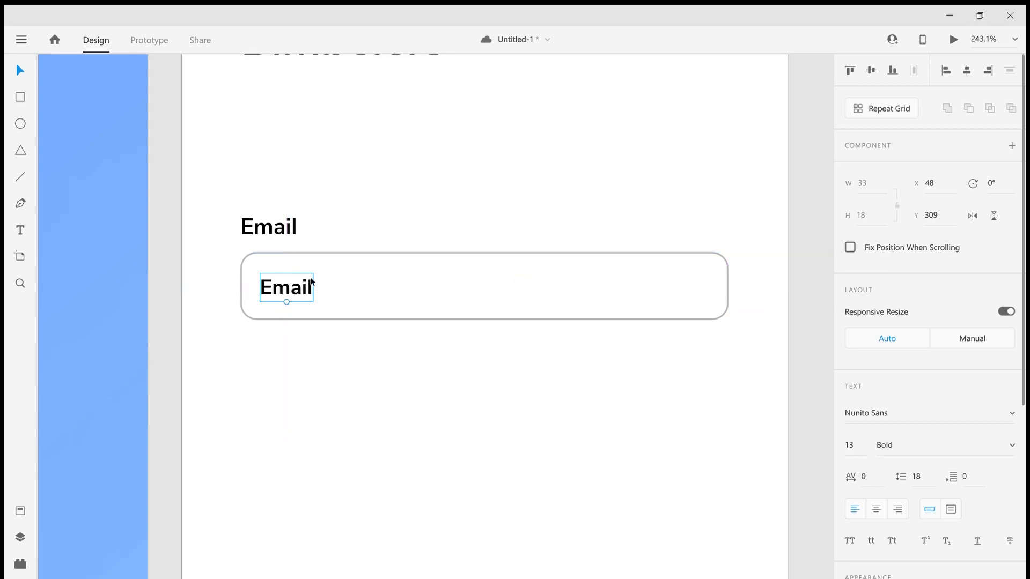
key("Up")
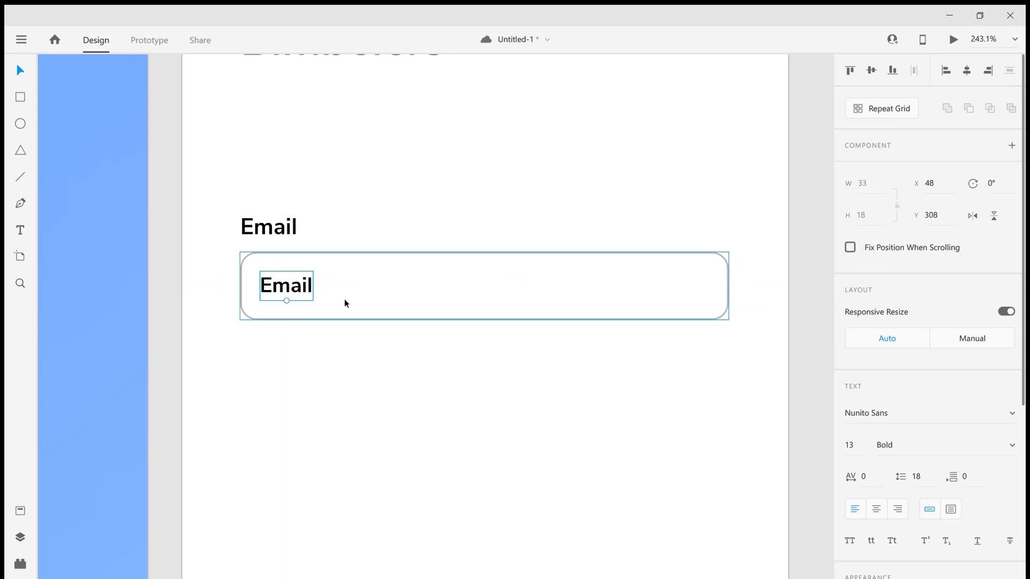
Step: Change the font weight of the "Email" text inside the field to Regular
scroll(995, 510, "down", 5)
left_click(912, 212)
key("Down")
key("Down")
key("Up")
key("Up")
key("Up")
key("Up")
key("Up")
key("Up")
key("Up")
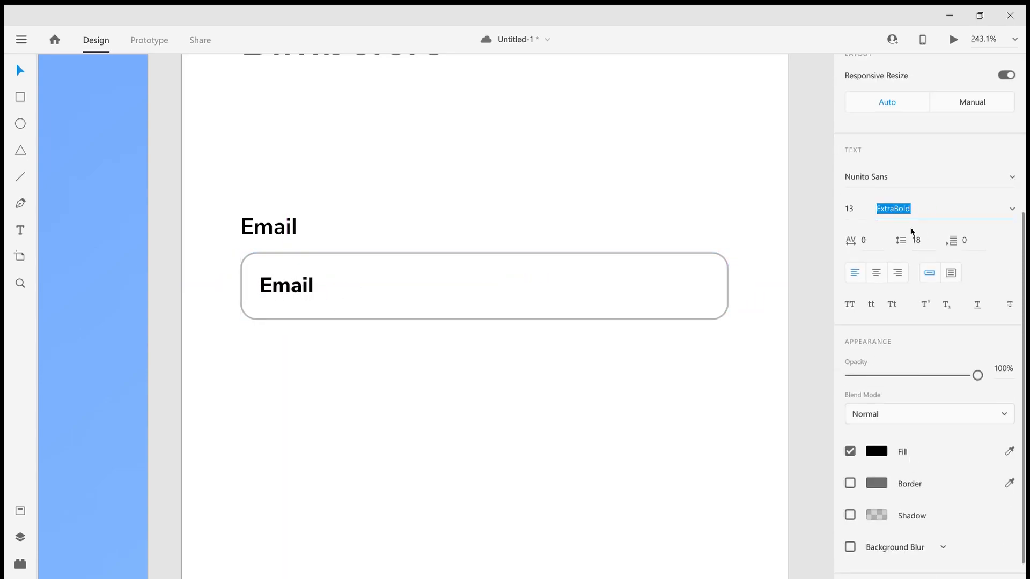
key("Down")
key("Down")
left_click(372, 267)
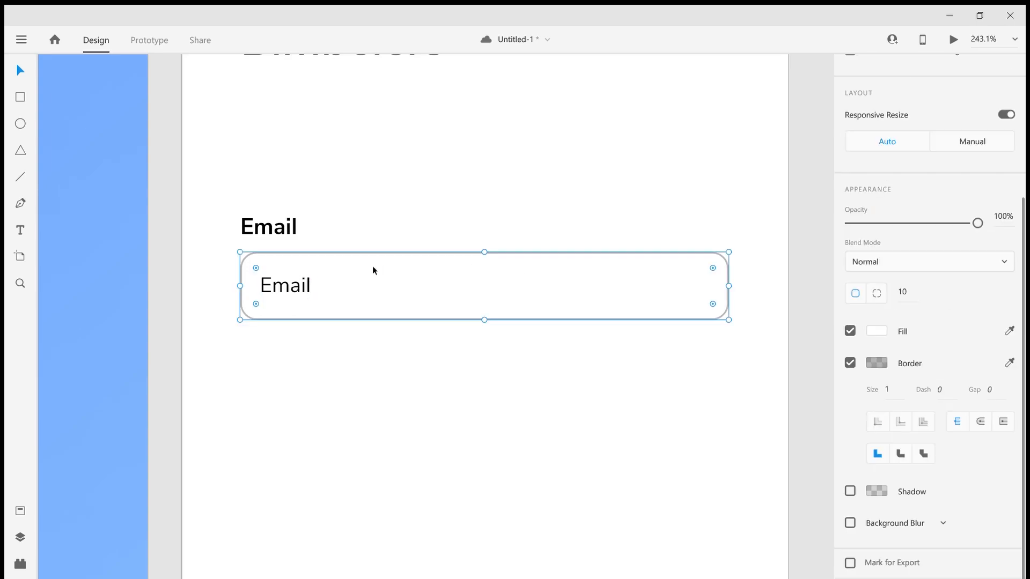
Step: Replace the text inside the field with "ex : " followed by a sample e-mail address as the placeholder
double_click(290, 286)
type("ex : ")
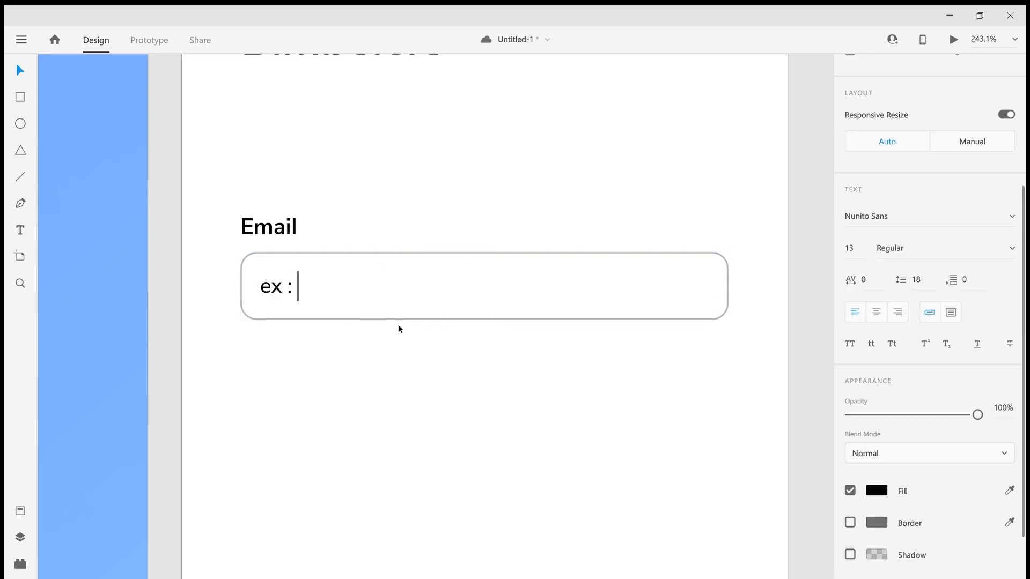
type("mantab@mantab.com")
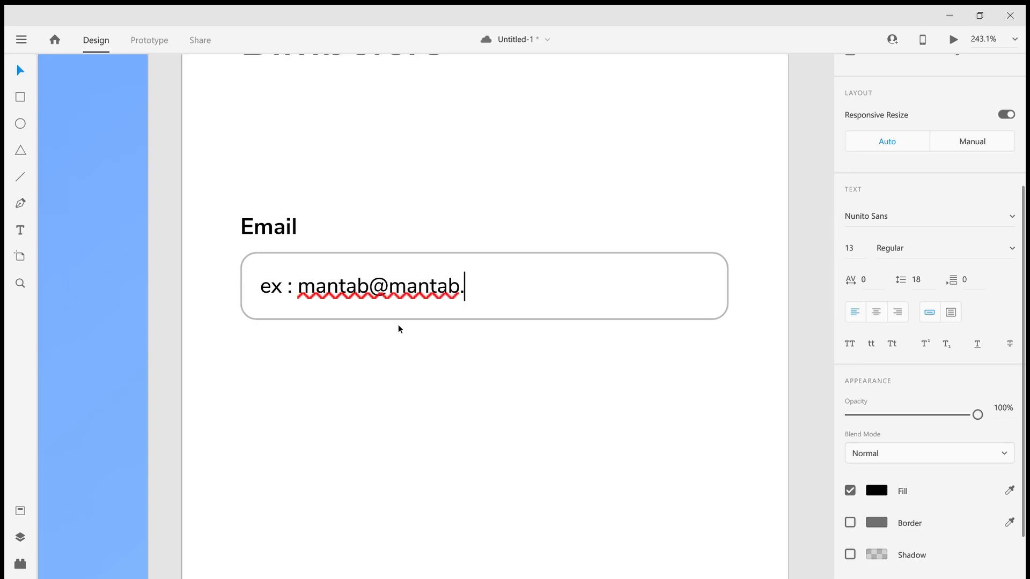
key("Escape")
scroll(910, 417, "down", 2)
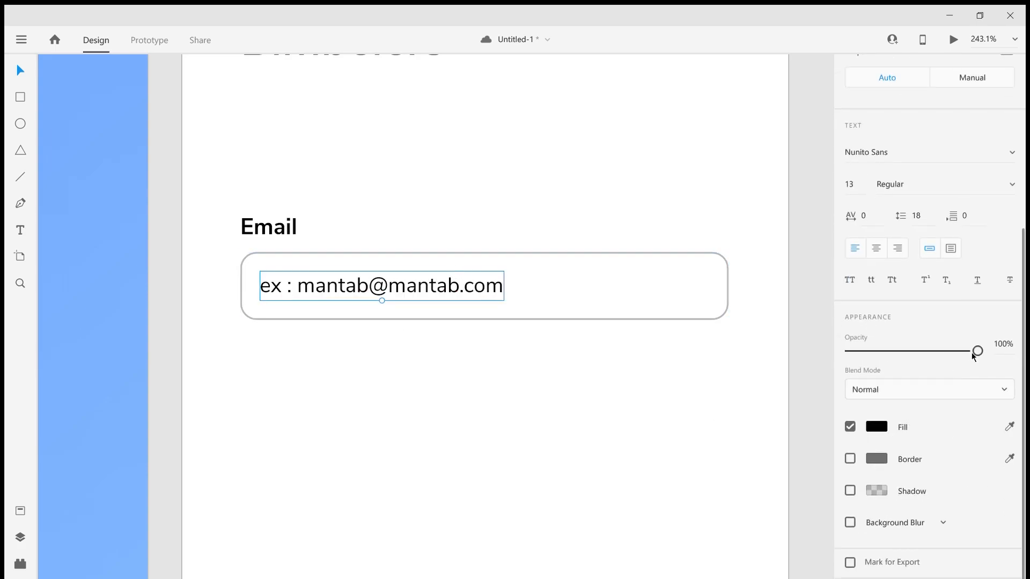
Step: Lower the opacity of the placeholder text inside the Email field so it appears light grey
left_click_drag(977, 351, 881, 351)
left_click(492, 339)
scroll(492, 276, "down", 1)
Step: Change the fill of the "Email" label above the field to dark grey
left_click(324, 240)
scroll(939, 450, "down", 3)
left_click(876, 530)
left_click_drag(684, 487, 676, 480)
left_click(545, 447)
left_click_drag(321, 239, 324, 242)
left_click(424, 247)
Step: Group the "Email" label, the input rectangle and its placeholder text
left_click_drag(268, 218, 646, 368)
left_click_drag(372, 285, 373, 355)
key("ctrl+z")
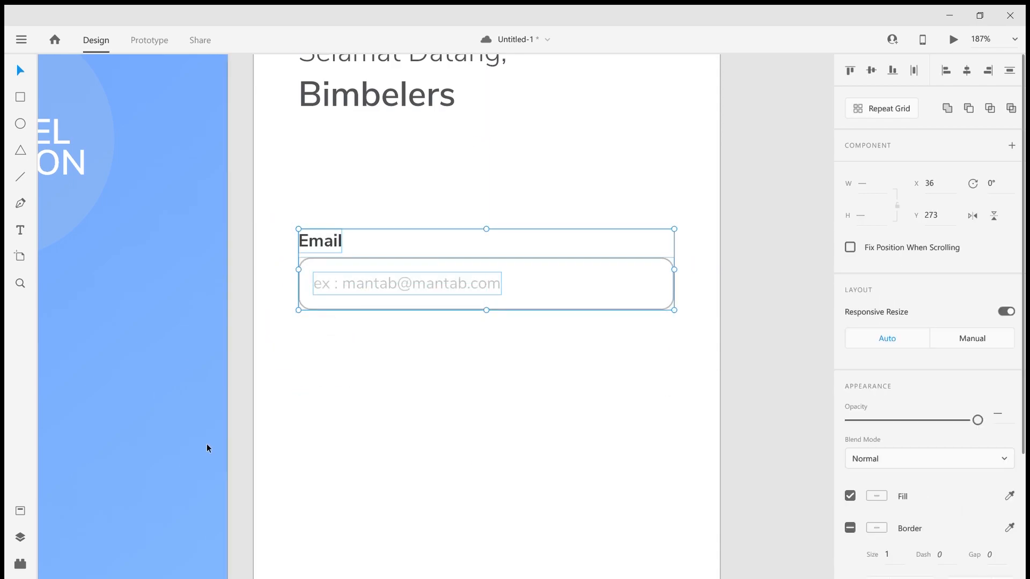
key("ctrl+g")
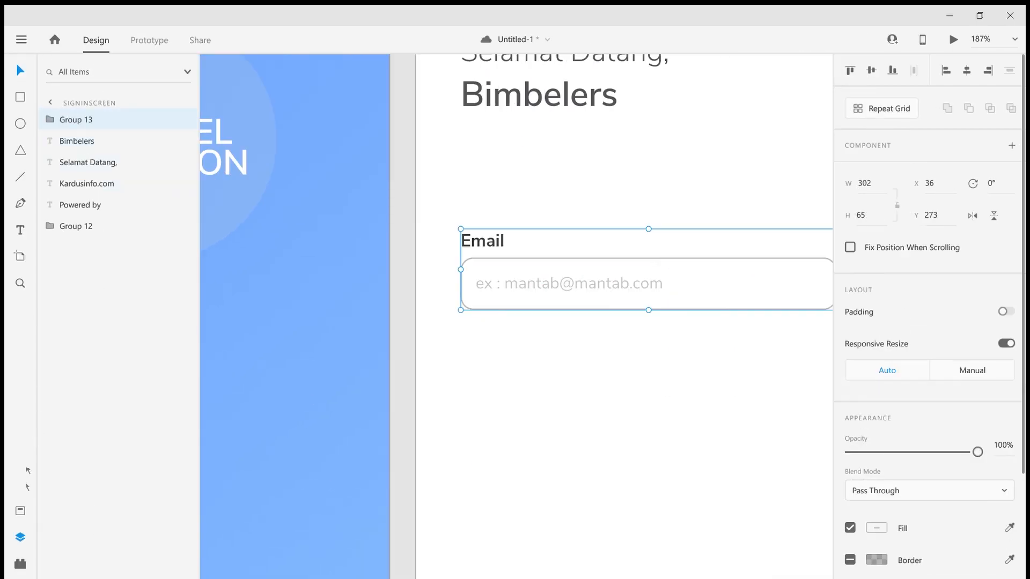
Step: Turn the grouped email field into a component and rename it "TextField"
left_click(22, 510)
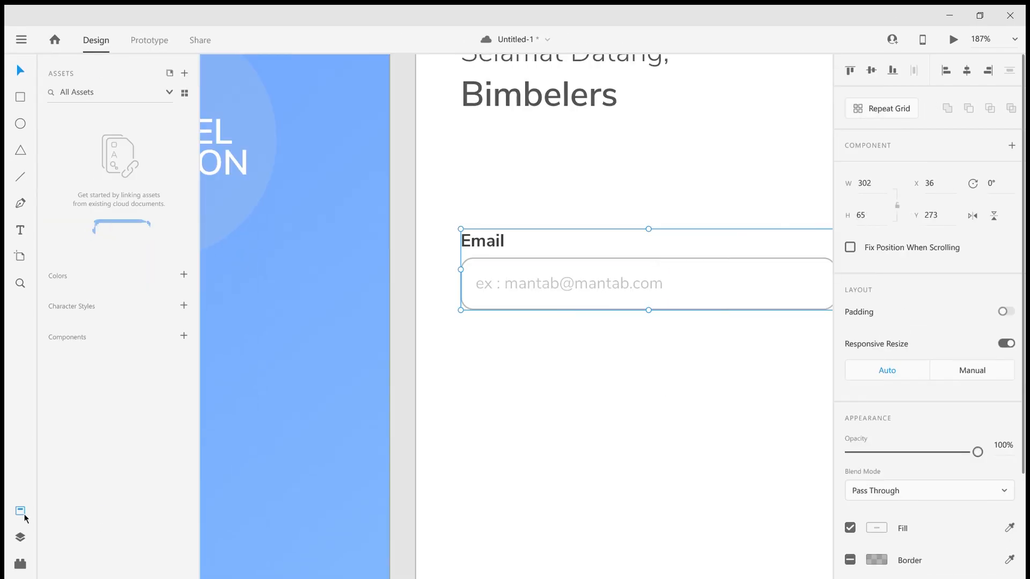
left_click(184, 336)
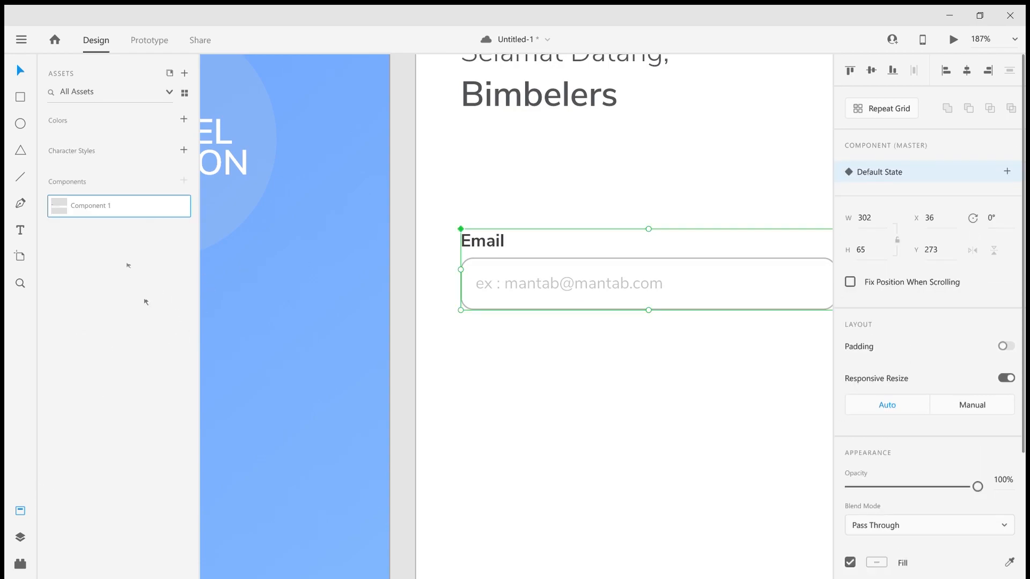
double_click(99, 208)
type("P")
type("ext")
type("Field")
key("Return")
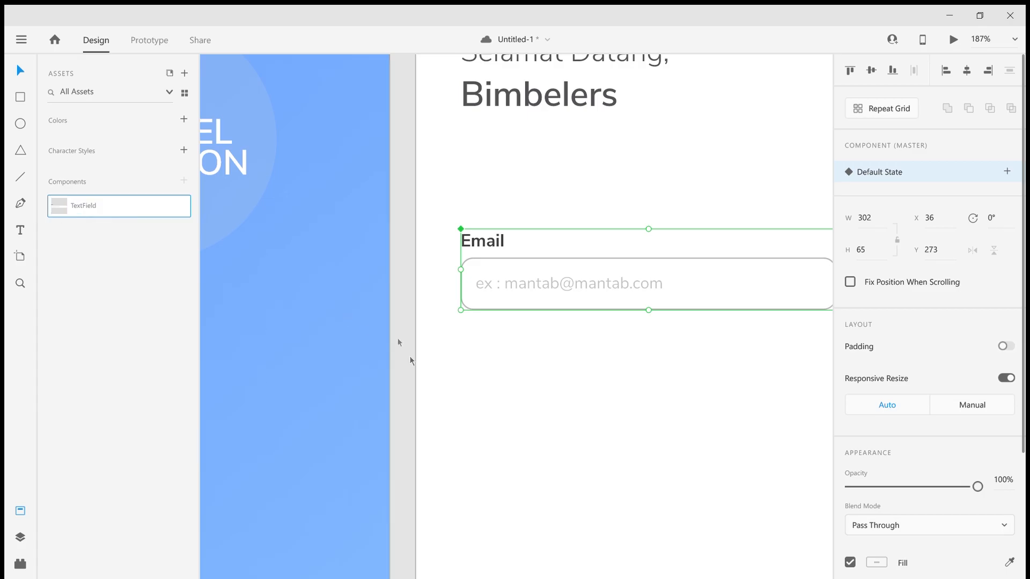
Step: Duplicate the TextField component below the Email field and place the copy at X 37, Y 354
left_click_drag(410, 356, 448, 358)
left_click_drag(564, 386, 328, 312)
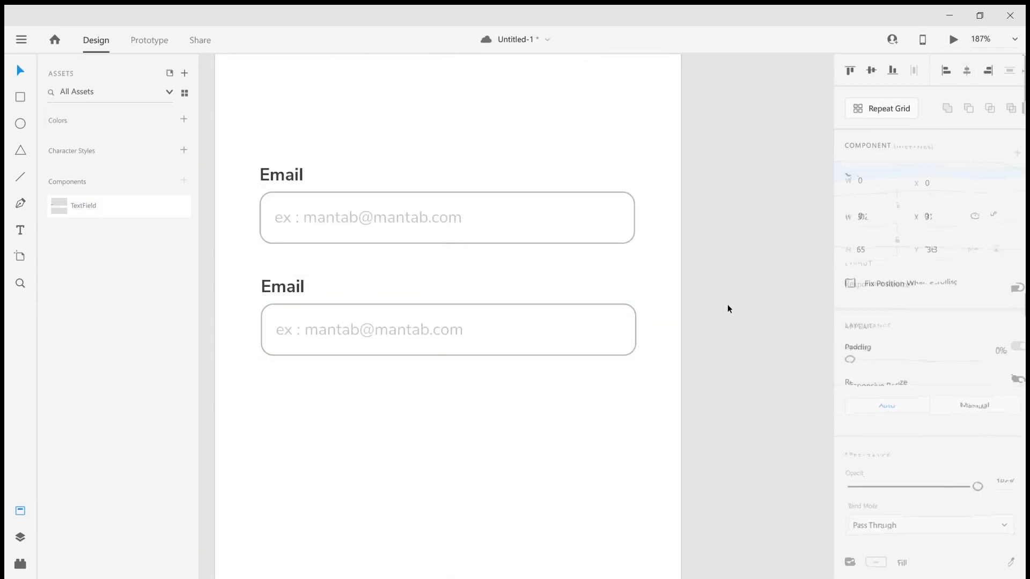
left_click_drag(493, 323, 493, 313)
key("alt")
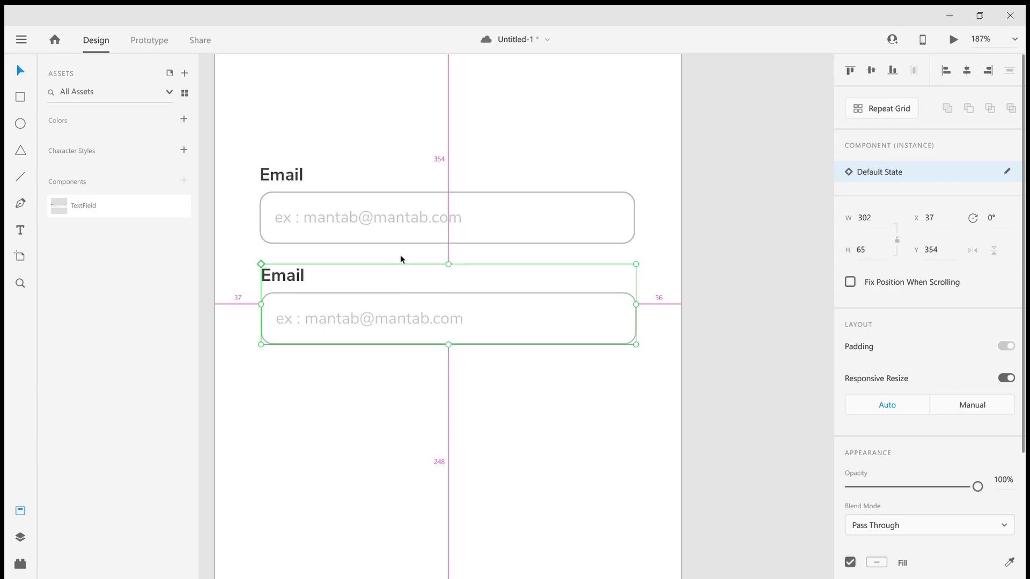
left_click(729, 384)
Step: Change the label of the duplicated text field to "Password"
left_click(288, 268)
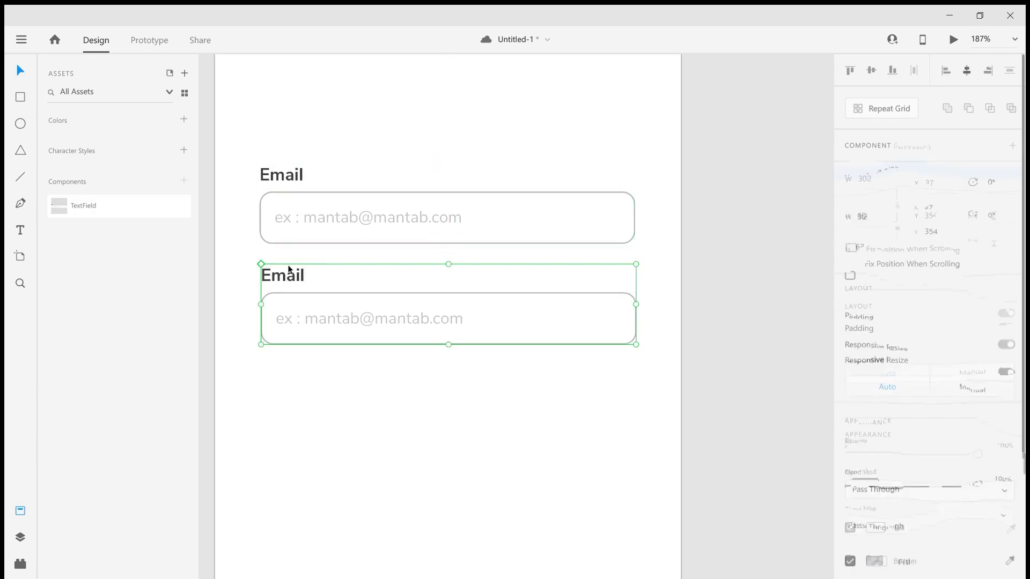
double_click(288, 268)
double_click(288, 274)
key("ctrl+a")
key("BackSpace")
type("Psssword")
Step: Replace the placeholder inside the Password field with "enter your password"
double_click(325, 316)
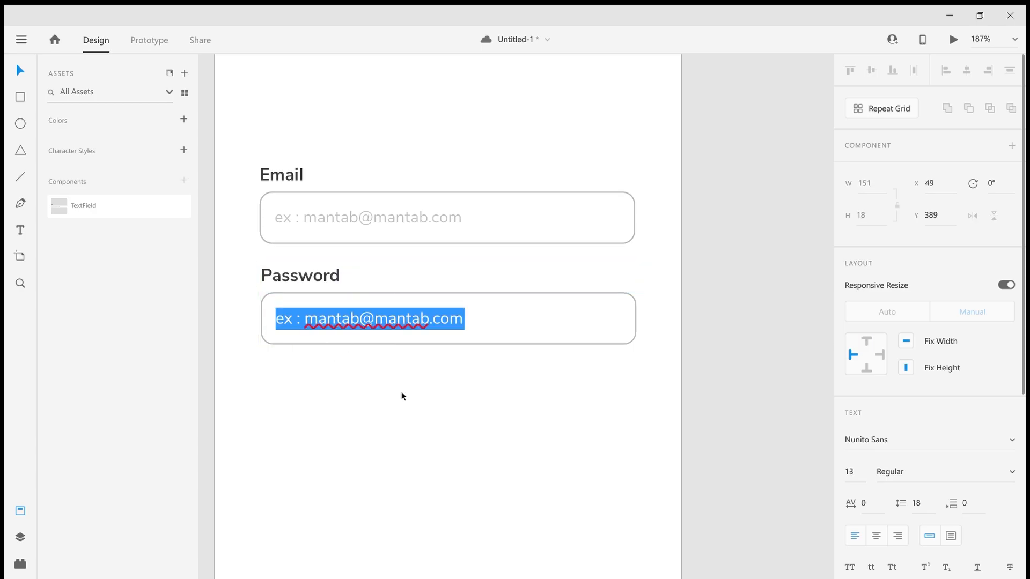
type("please ")
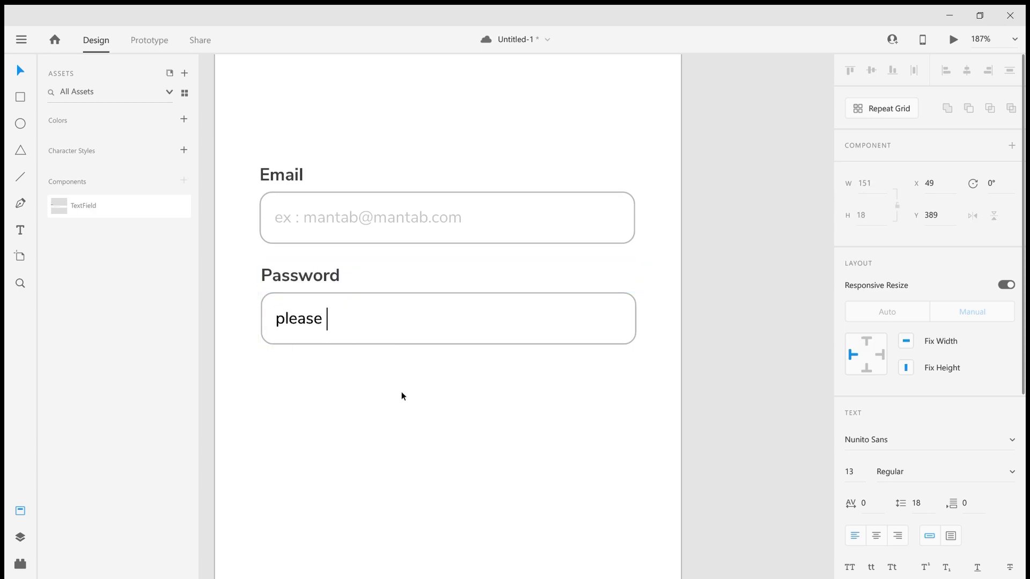
type("enter your password")
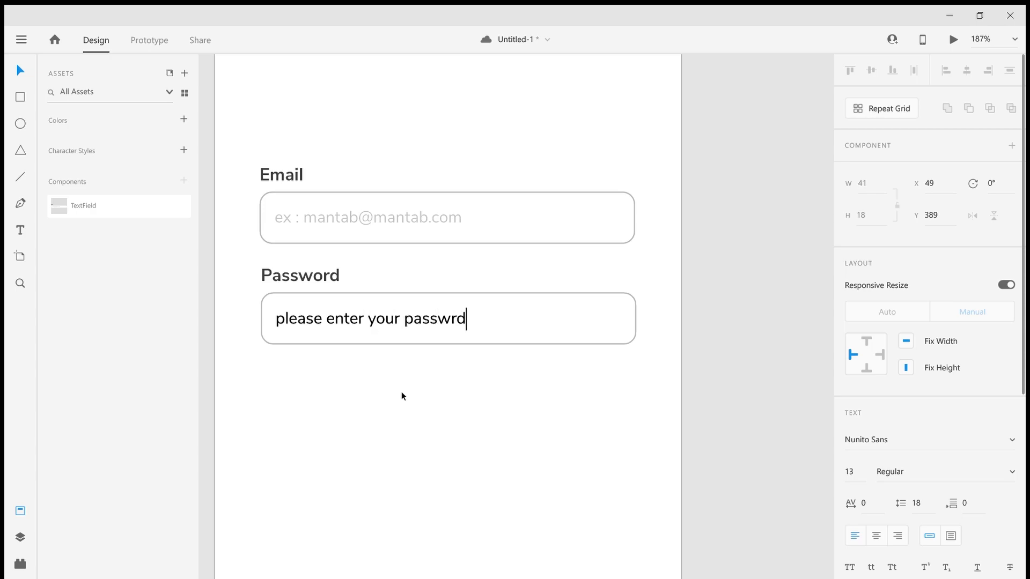
key("Left")
key("Left")
key("Left")
key("Left")
key("Left")
key("Left")
key("Left")
key("Left")
key("Left")
key("Left")
key("Left")
key("Left")
key("Left")
key("Left")
key("Left")
key("Left")
key("Left")
key("Left")
key("Left")
key("shift+Home")
key("BackSpace")
key("Escape")
key("Escape")
scroll(718, 333, "up", 1)
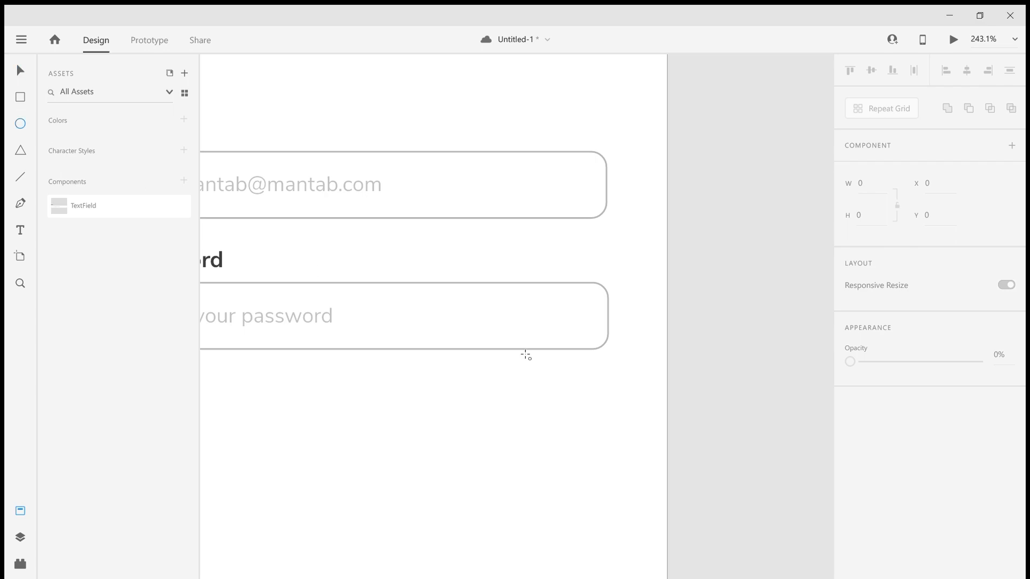
scroll(524, 349, "up", 1)
scroll(535, 353, "up", 3)
left_click(560, 271)
left_click_drag(665, 244, 721, 276)
left_click(710, 272)
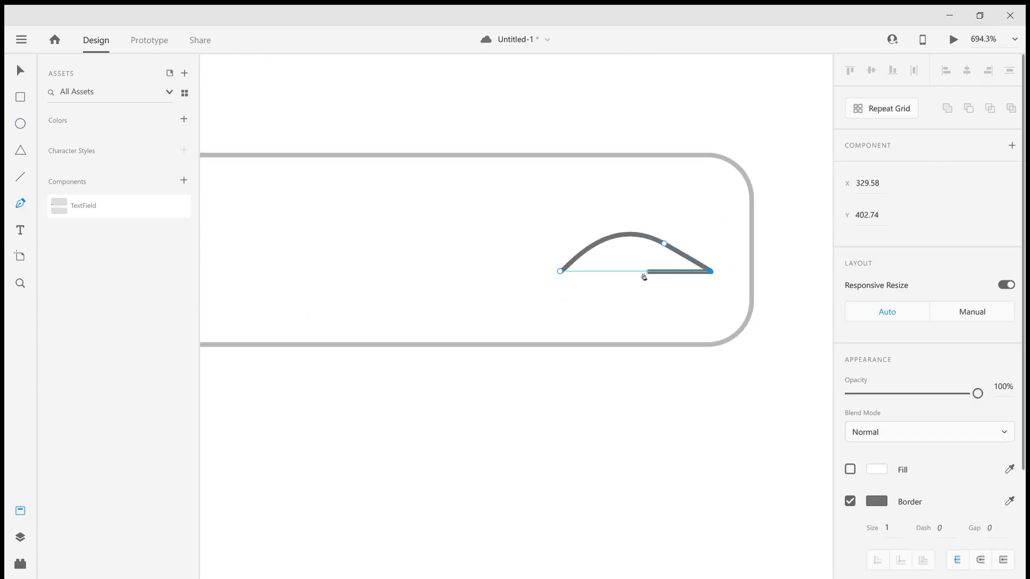
mouse_move(665, 245)
left_mouse_down()
mouse_move(651, 235)
mouse_move(660, 249)
left_mouse_up()
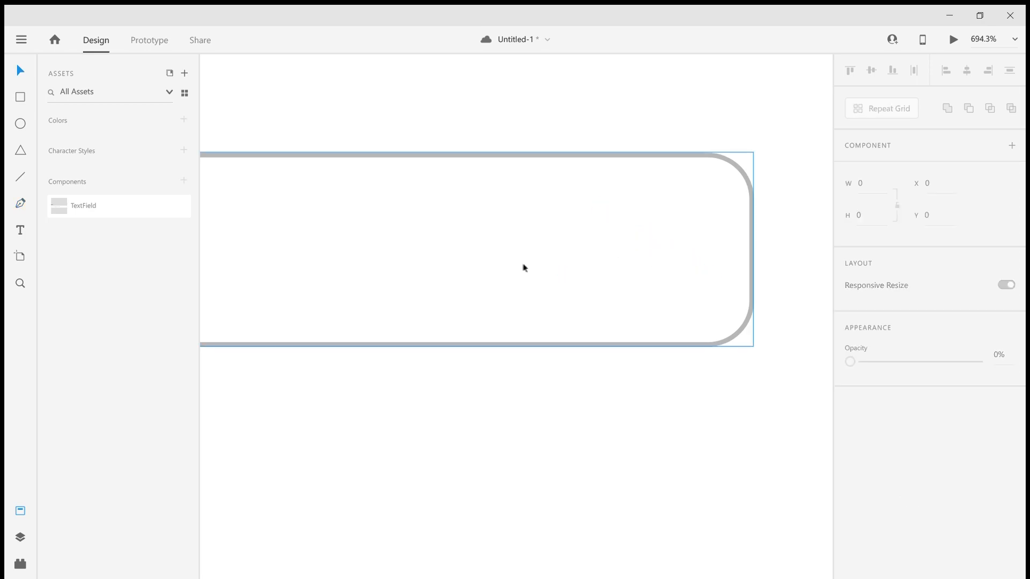
Step: Draw a flat ellipse about 11 high near the right end of the Password field as an eye outline
left_click(20, 151)
left_click(20, 124)
left_click_drag(555, 250, 670, 300)
left_click_drag(668, 276, 711, 257)
key("ctrl+a")
left_click(859, 73)
left_click(866, 71)
left_click(803, 174)
left_click_drag(694, 208, 693, 263)
left_click(777, 237)
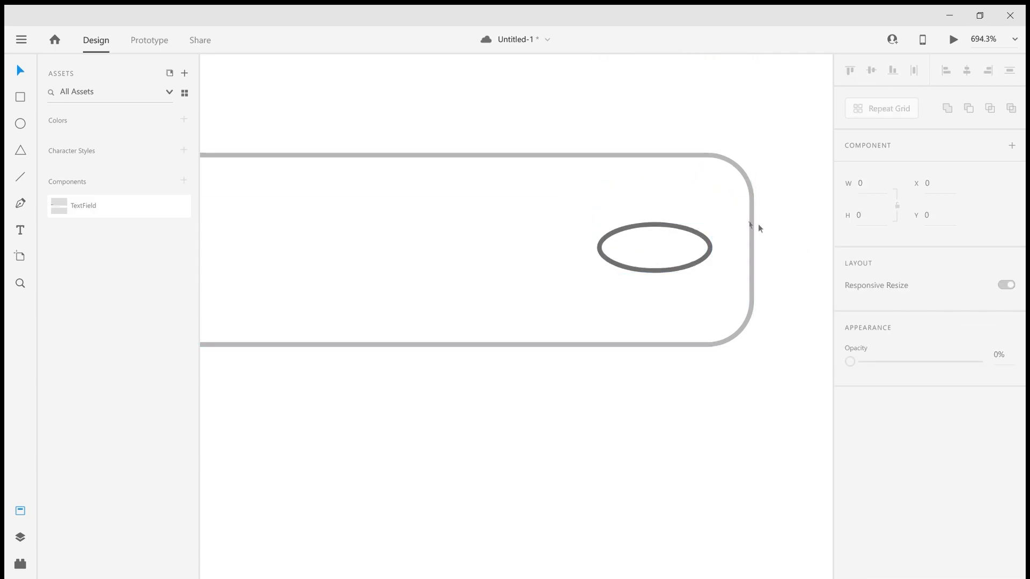
Step: Draw a diagonal line about 24 by 22 across the eye ellipse
scroll(696, 223, "up", 2)
key("l")
left_click_drag(714, 189, 570, 333)
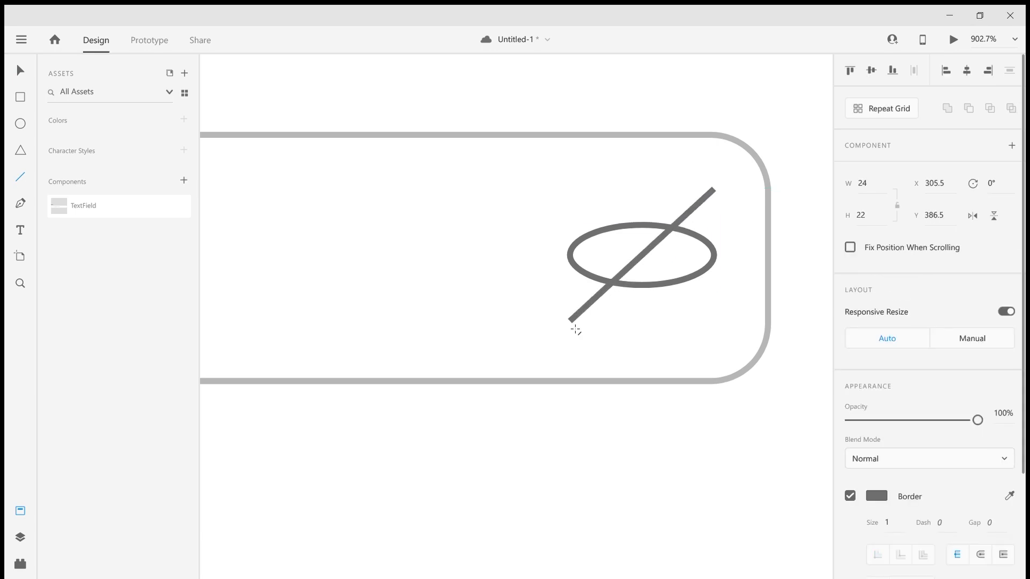
Step: Draw an 11 by 11 circle centred in the eye ellipse, with no border and fill #515355
mouse_move(621, 224)
left_mouse_down()
mouse_move(680, 281)
mouse_move(666, 259)
left_mouse_up()
left_click(16, 70)
left_click_drag(670, 228, 675, 222)
left_click(851, 528)
left_click(876, 497)
left_click(711, 557)
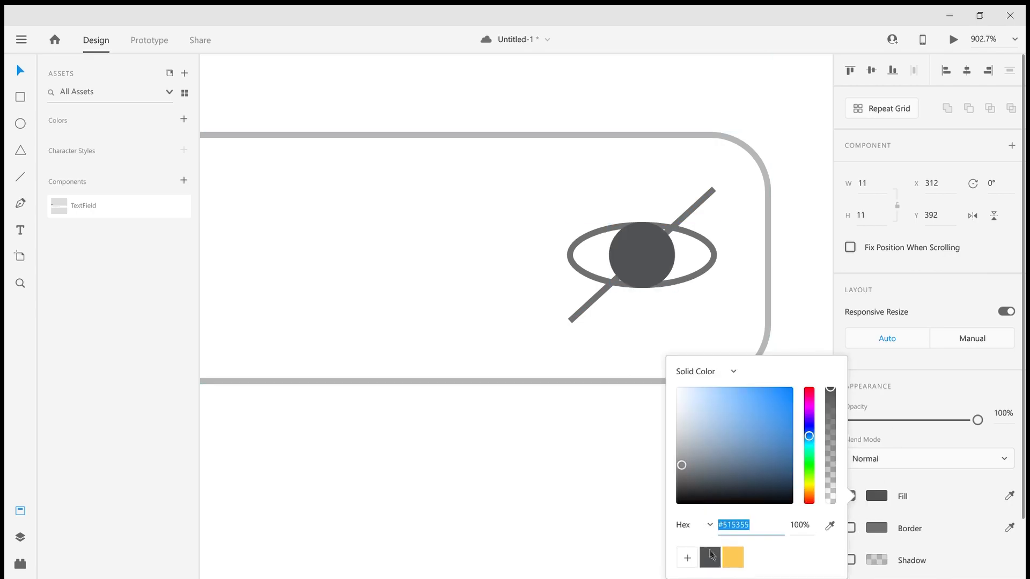
Step: Bring the diagonal line to the front and recolour the ellipse and line borders to the pupil's dark grey #515355
left_click(699, 200)
key("ctrl+shift+bracketright")
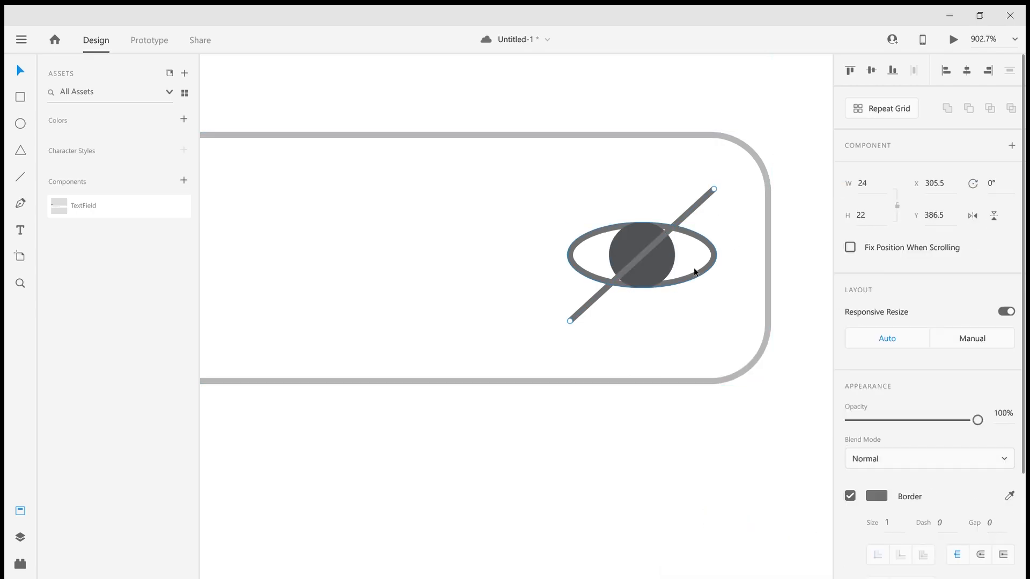
left_click(696, 273)
left_click(1010, 528)
left_click(659, 265)
left_click(784, 264)
double_click(689, 214)
left_click(877, 497)
left_click(710, 557)
left_click(743, 323)
scroll(743, 322, "down", 4)
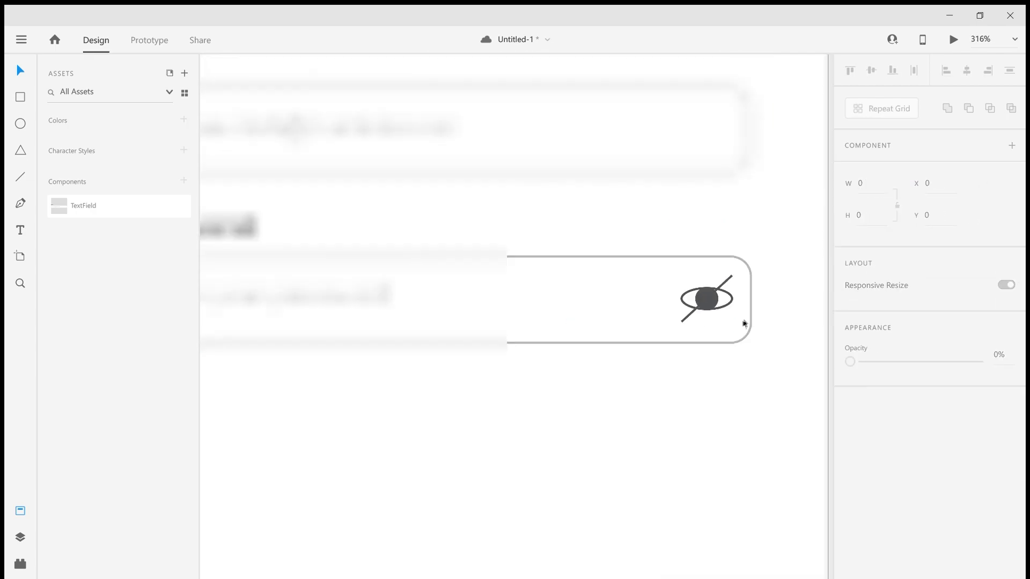
Step: Scale the eye ellipse and its pupil circle down together to a height of about 8
scroll(746, 310, "up", 5)
left_click(649, 276)
left_click(639, 256)
left_click(584, 251, "shift")
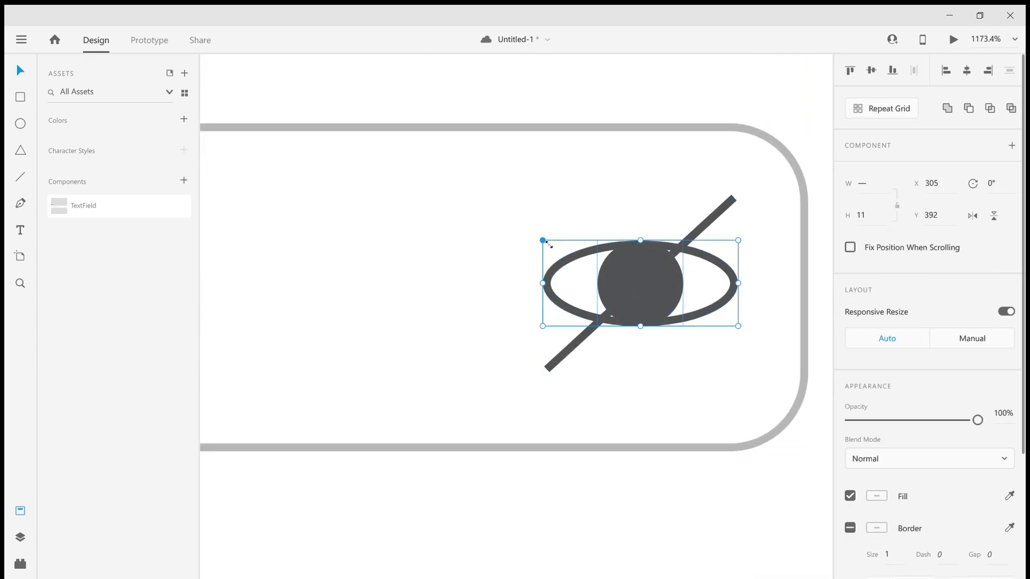
left_click_drag(545, 240, 591, 270)
left_click_drag(689, 241, 713, 260)
Step: Shorten the diagonal line through the eye at both ends to about 15 by 15
left_click_drag(757, 214, 687, 271)
key("ctrl+z")
left_click_drag(624, 335, 653, 310)
double_click(613, 340)
scroll(744, 380, "down", 3)
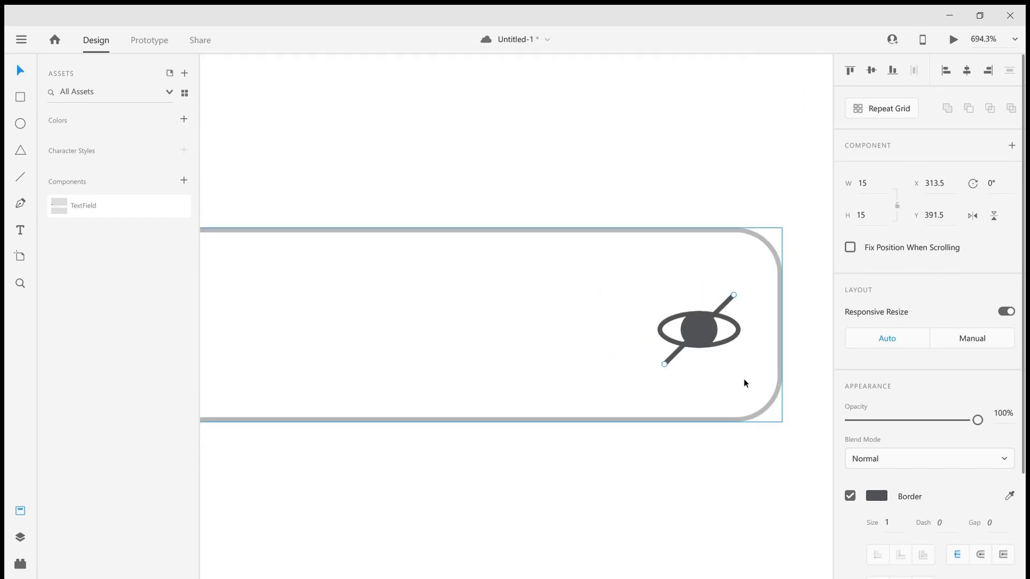
scroll(744, 380, "up", 5)
left_click_drag(641, 266, 672, 370)
key("ctrl+z")
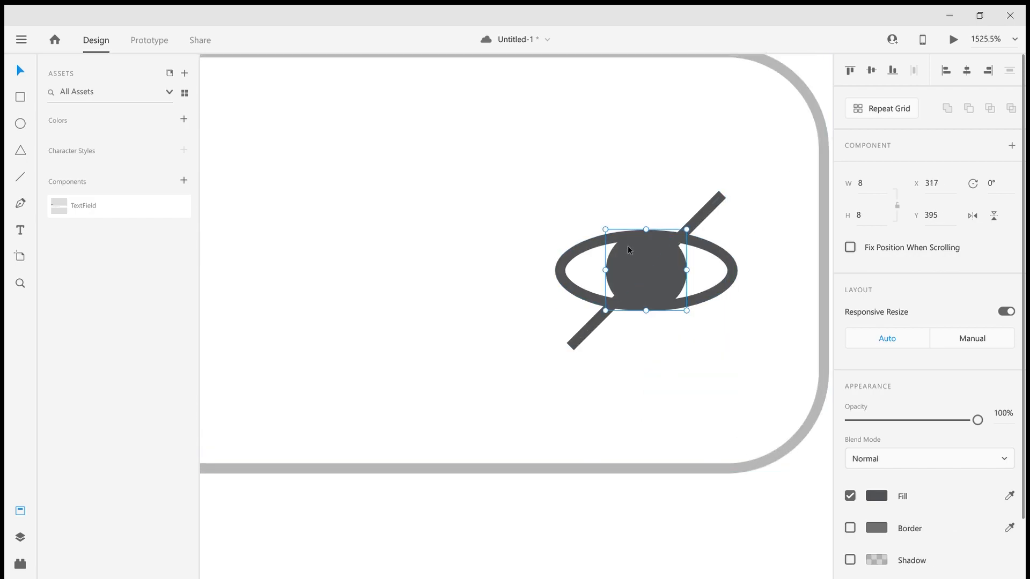
Step: Draw an ellipse about 16 by 3 over the eye's upper half as an eyelid, without border and filled #515355
double_click(591, 247)
left_click(542, 245)
left_click_drag(570, 236, 727, 270)
key("v")
left_click_drag(576, 254, 565, 255)
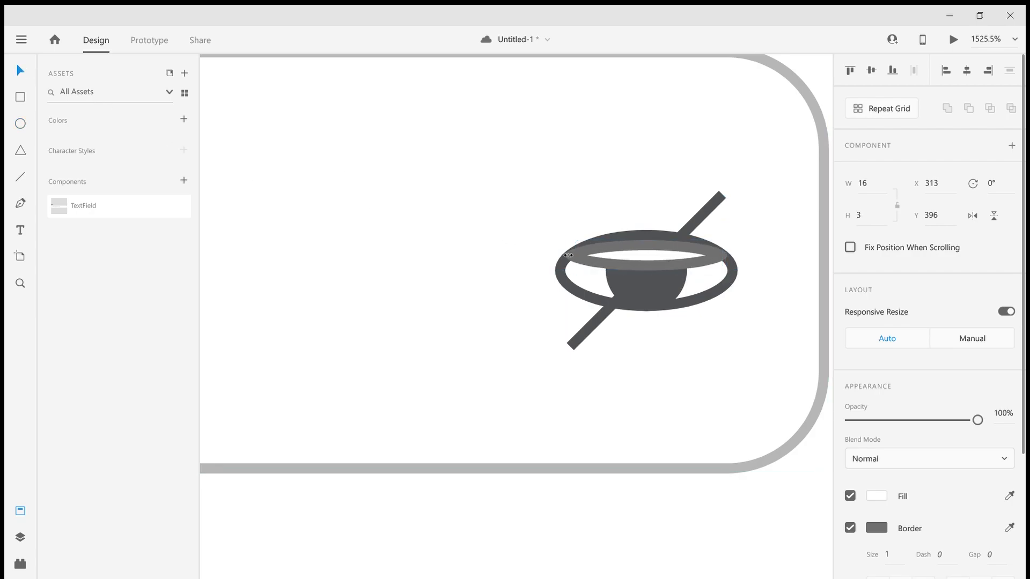
left_click(850, 528)
left_click(868, 497)
left_click(717, 558)
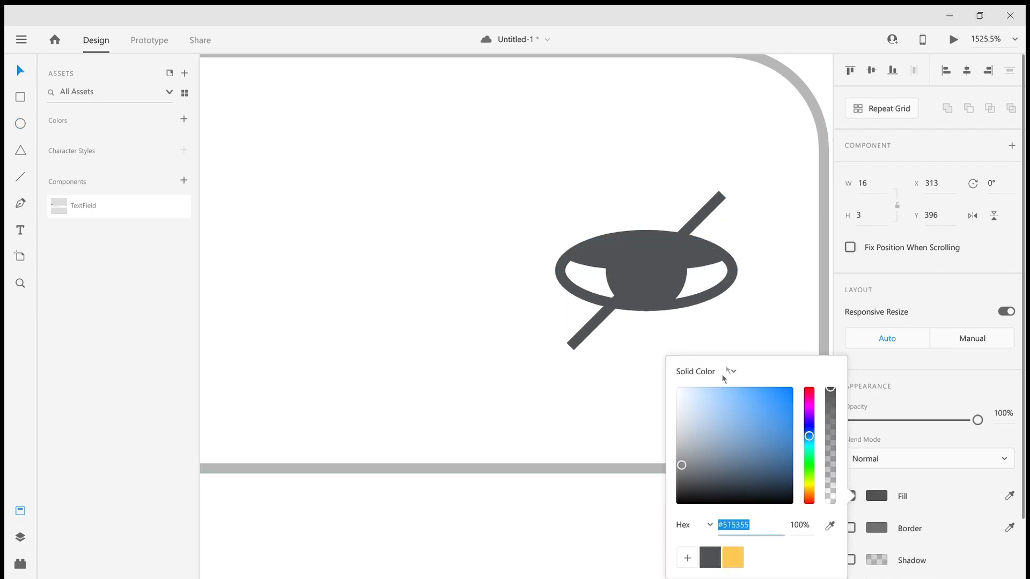
left_click(653, 265)
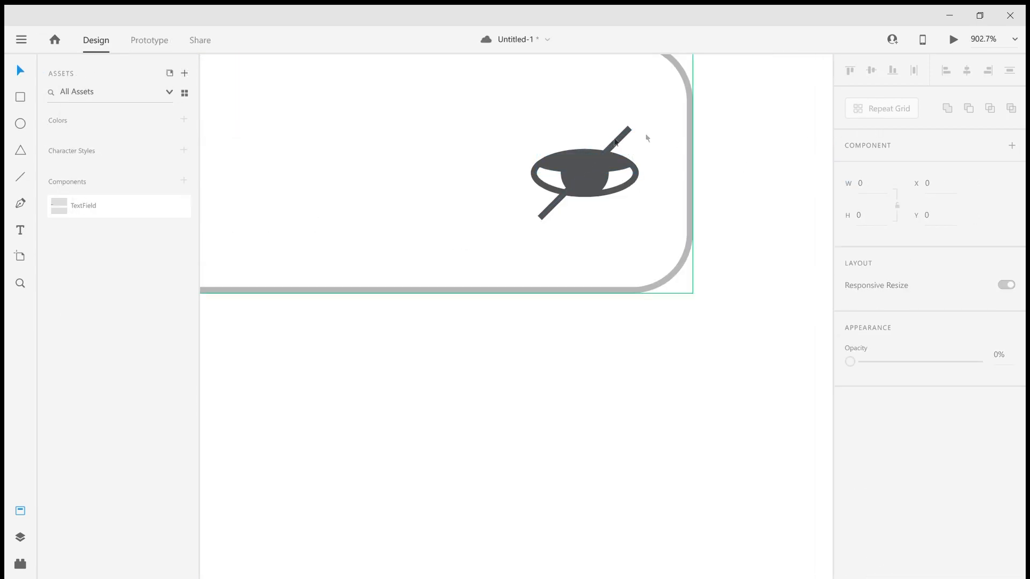
Step: Delete the pupil circle and the eyelid ellipse from the eye icon
left_click(585, 167)
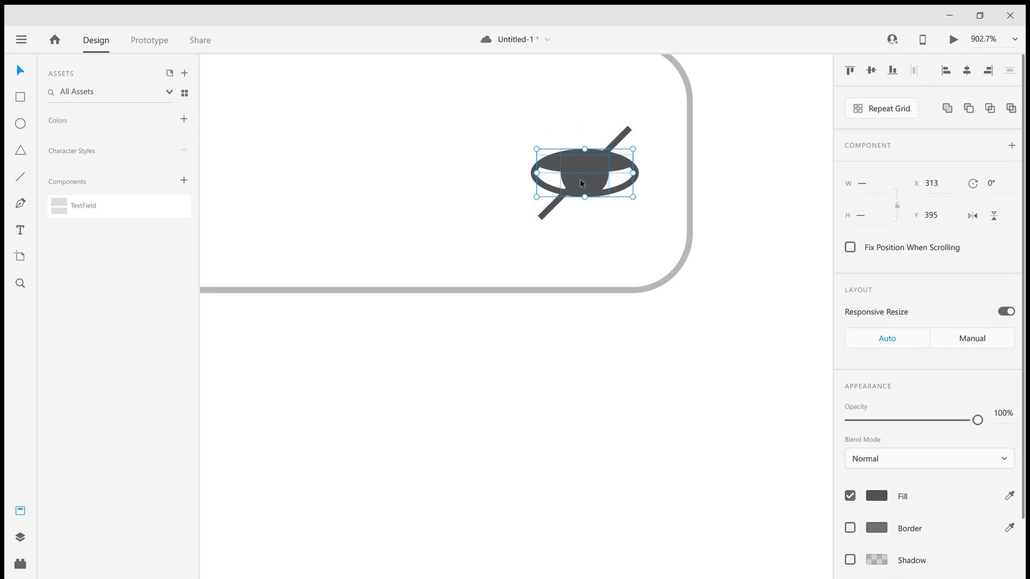
key("Delete")
left_click(590, 181)
left_click(783, 169)
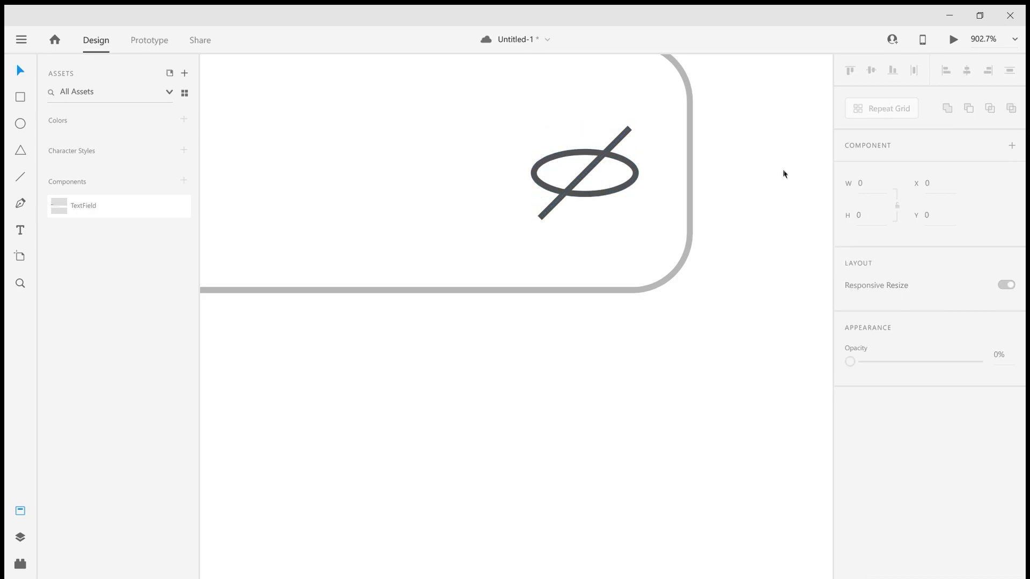
Step: Draw a short curved eyelash with the Pen tool just above the upper left of the eye ellipse
scroll(707, 198, "down", 6)
scroll(615, 246, "down", 2)
scroll(712, 232, "up", 3)
scroll(523, 240, "down", 2)
scroll(620, 225, "up", 8)
left_click(556, 204)
left_click(21, 203)
left_click(491, 181)
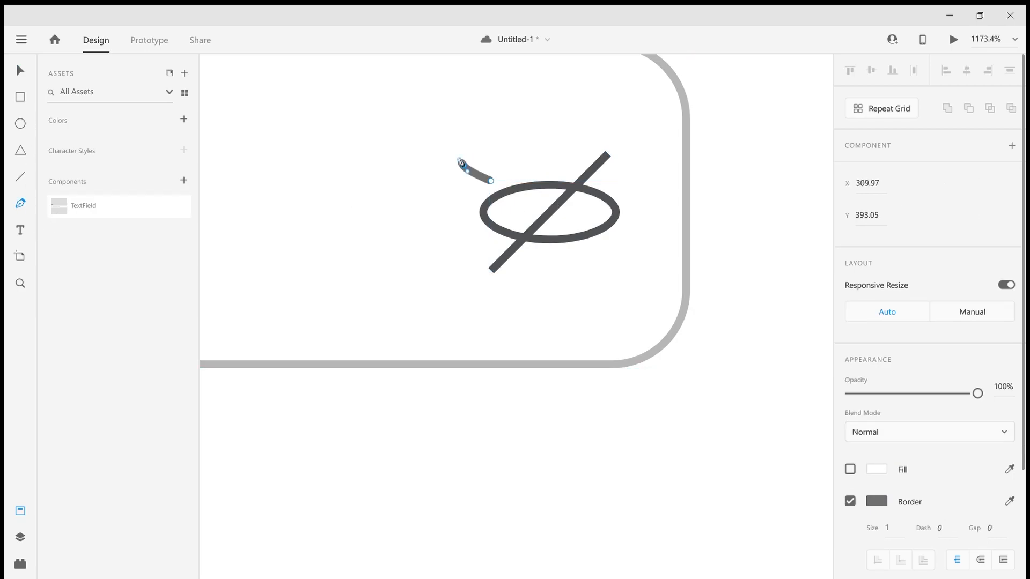
left_click(20, 73)
left_click(436, 135)
Step: Duplicate the eyelash three times along the top of the eye ellipse and rotate the copies, the last one to 39°
mouse_move(469, 174)
left_mouse_down("alt")
mouse_move(559, 166)
mouse_move(491, 173)
mouse_move(547, 150)
mouse_move(561, 172)
mouse_move(554, 166)
mouse_move(584, 172)
mouse_move(592, 152)
left_mouse_up("alt")
double_click(517, 160)
left_click(548, 163)
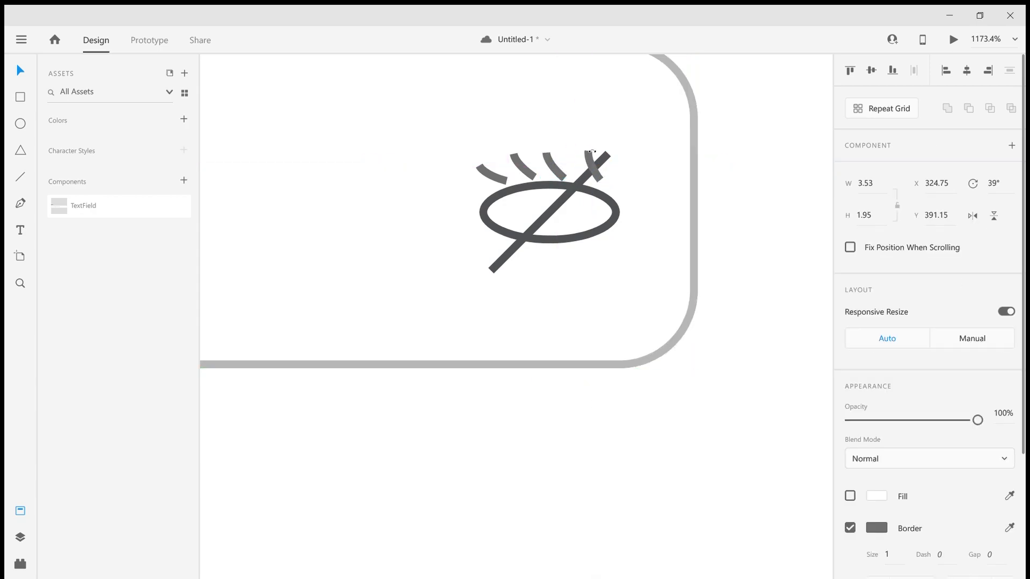
left_click(595, 169)
left_click(599, 171)
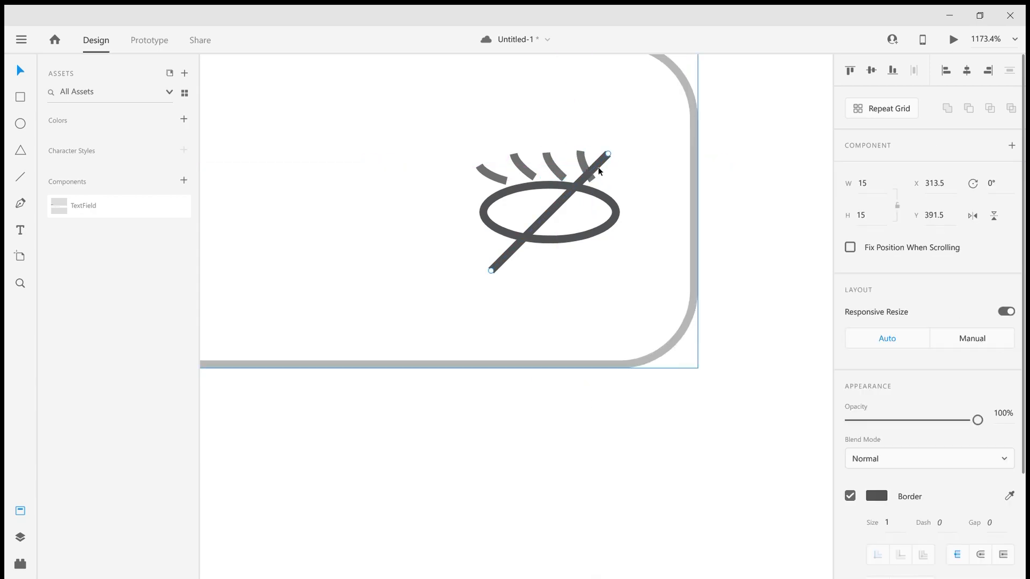
Step: Change the border colour of all four eyelashes to the eye's dark grey
left_click(583, 163)
left_click(554, 167, "shift")
left_click(523, 168, "shift")
left_click(493, 175, "shift")
left_click(853, 529)
left_click(851, 528)
left_click(877, 527)
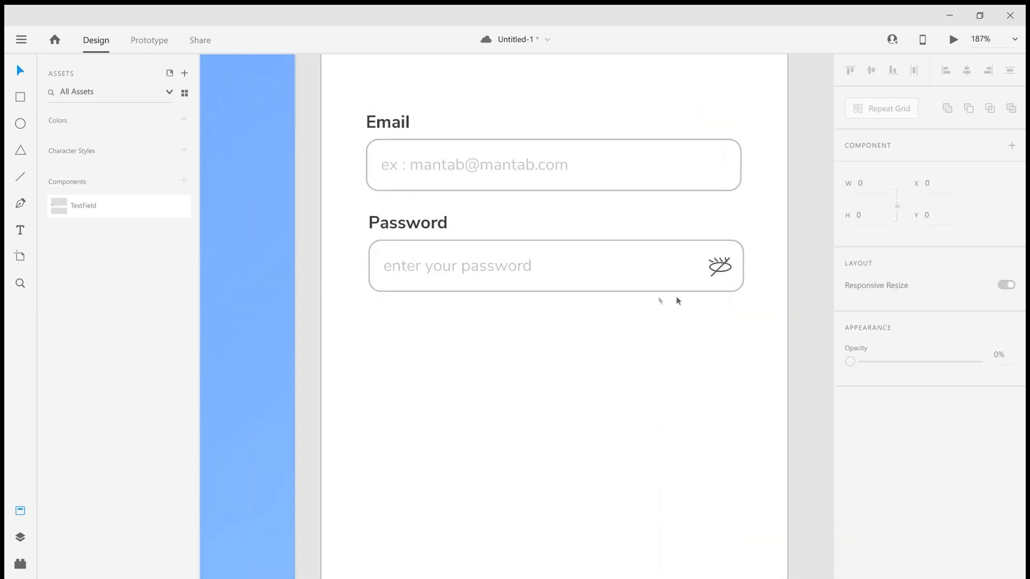
scroll(528, 304, "down", 3)
Step: Draw a rectangle about 295 by 46 below the Password field at about X 43, Y 455
left_click(580, 298)
scroll(580, 298, "up", 2)
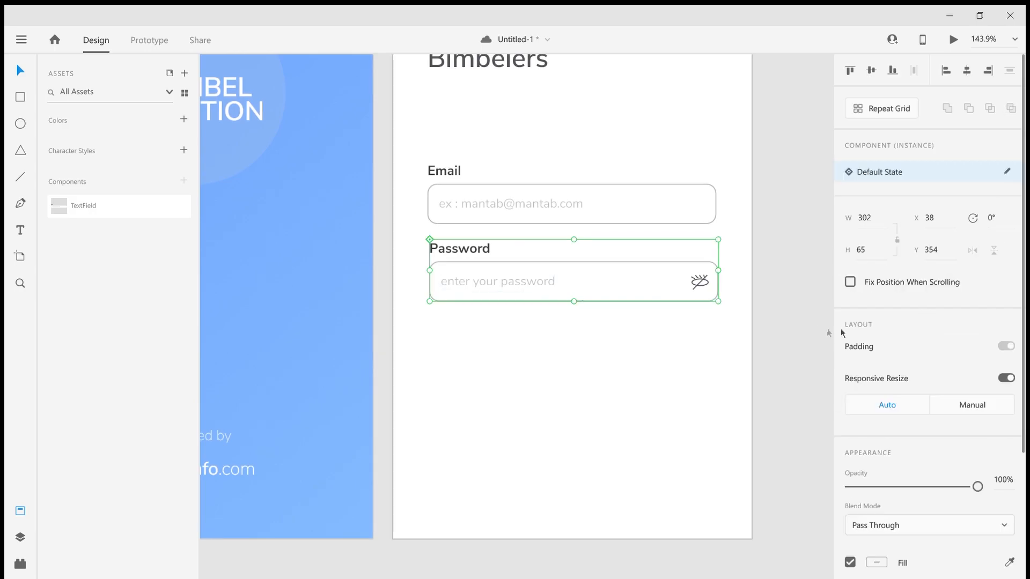
key("Escape")
scroll(794, 322, "down", 1)
key("r")
mouse_move(435, 320)
left_mouse_down()
mouse_move(719, 372)
mouse_move(716, 364)
left_mouse_up()
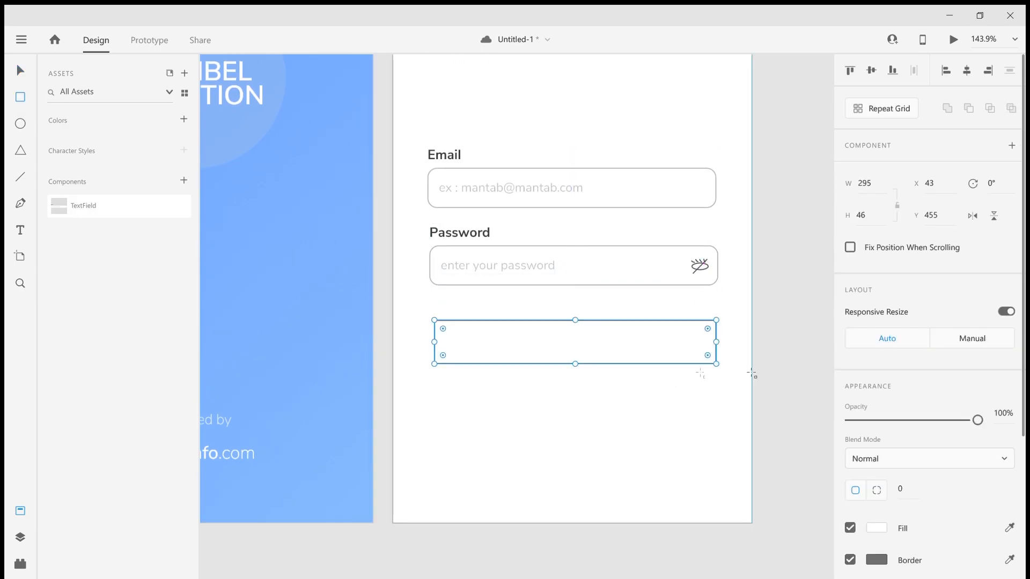
Step: Set the new rectangle's corner radius to 100 and narrow it from its left side to about 124 wide
left_click(19, 71)
type("100")
key("Return")
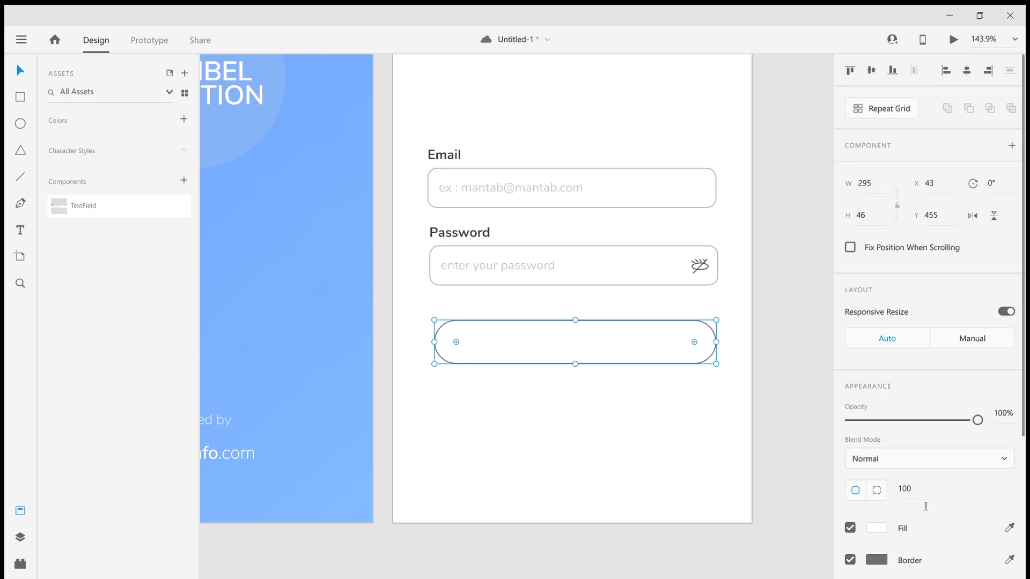
left_click_drag(434, 341, 603, 373)
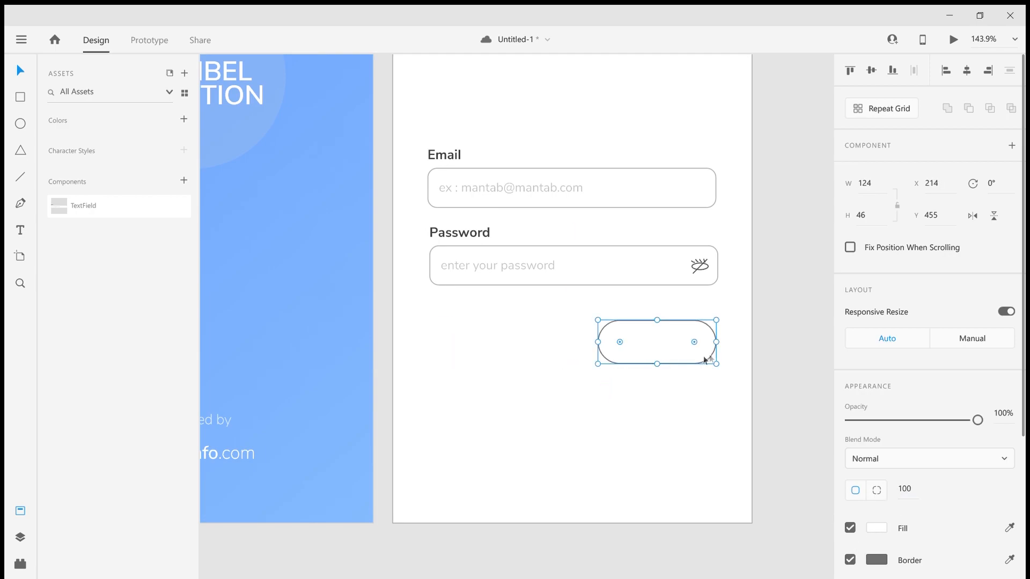
Step: Move the rounded rectangle down to Y 542, remove its border and fill it with the saved yellow
left_click(677, 398)
left_click_drag(691, 354, 693, 433)
left_click(851, 560)
left_click(877, 528)
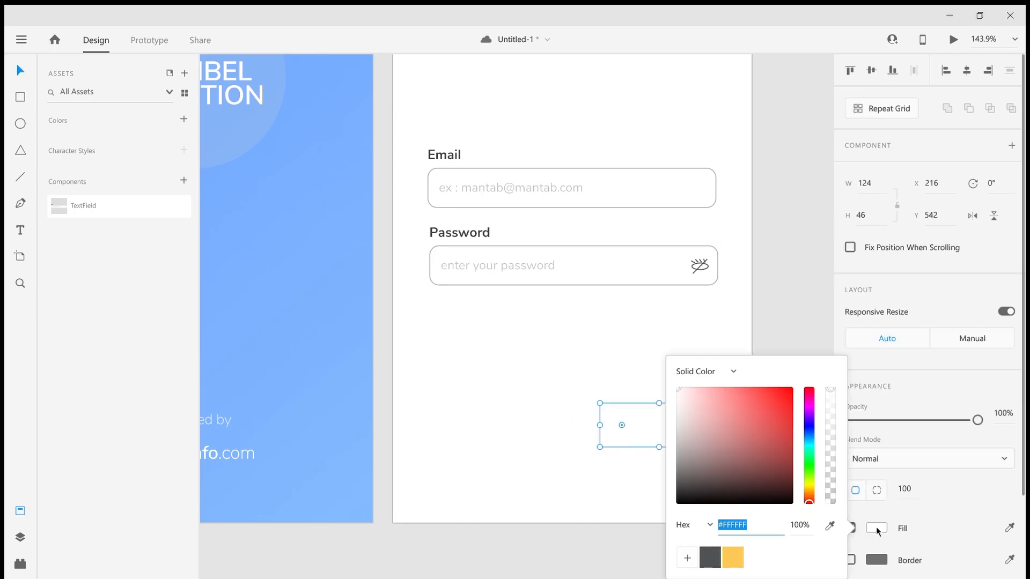
left_click(730, 555)
Step: Turn on a drop shadow for the yellow button shape, without background blur, and colour the shadow with the saved yellow
scroll(946, 480, "down", 3)
left_click(850, 524)
scroll(891, 507, "down", 3)
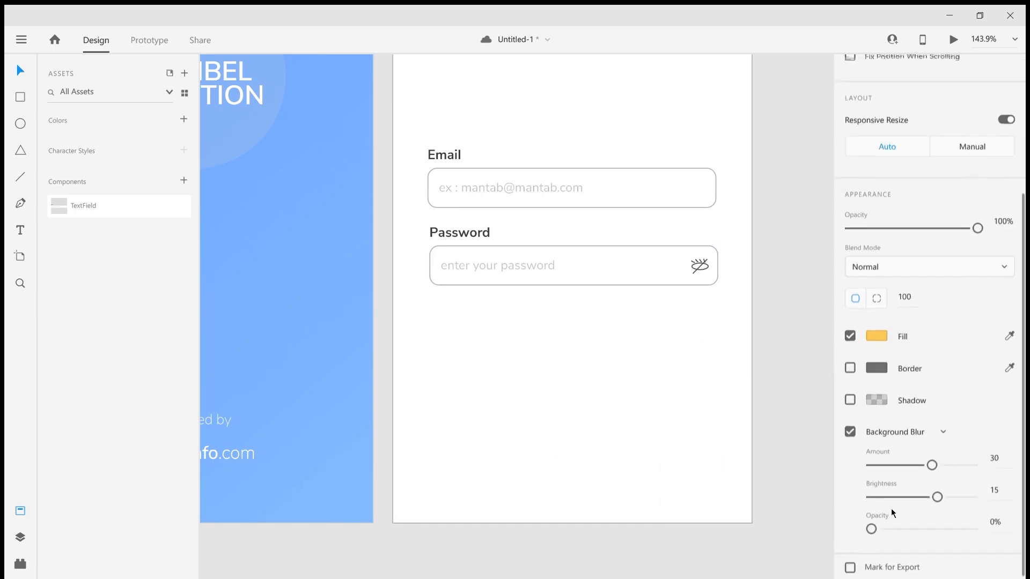
left_click(851, 427)
left_click(850, 492)
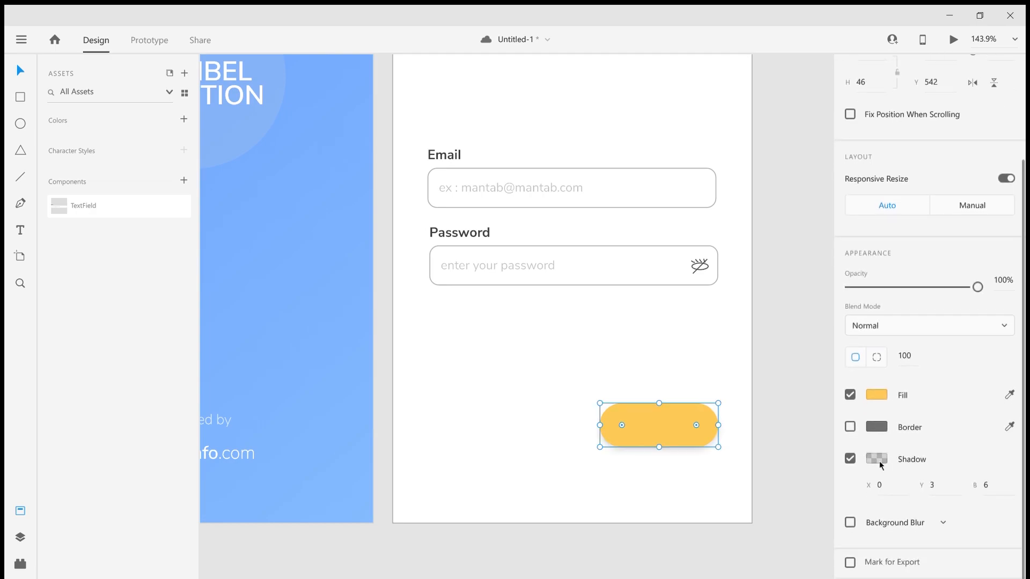
left_click(877, 459)
left_click(734, 537)
Step: Try a shadow offset of 15 in both X and Y on the yellow button shape
left_click(956, 448)
type("15")
left_click(943, 490)
type("15")
key("Return")
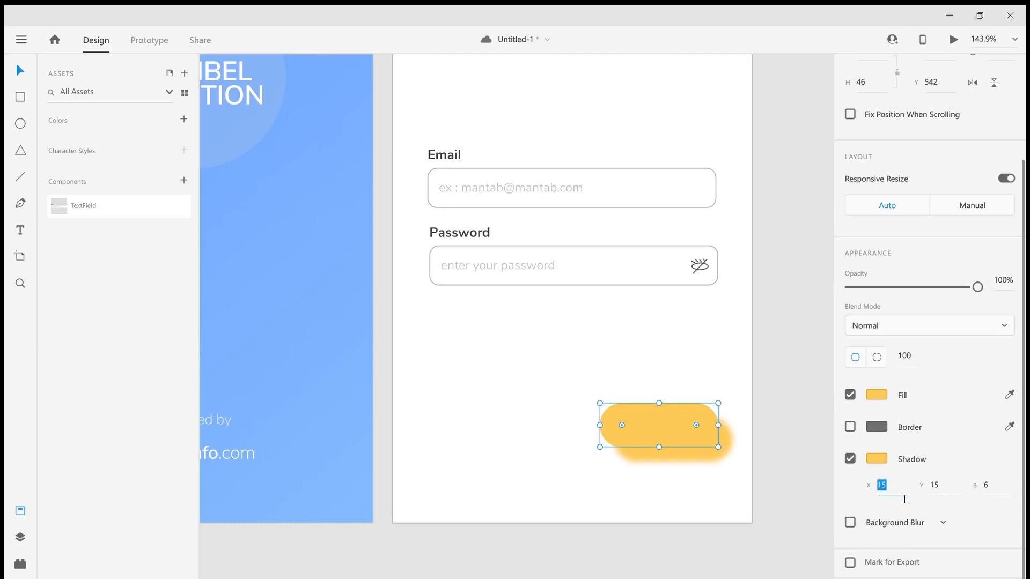
Step: Set the button's shadow to X 5, Y 5 and blur 10, and lower the shadow colour's opacity to 63%
type("5")
key("Tab")
type("5")
key("Tab")
key("shift+Tab")
left_click(870, 462)
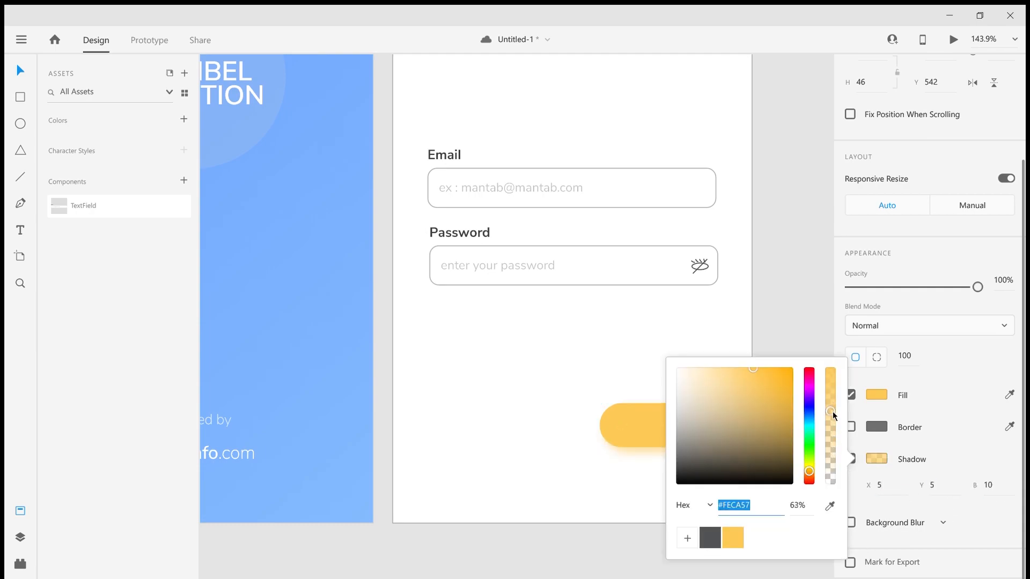
left_click(806, 306)
Step: Add the text "Sign In" and place it in the middle of the yellow button
scroll(794, 345, "down", 2)
scroll(811, 357, "up", 4)
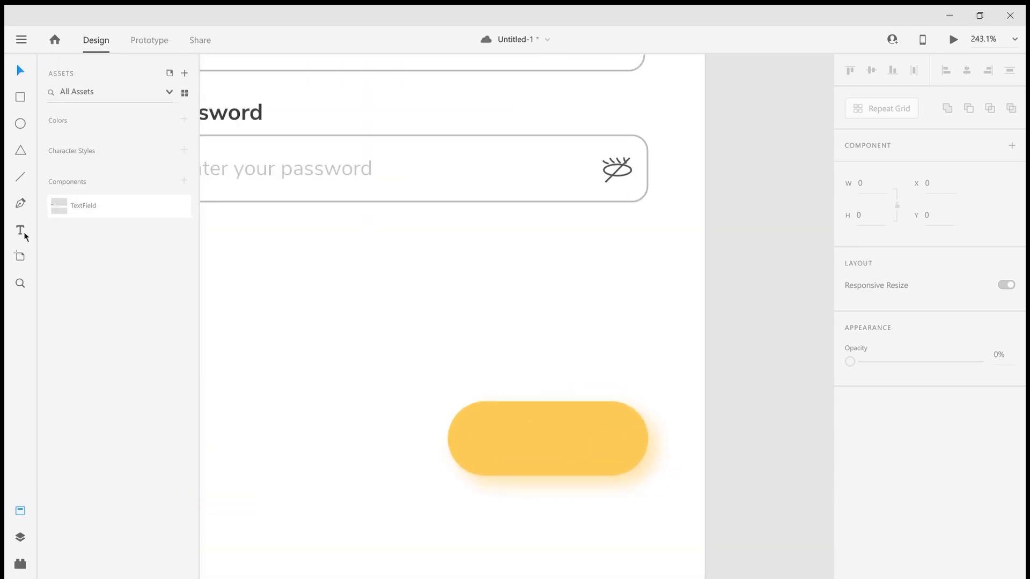
left_click(25, 234)
left_click(507, 424)
type("Sign IN")
key("BackSpace")
type("n")
key("Escape")
left_click_drag(554, 424, 561, 447)
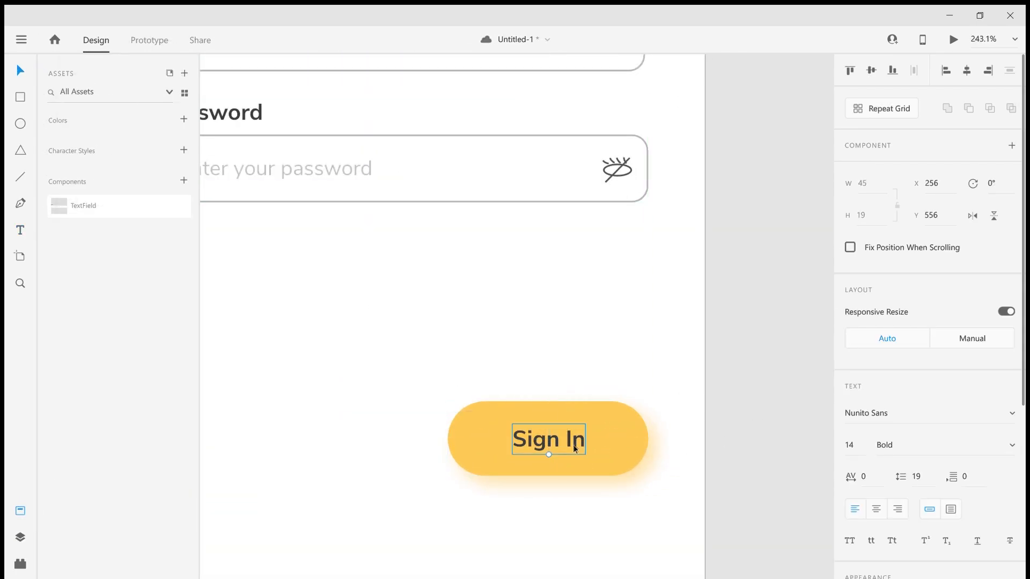
Step: Set the "Sign In" label's font size to 13 and centre it again on the button
left_click(574, 417)
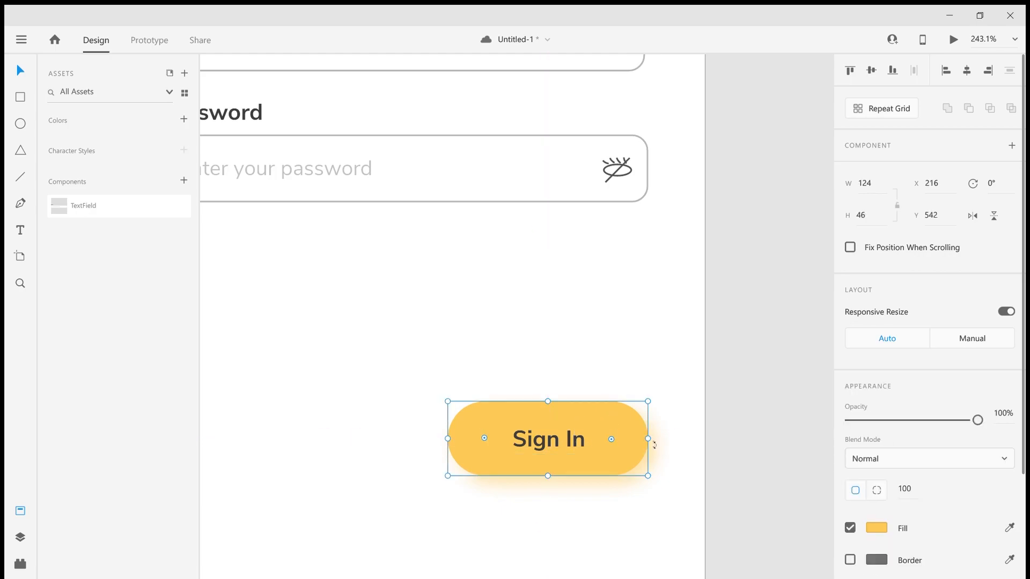
left_click(570, 447)
type("3")
left_click(783, 425)
left_click_drag(556, 446, 578, 440)
left_click(705, 407)
left_click(690, 387)
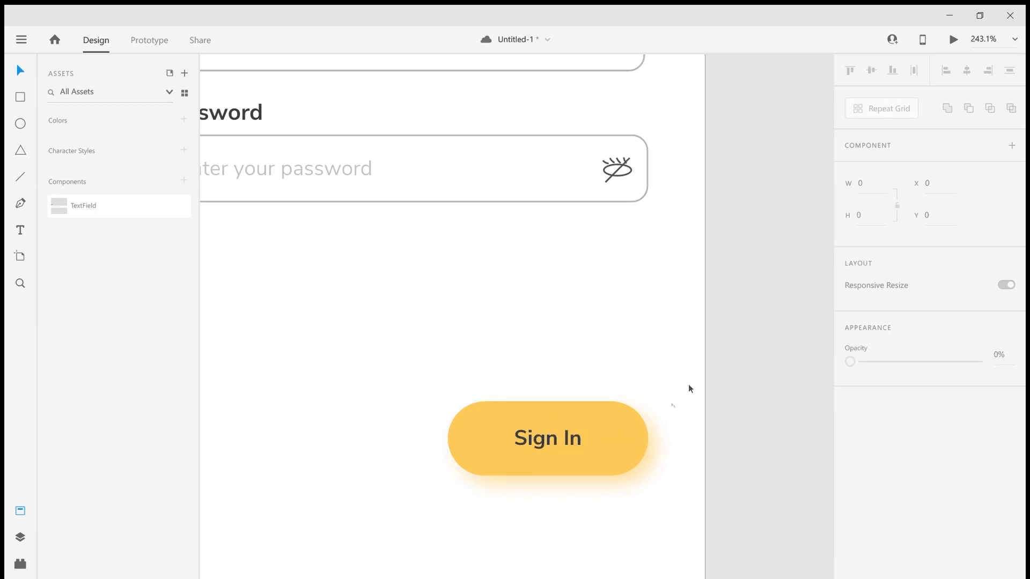
left_click(565, 433)
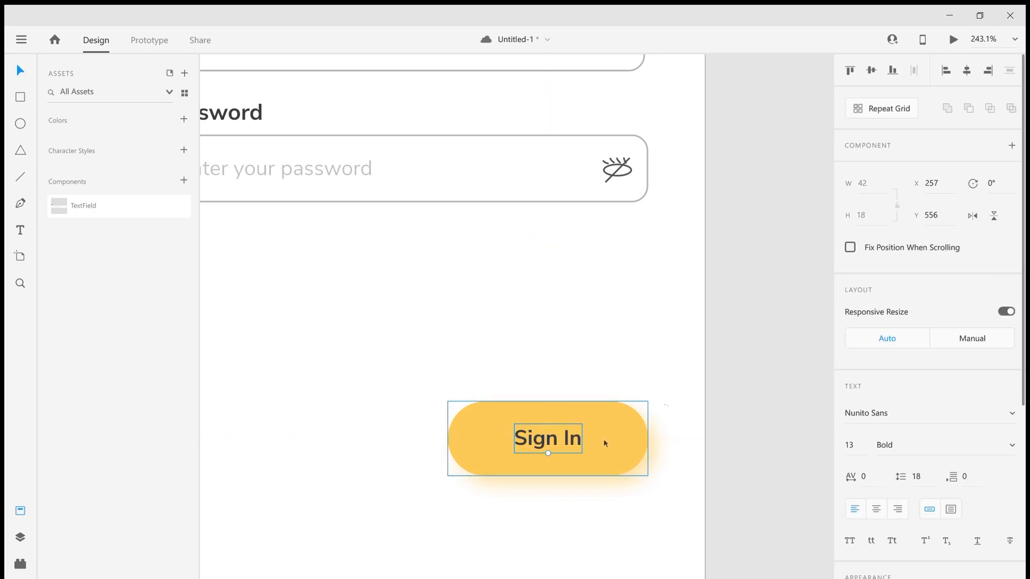
Step: Group the "Sign In" label with the yellow button shape
left_click(747, 325)
scroll(747, 325, "down", 3)
left_click(636, 387)
left_click(661, 380, "shift")
key("ctrl+g")
Step: Turn the grouped button into a component and name it "Button"
left_click(20, 537)
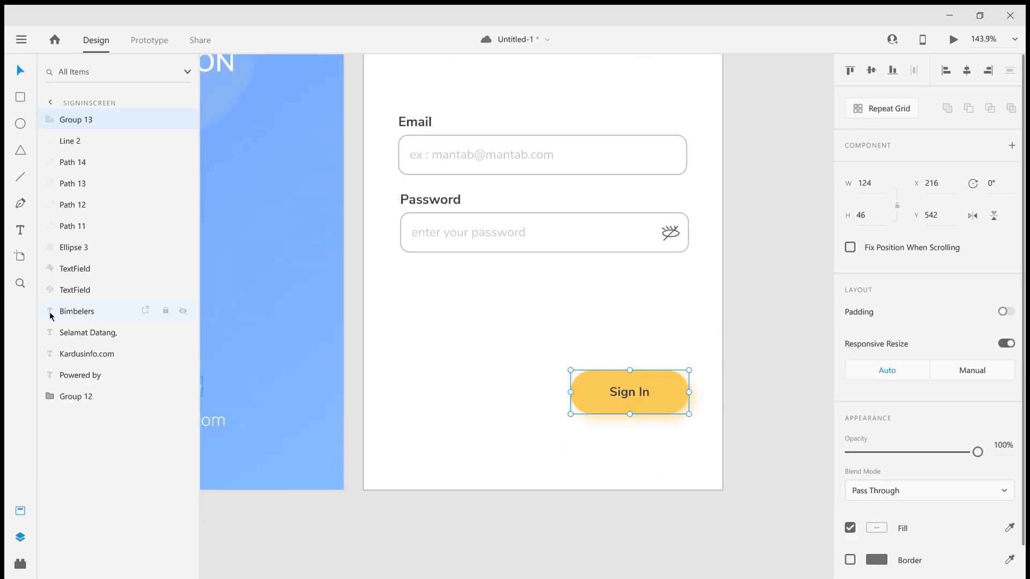
left_click(21, 510)
left_click(184, 181)
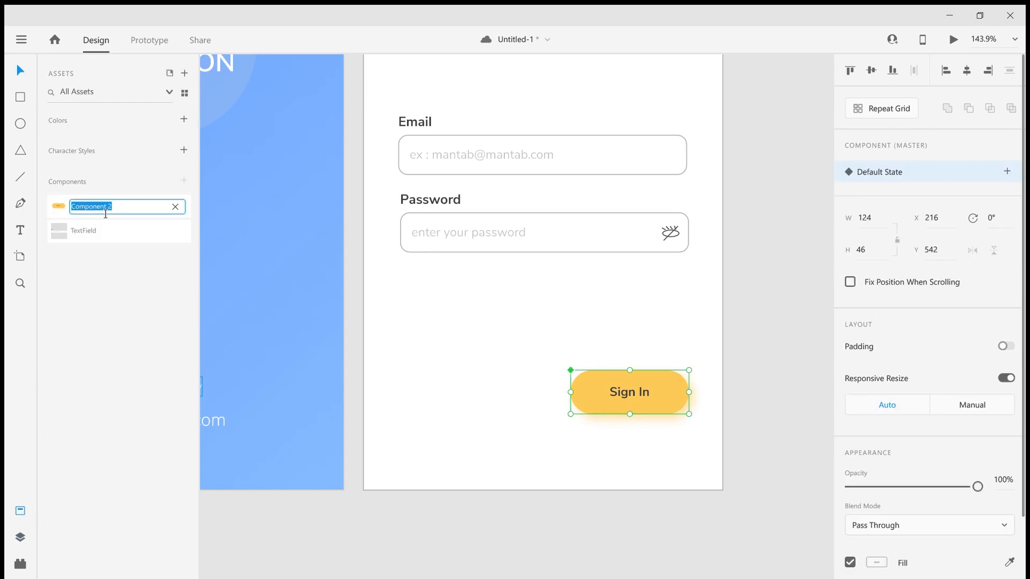
type("Button")
key("Return")
left_click(21, 510)
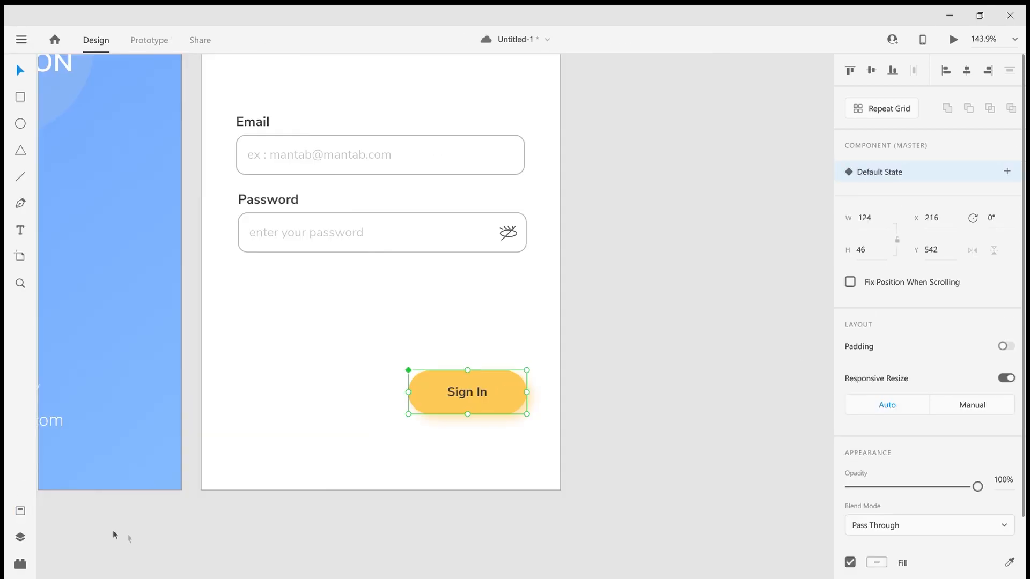
Step: Add the text "Forgot Password? Get New" below the Password field
left_click(470, 327)
left_click(27, 233)
left_click(248, 285)
type("Forgot Password? Get New")
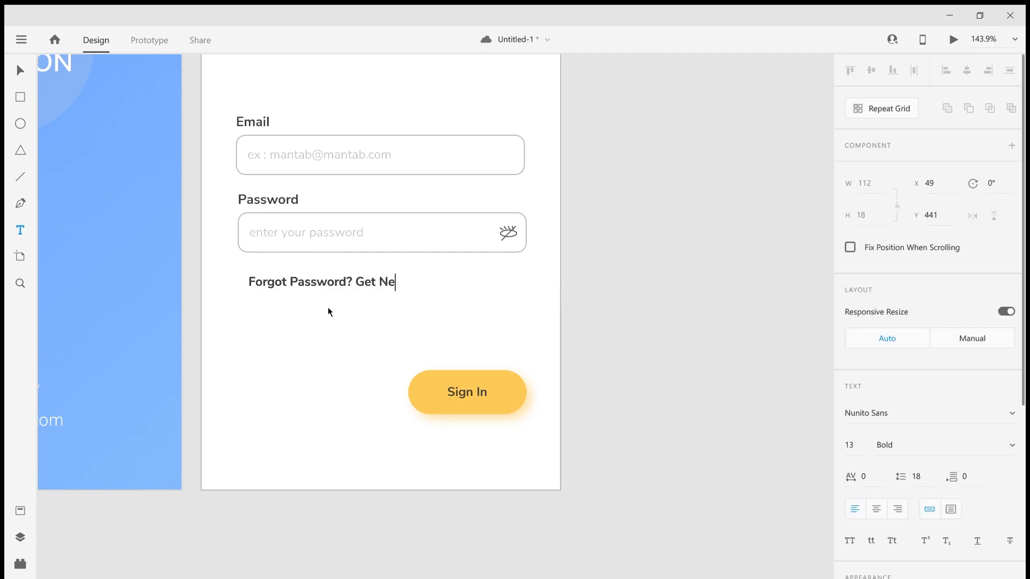
key("Escape")
Step: Set the weight of the words "Forgot Password?" to Regular
left_click_drag(359, 285, 191, 276)
left_click(925, 453)
key("Up")
key("Up")
key("Up")
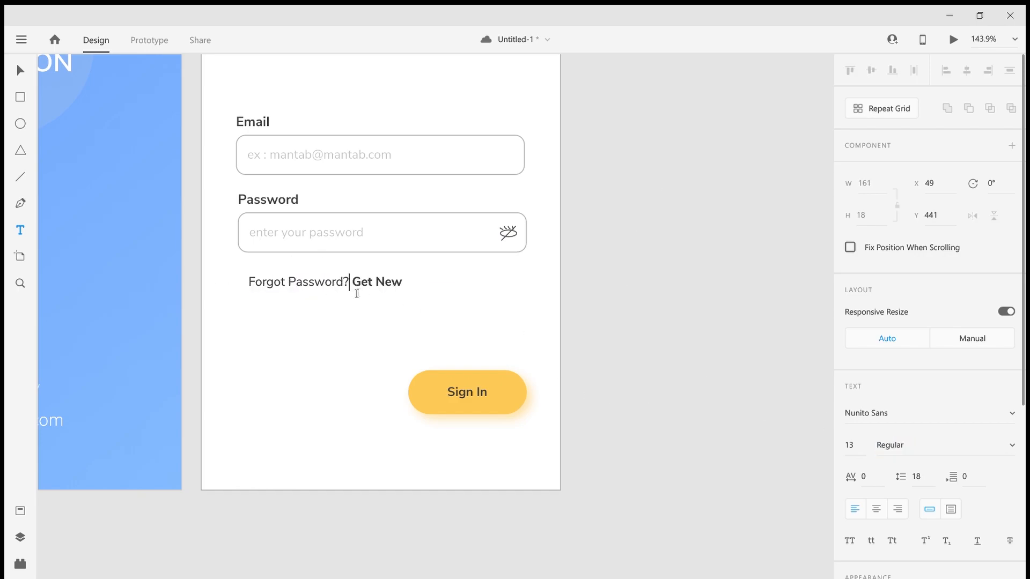
Step: Fill the words "Get New" with the saved yellow
scroll(890, 458, "down", 3)
left_click(876, 530)
left_click(733, 557)
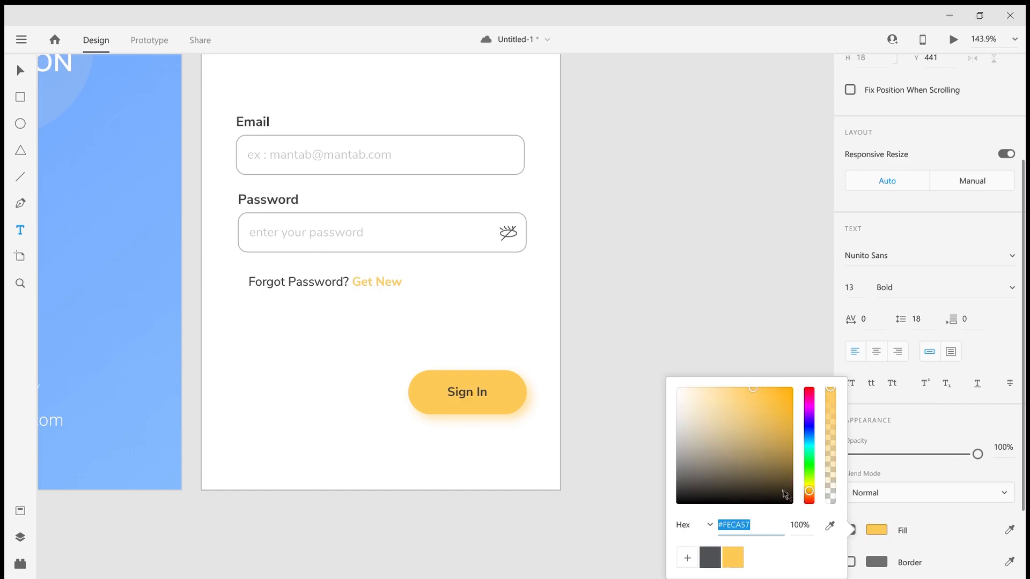
left_click(533, 429)
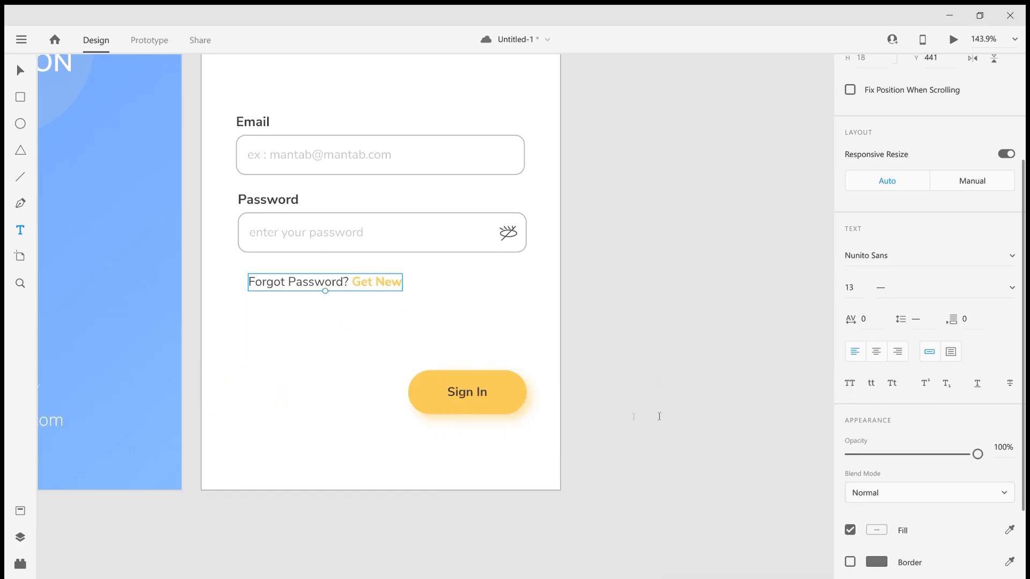
left_click(349, 290)
left_click(21, 70)
left_click(46, 285)
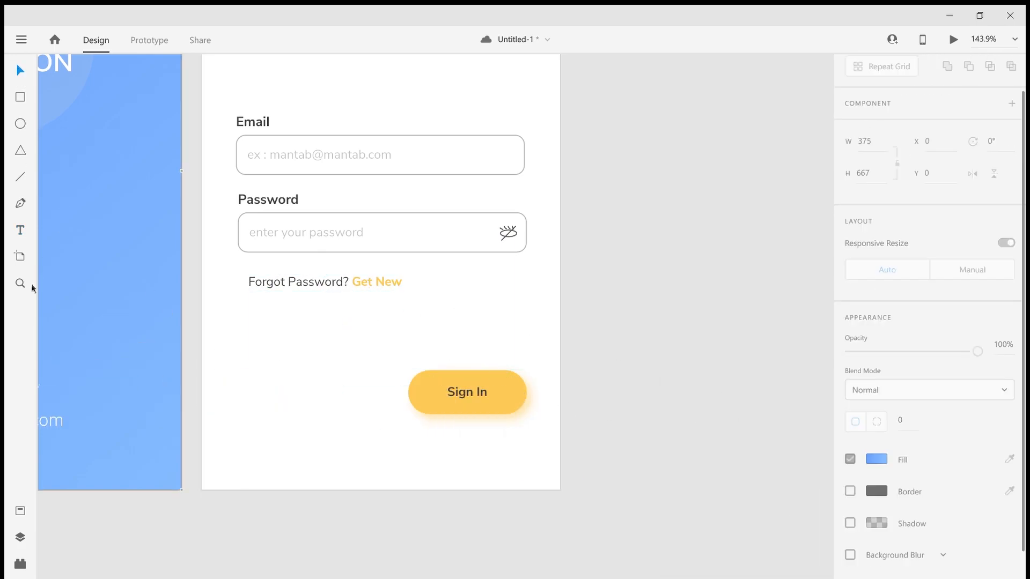
left_click(472, 368)
left_click(361, 342)
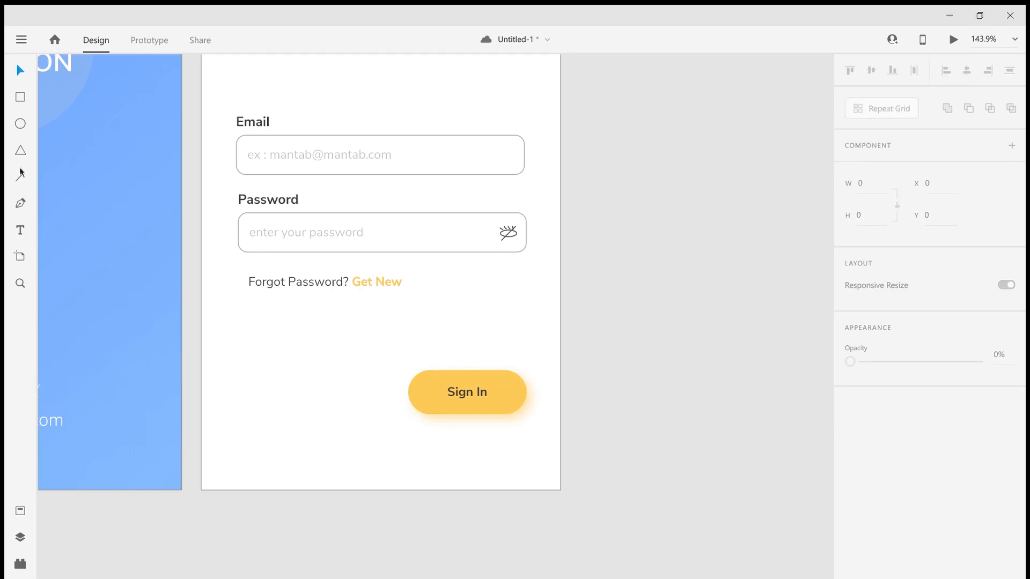
Step: Draw a triangle about 60 by 51 outside the sign-in artboard and fill it with blue sampled from the splash screen
left_click(20, 150)
left_click_drag(675, 362, 734, 411)
left_click(882, 473)
left_click(1010, 473)
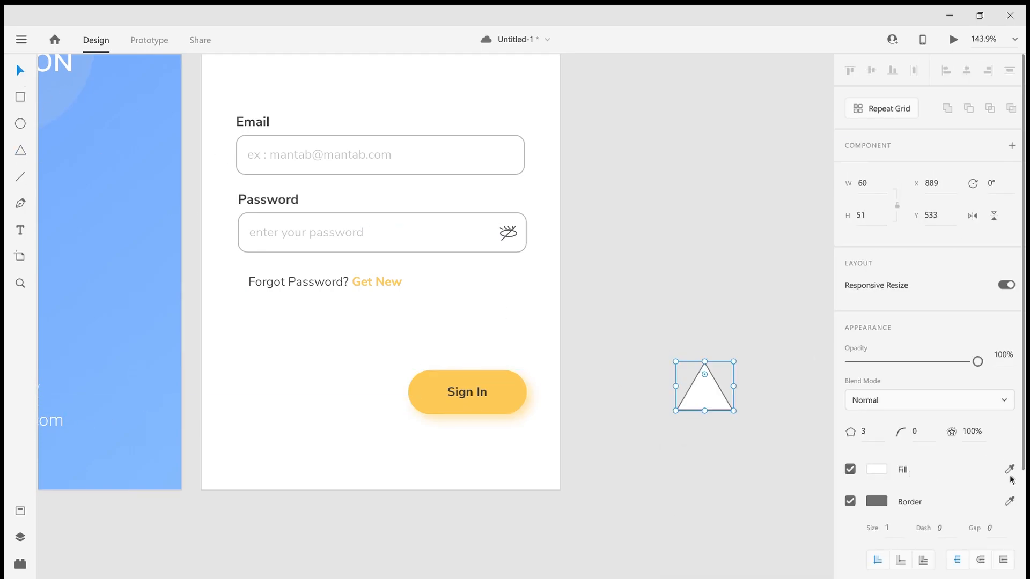
left_click(915, 481)
left_click(1010, 472)
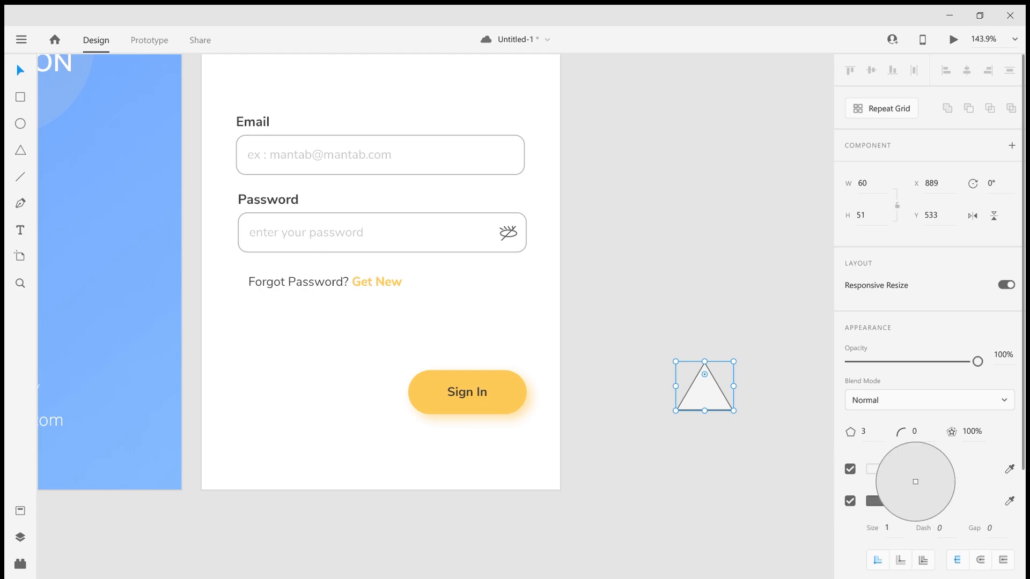
left_click(146, 281)
Step: Save the sampled blue #7EB5FF as a swatch and delete the triangle
left_click(877, 474)
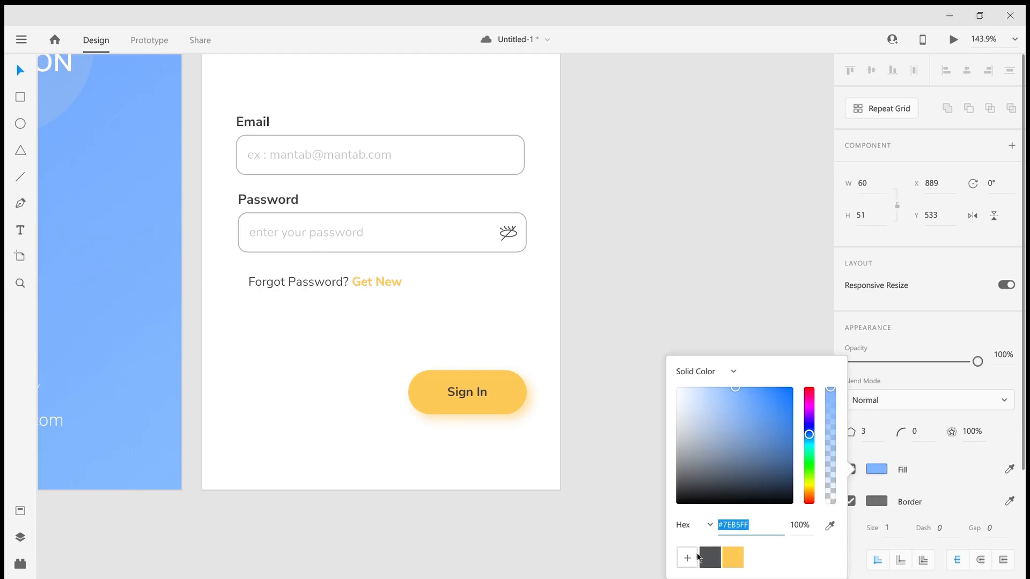
left_click(719, 366)
key("Delete")
Step: Apply the saved blue to the "Forgot Password? Get New" text
left_click(400, 285)
double_click(399, 286)
left_click_drag(353, 285, 185, 282)
scroll(924, 501, "down", 3)
left_click(877, 530)
left_click(711, 559)
left_click(611, 456)
Step: Fill only the words "Forgot Password?" with the saved dark grey
double_click(351, 284)
scroll(933, 472, "down", 3)
left_click(880, 454)
left_click(356, 285)
double_click(352, 284)
left_click_drag(352, 284, 235, 288)
left_click(880, 453)
left_click(741, 530)
left_click(619, 338)
Step: Move the forgot-password line so that it aligns with the left edge of the Password field
scroll(622, 322, "down", 4)
scroll(567, 284, "up", 4)
left_click(611, 210)
scroll(522, 288, "down", 1)
left_click_drag(429, 319, 418, 317)
left_click(623, 323)
Step: Add the text "Don't have an account? Sign Up Here" below the Sign In button
scroll(664, 301, "down", 2)
scroll(664, 306, "up", 2)
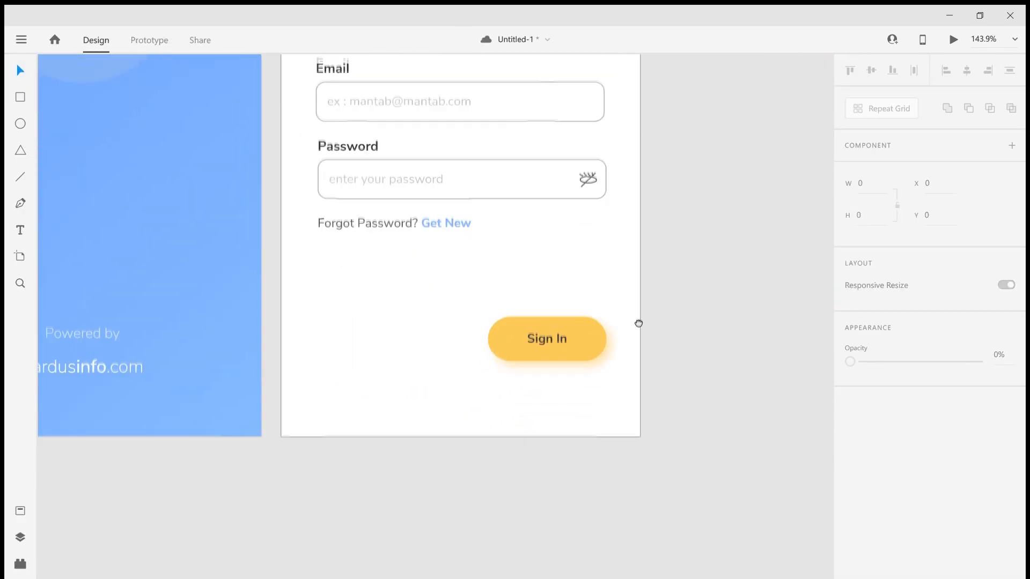
left_click(436, 380)
type("Dont")
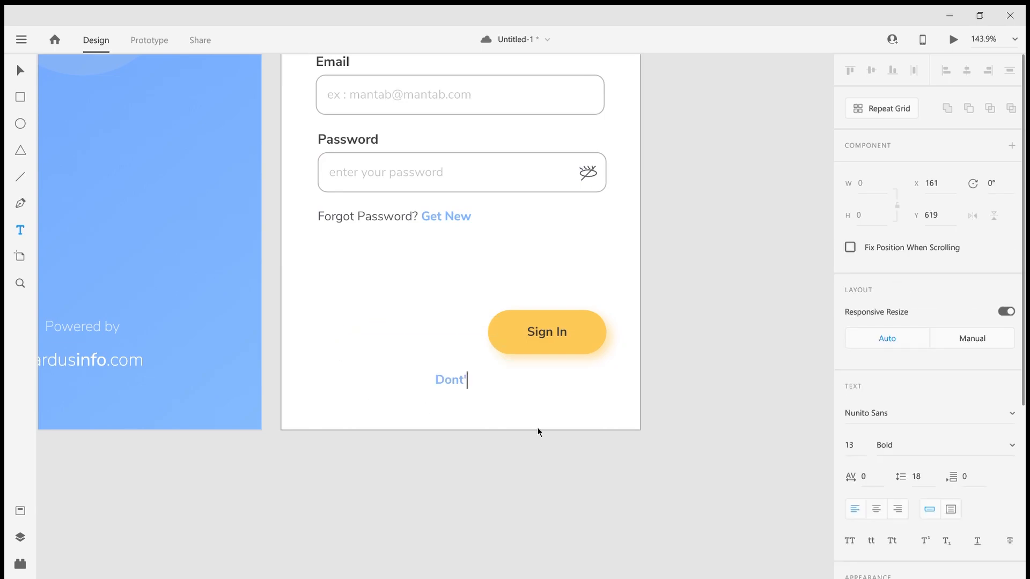
key("BackSpace")
type("'t have an account? Sign Up Here")
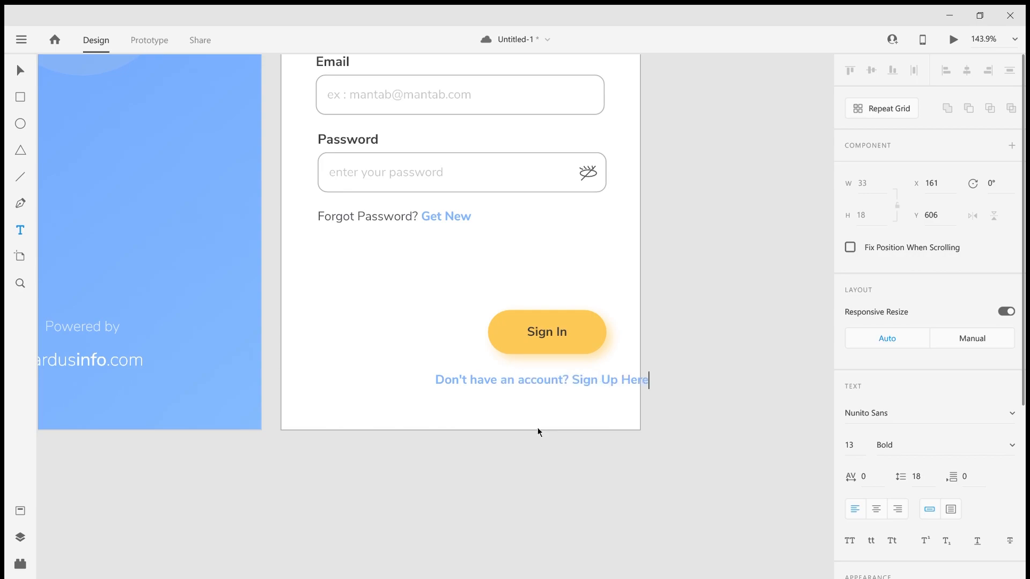
left_click(537, 382)
key("Escape")
Step: Centre the sign-up line near the artboard's lower edge and move the Sign In button up to Y 513
left_click_drag(578, 389, 497, 390)
left_click(518, 335)
left_click_drag(553, 319, 554, 295)
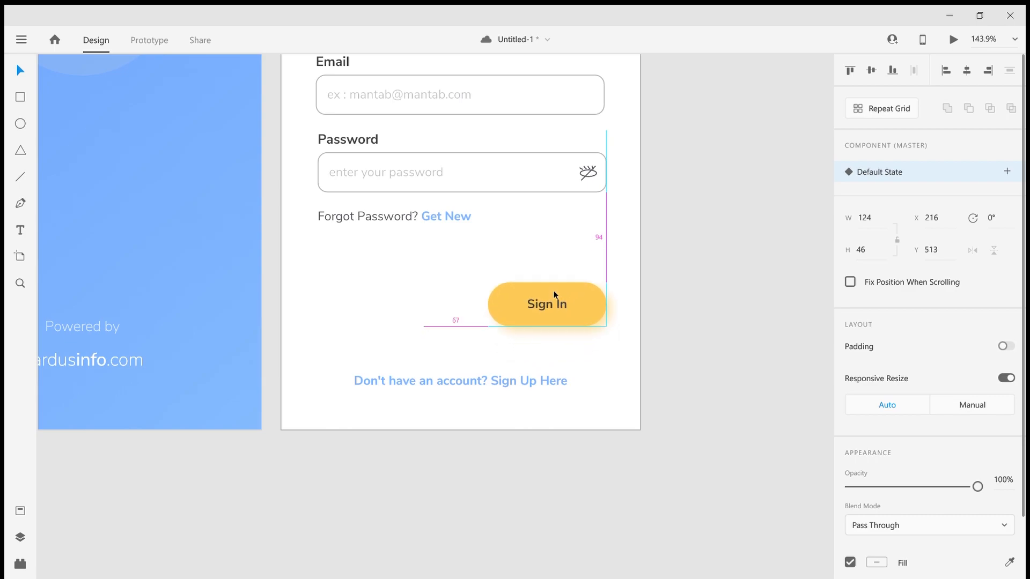
left_click_drag(495, 388, 305, 378)
left_click(675, 369)
Step: Fill the words "Don't have an account?" with the saved dark grey #515355
double_click(511, 378)
scroll(859, 453, "down", 5)
left_click(876, 451)
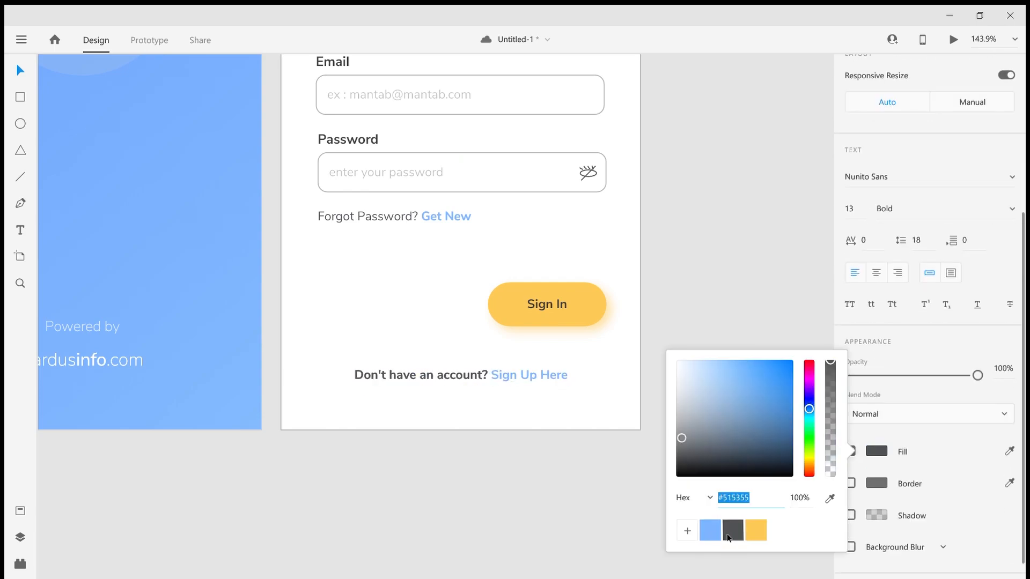
key("Escape")
Step: Set the weight of the whole sign-up line to Regular
left_click(918, 213)
key("Up")
key("Up")
key("Up")
key("Up")
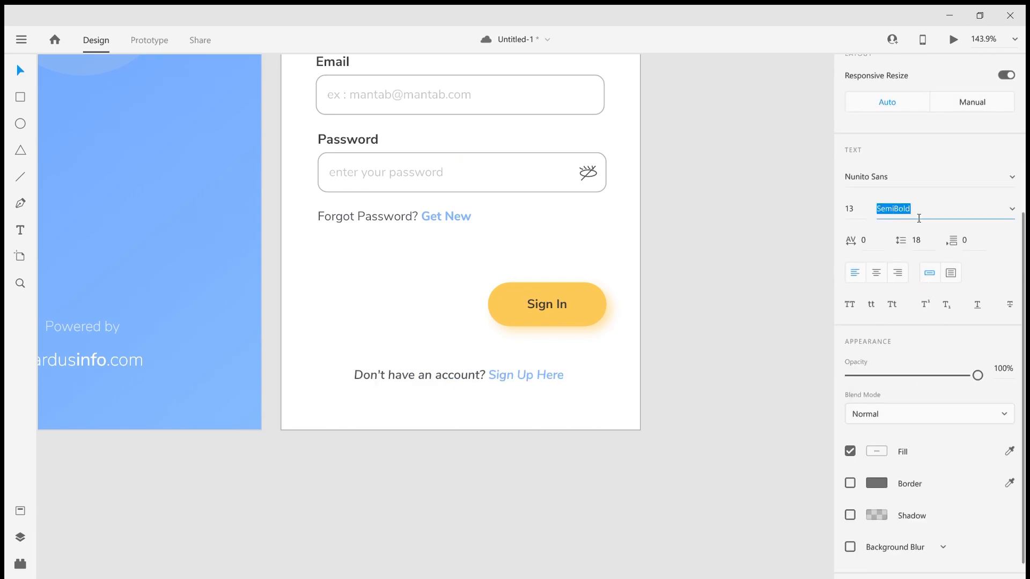
Step: Fill the words "Sign Up Here" with the saved dark grey
double_click(491, 374)
left_click_drag(491, 377, 621, 384)
left_click(877, 451)
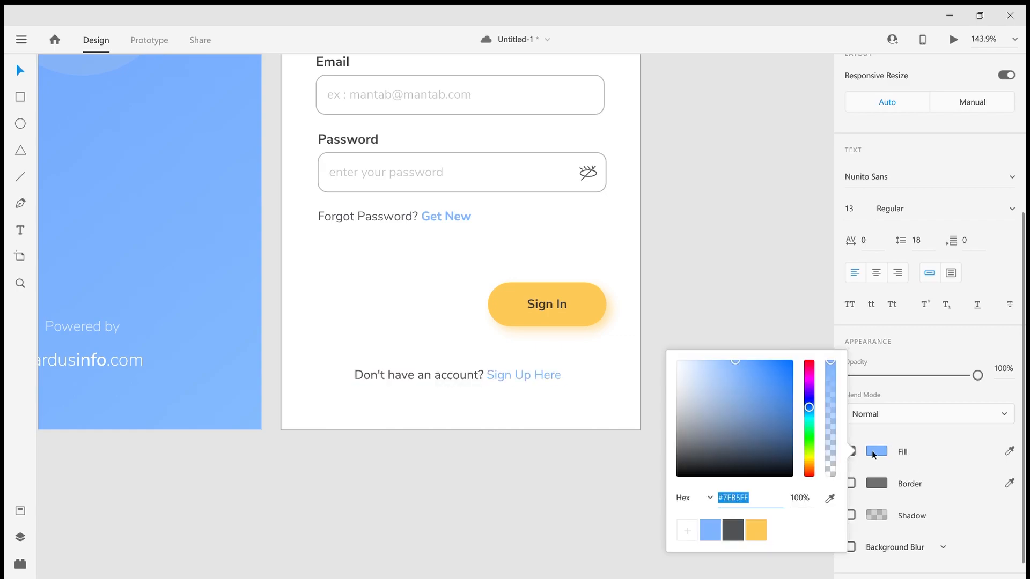
left_click(734, 531)
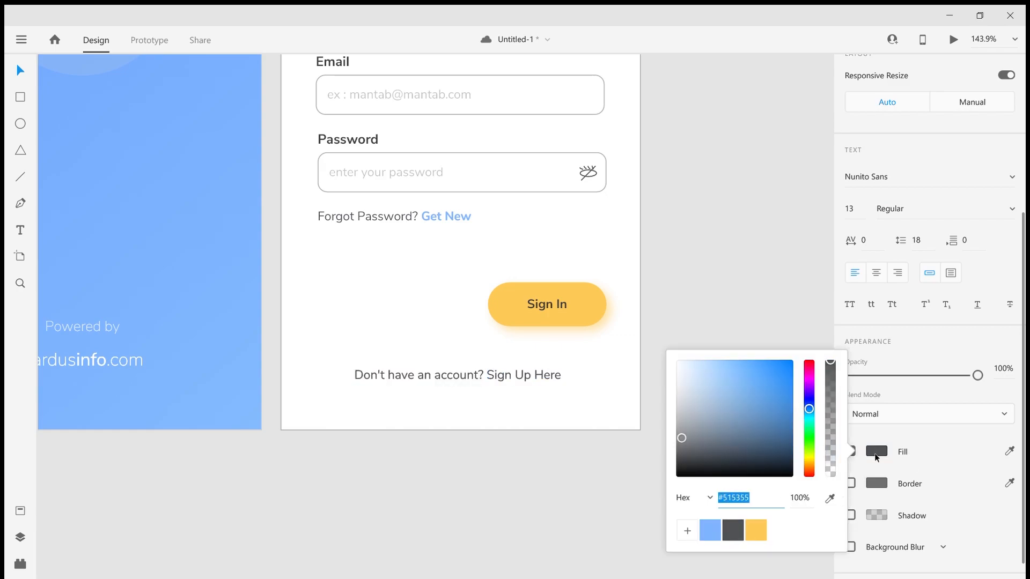
left_click(540, 343)
Step: Fill "Sign Up Here" with the saved blue and set its weight to Bold
left_click(877, 448)
left_click(710, 531)
left_click(951, 217)
key("Down")
key("Down")
key("Down")
key("Down")
Step: Set the words "Don't have an account?" to Regular, leaving "Sign Up Here" bold
double_click(503, 381)
left_click_drag(490, 382, 355, 379)
left_click(946, 216)
key("Up")
key("Up")
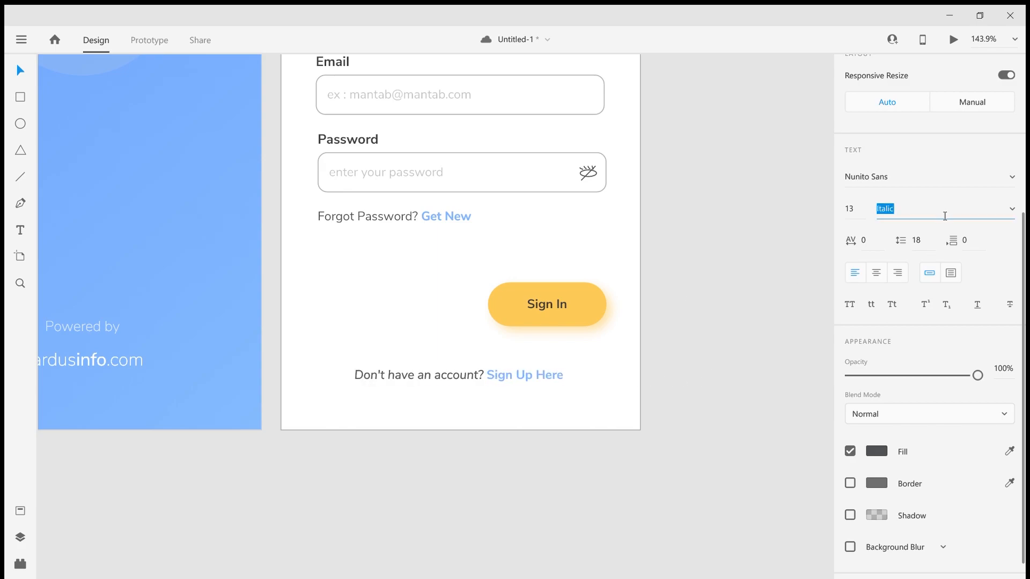
left_click_drag(487, 381, 567, 382)
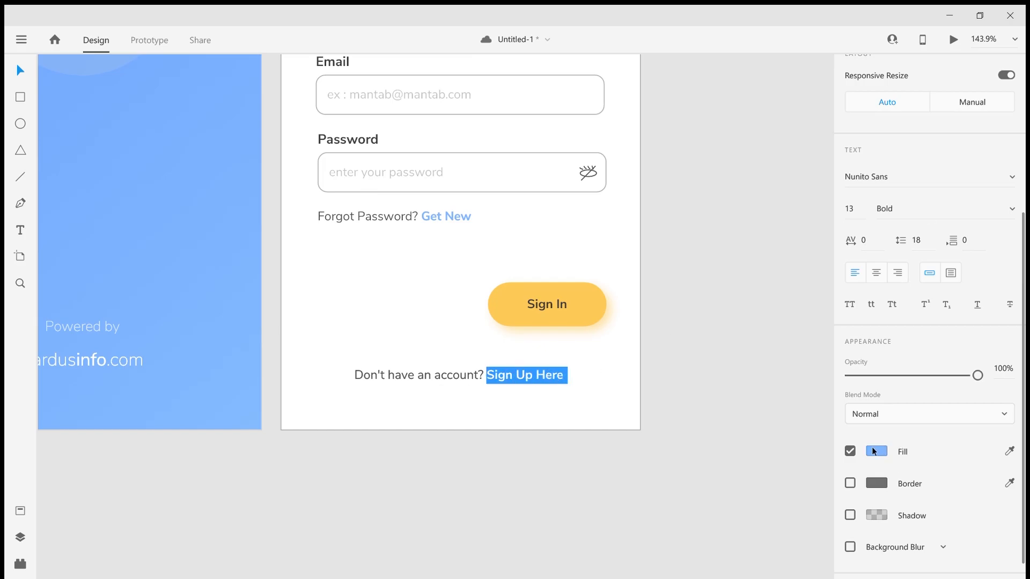
key("Escape")
Step: Move the Sign In button up to Y 491 and centre it horizontally on the artboard at X 126
left_click(600, 301)
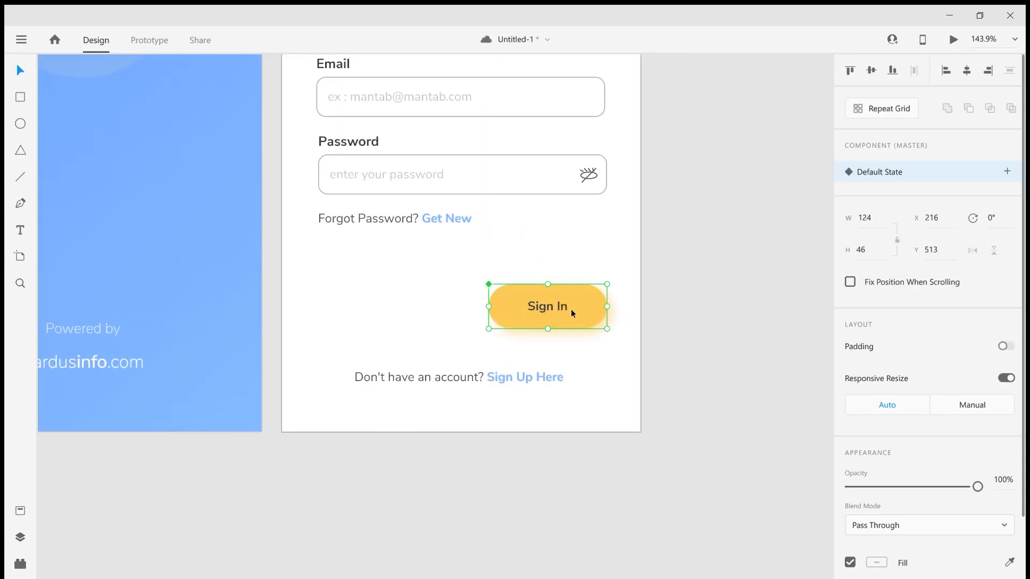
left_click_drag(571, 309, 572, 290)
left_click_drag(651, 294, 597, 296)
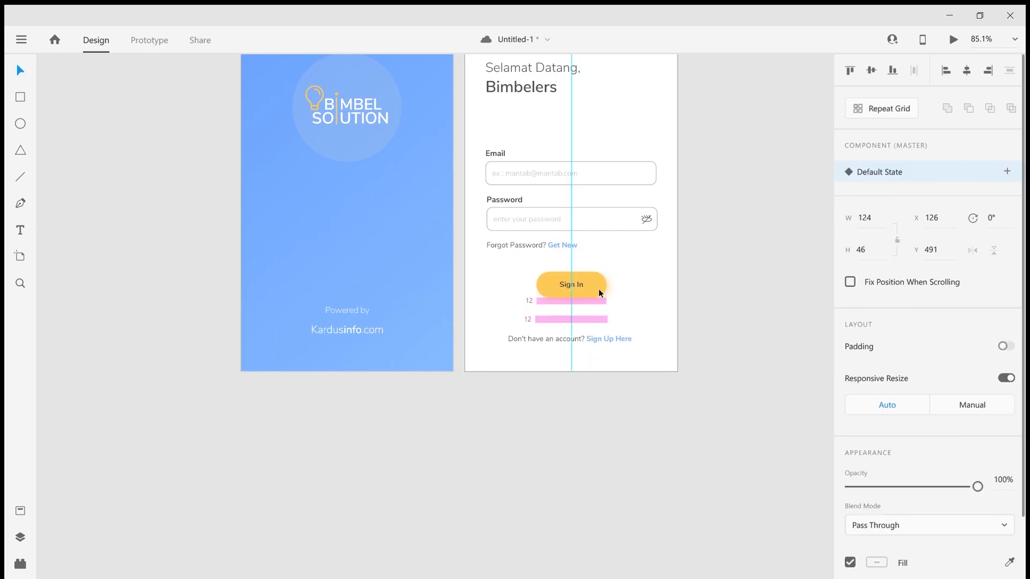
left_click(746, 276)
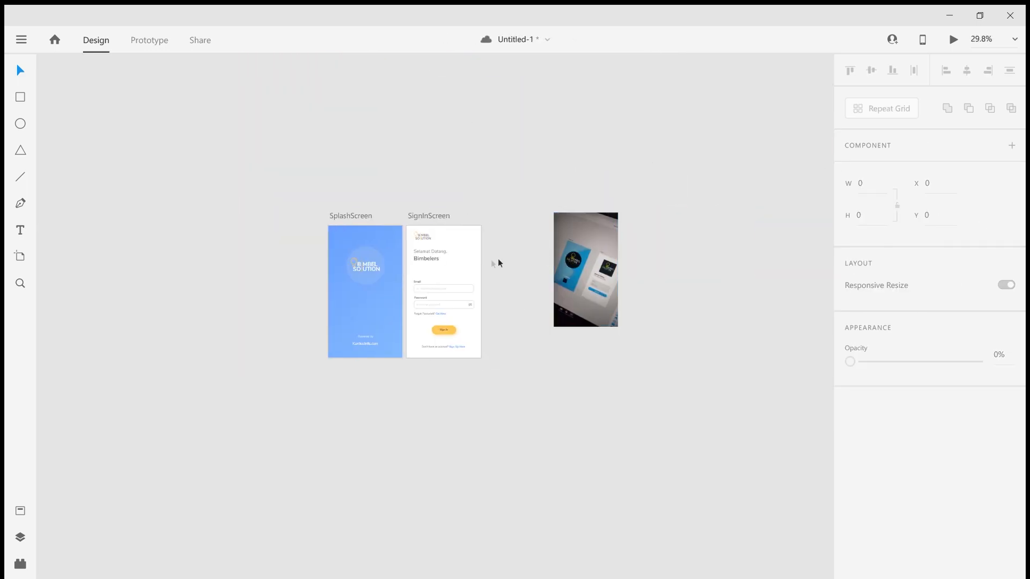
Step: Draw a closed wavy shape about 266 by 813 with the Pen tool, covering the left part of the SplashScreen artboard and extending beyond it
scroll(492, 260, "up", 4)
left_click_drag(490, 261, 476, 235)
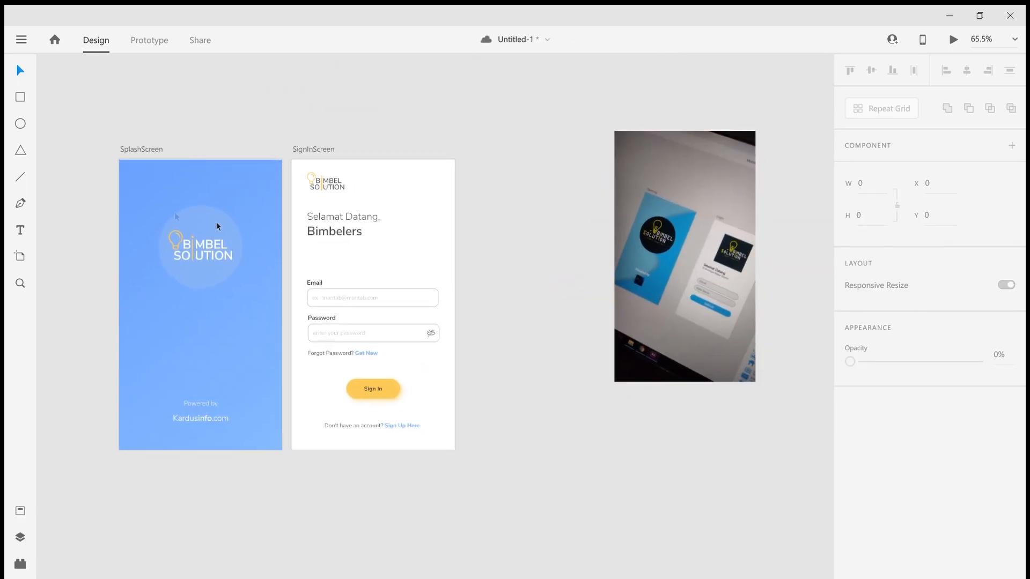
left_click(122, 138)
left_click_drag(184, 186, 161, 278)
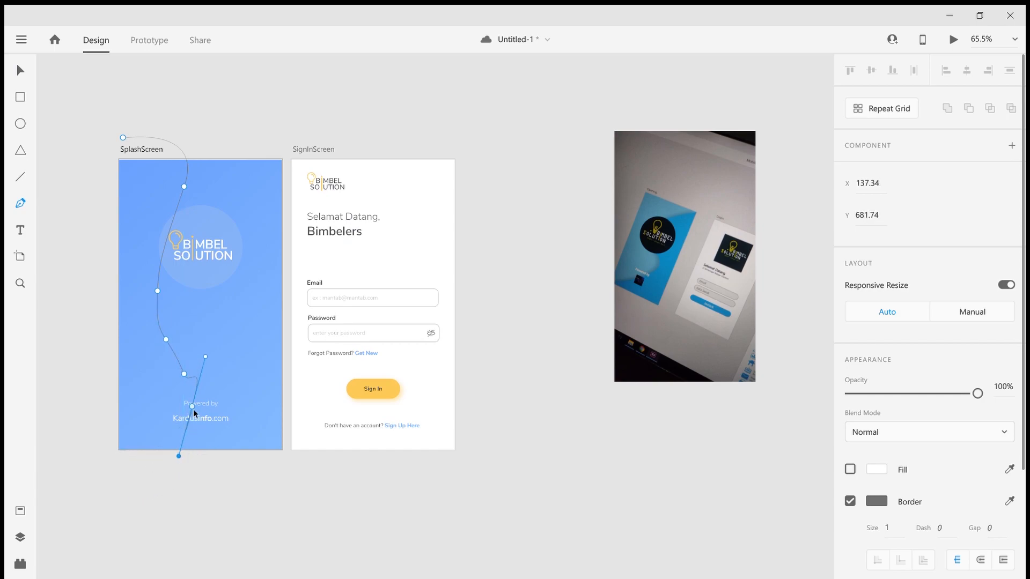
left_click(80, 472)
left_click(72, 430)
left_click(84, 324)
left_click_drag(94, 191, 97, 175)
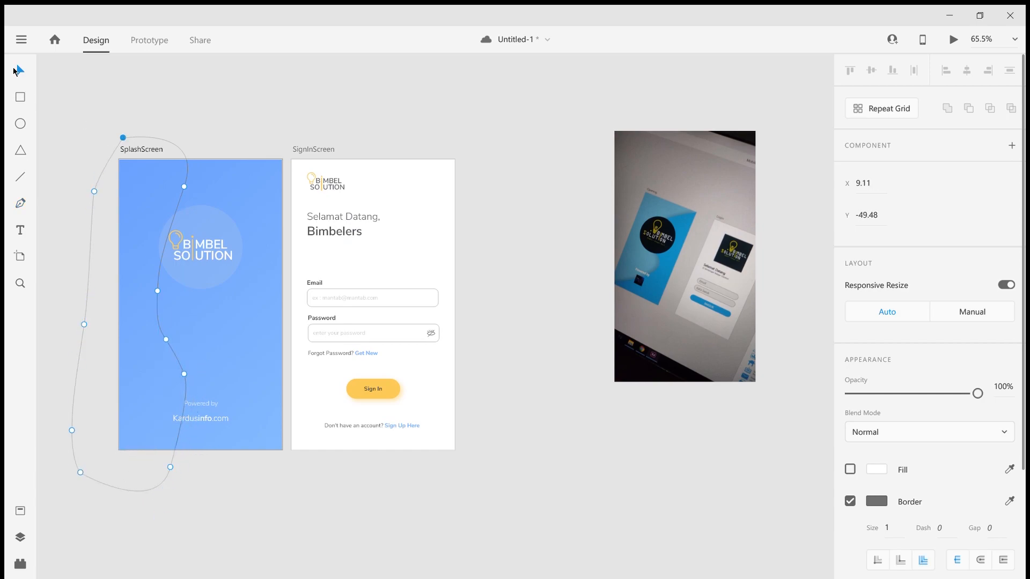
Step: Remove the wavy shape's border, enable its white fill and lower its opacity to 84%
left_click(851, 501)
left_click(850, 470)
left_click(874, 470)
left_click(200, 377)
left_click(147, 376)
mouse_move(975, 421)
left_mouse_down()
mouse_move(936, 424)
mouse_move(958, 420)
left_mouse_up()
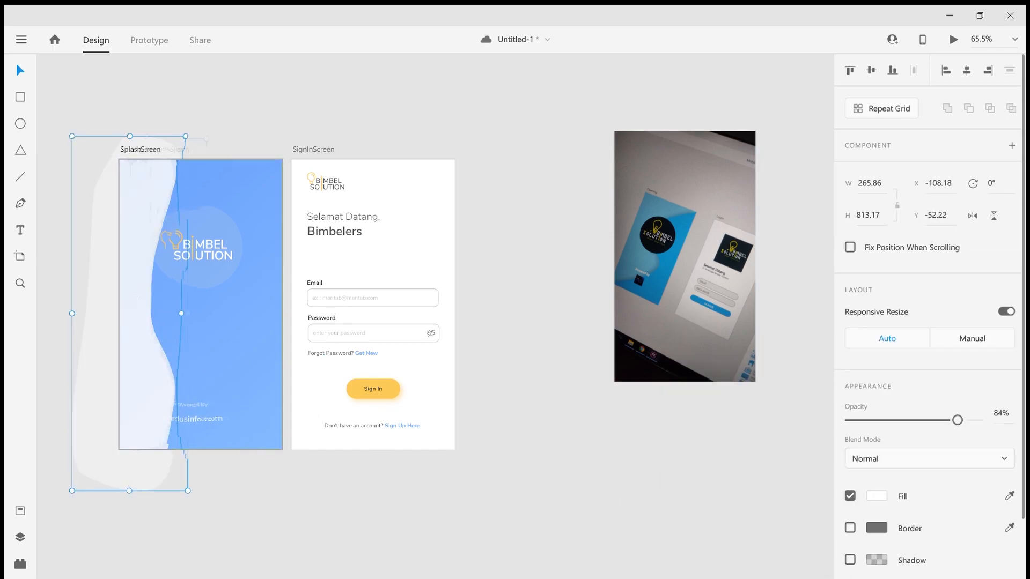
Step: Move the wavy shape further left to X -133.18, Y -54.22
left_click(269, 481)
left_click_drag(178, 400, 167, 399)
left_click(209, 434)
left_click(67, 200)
Step: Draw a small closed rounded shape with the Pen tool near the right edge of the SplashScreen, below the logo
key("p")
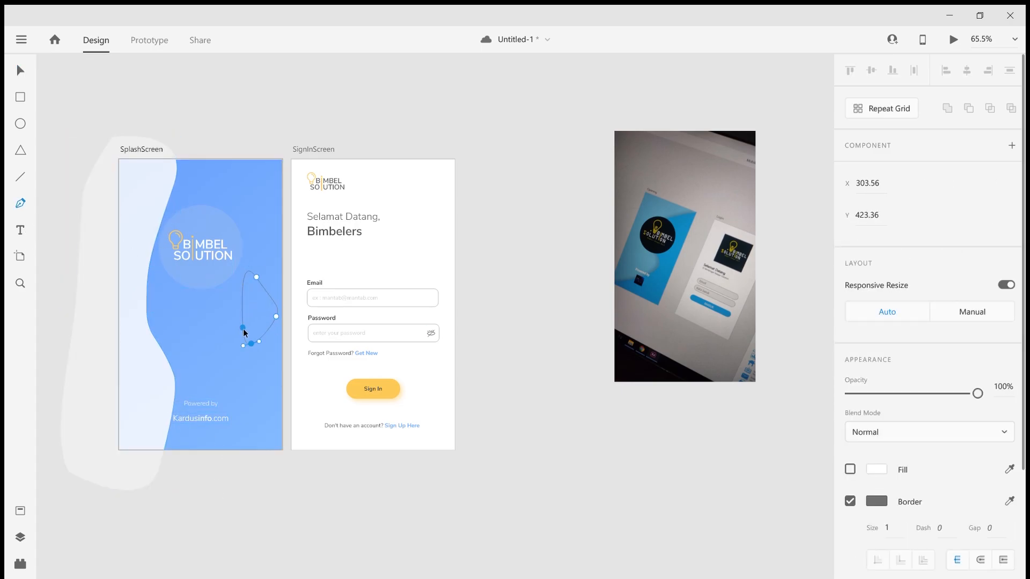
scroll(356, 424, "up", 5)
left_click(306, 255)
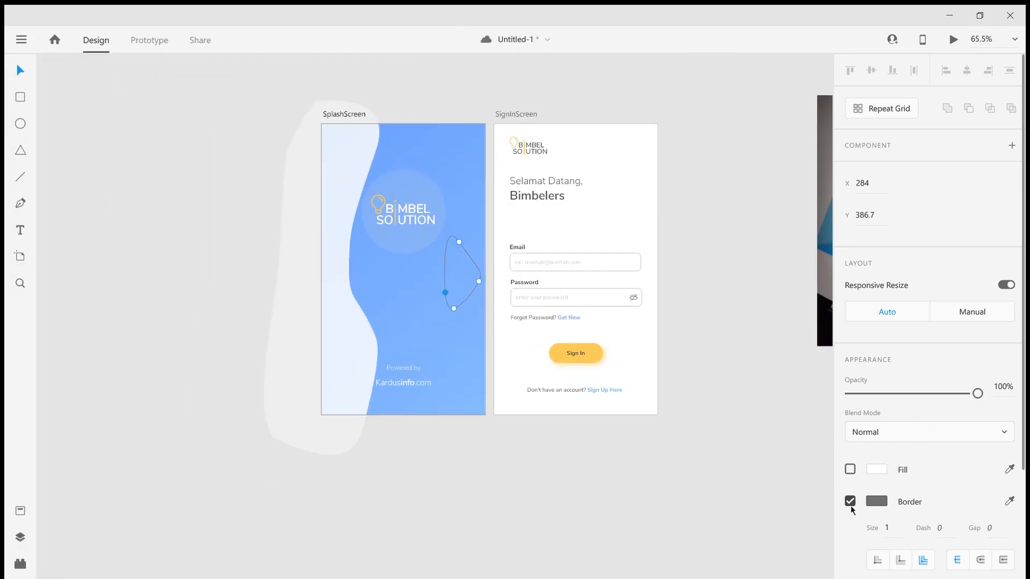
Step: Fill the small rounded shape with white, remove its border and set its opacity to 20%
left_click(850, 470)
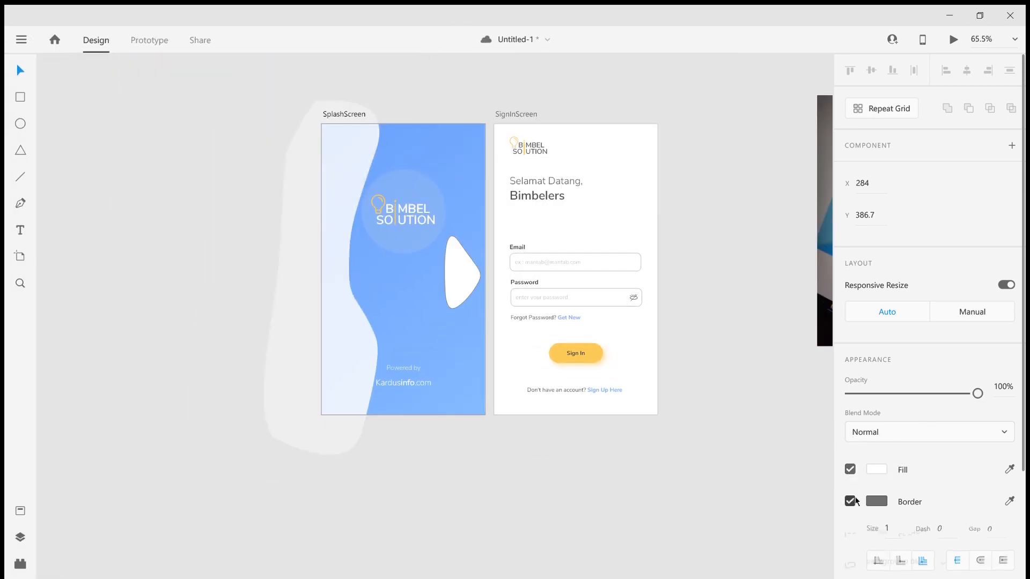
left_click(850, 501)
left_click_drag(978, 394, 886, 395)
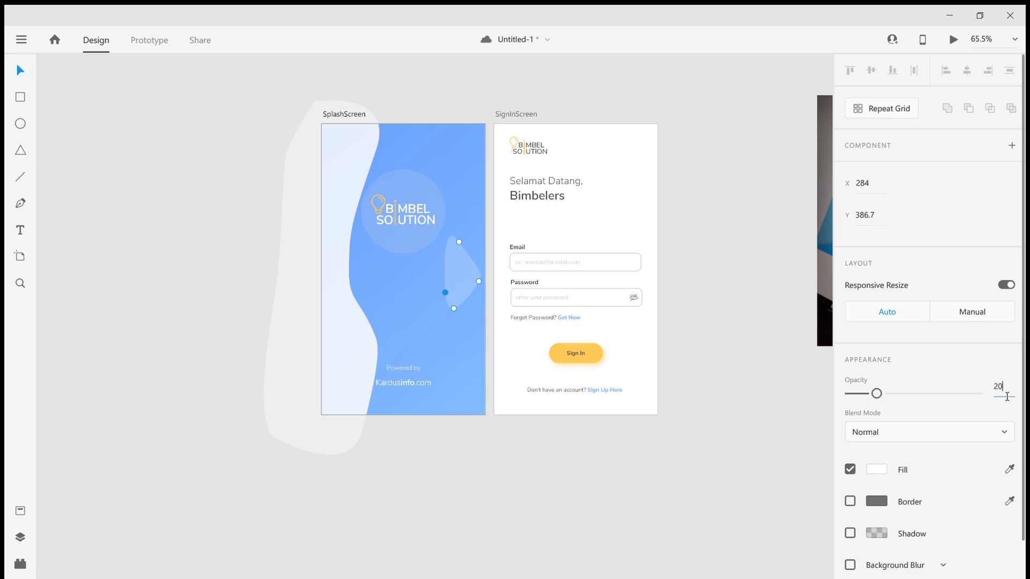
Step: Set the large wavy shape's opacity to 20% and move it left to X -152.18, Y -55.22
left_click(329, 165)
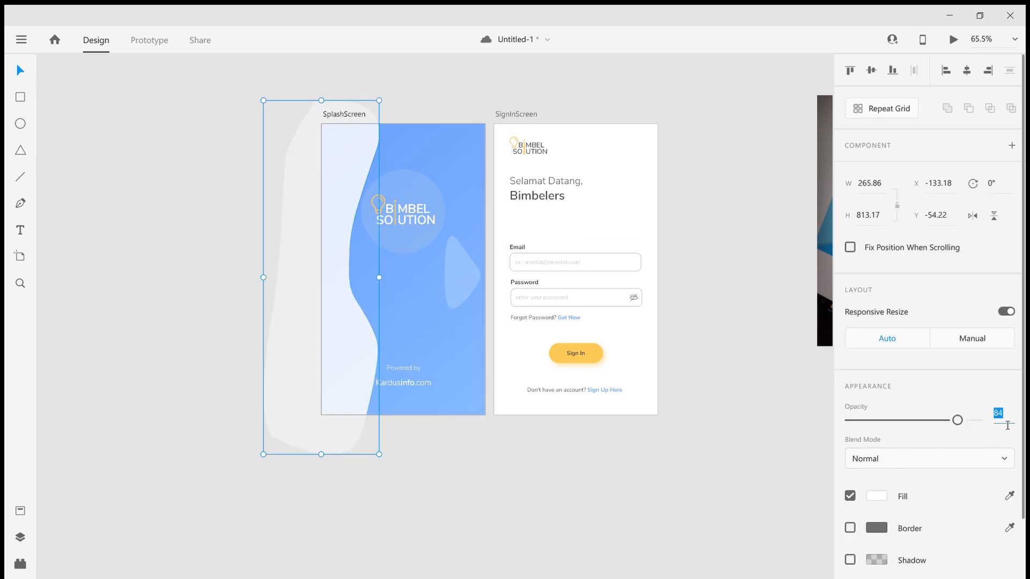
type("20")
key("Return")
left_click_drag(376, 326, 368, 326)
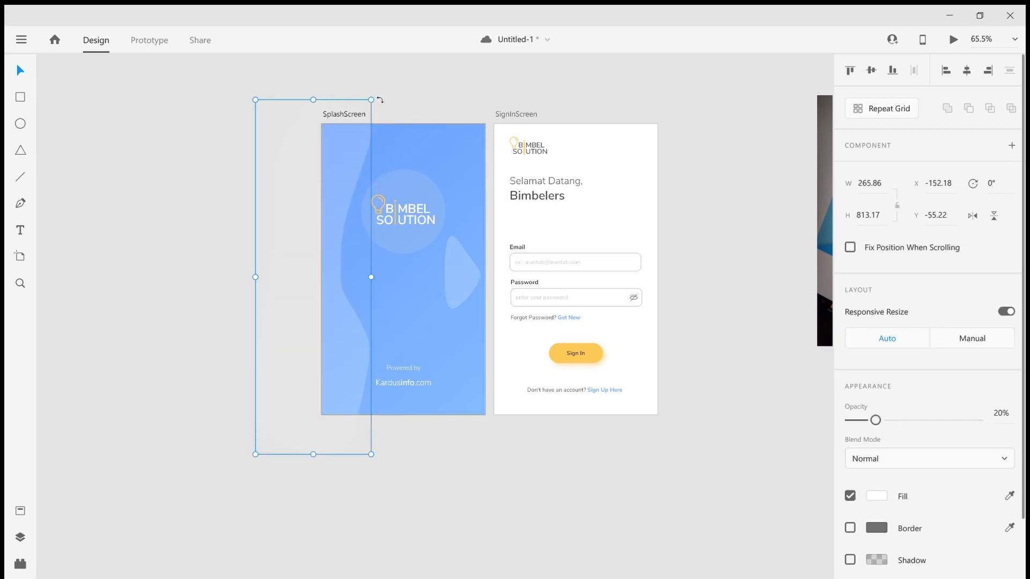
left_click(517, 99)
scroll(728, 310, "down", 1)
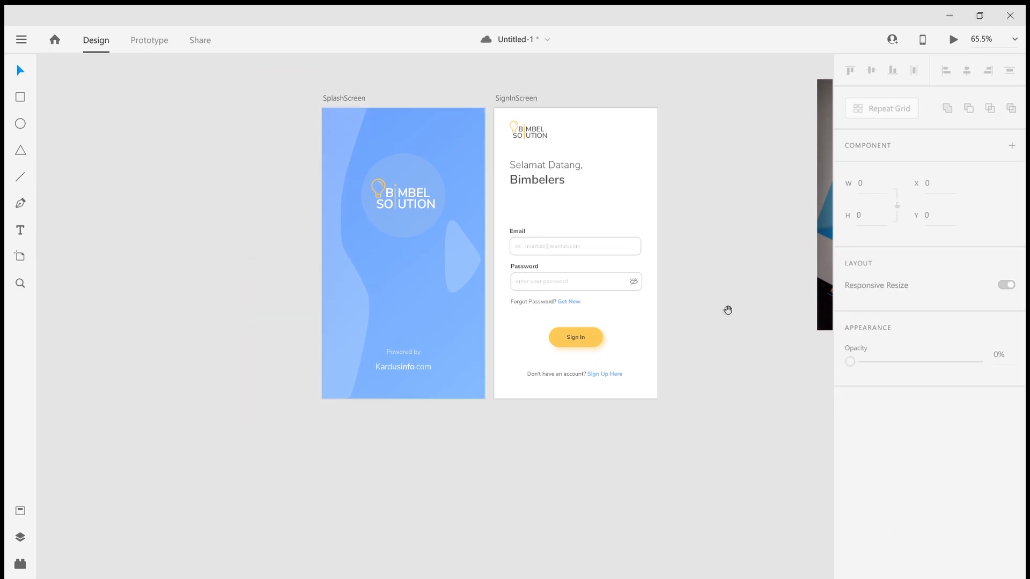
Step: Tilt the rounded shape against the SplashScreen's right edge and place a smaller copy at its lower left
left_click_drag(728, 310, 621, 294)
left_click(363, 248)
left_click_drag(376, 196, 363, 193)
left_click_drag(353, 250, 322, 279)
left_click_drag(305, 241, 346, 318)
left_click(591, 435)
Step: Show the layout grid on the SignInScreen artboard and align the Password field with the grid columns at X 36
scroll(564, 294, "down", 3)
left_click_drag(563, 294, 487, 303)
scroll(479, 251, "up", 3)
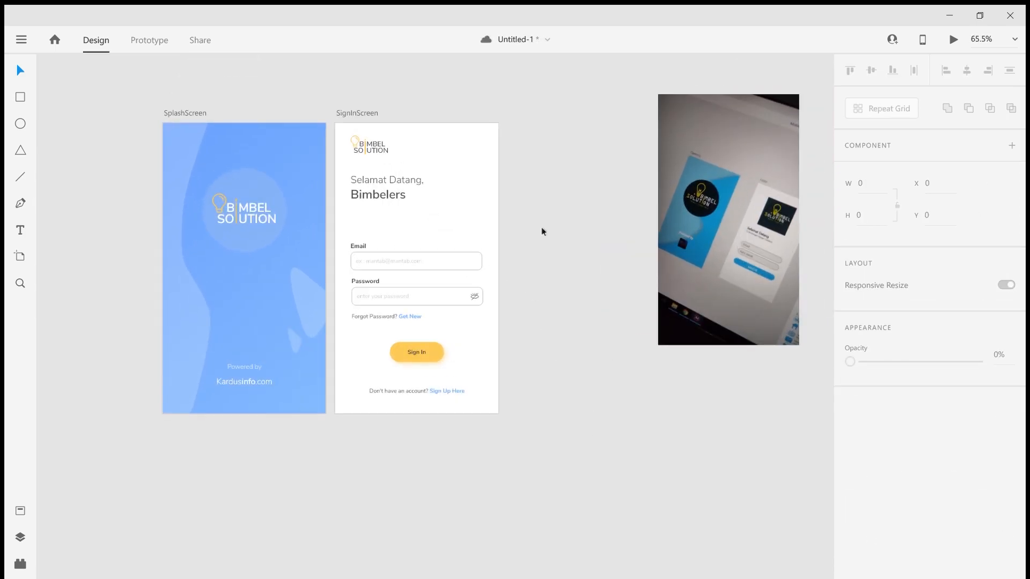
left_click_drag(517, 237, 477, 225)
scroll(476, 213, "up", 2)
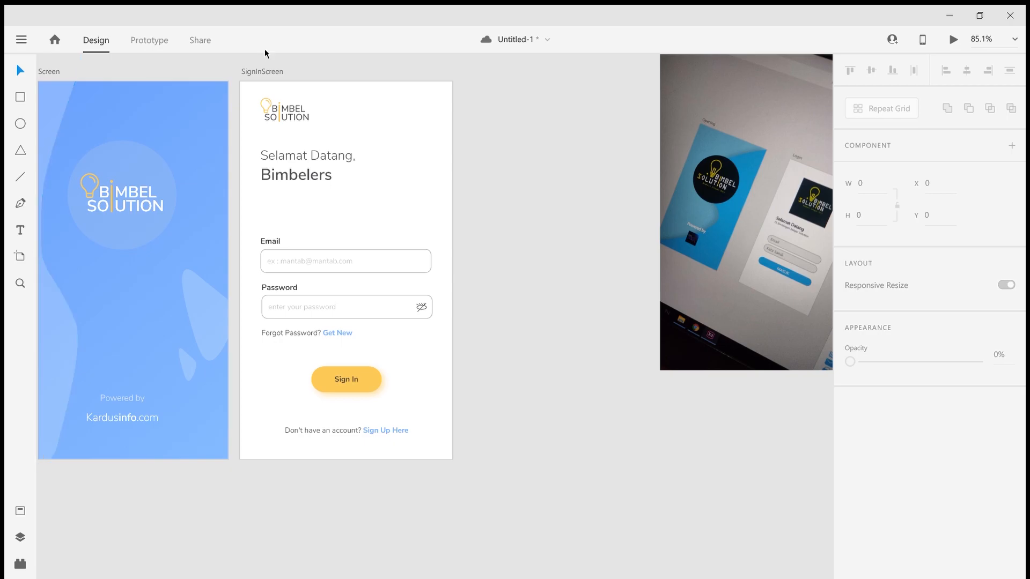
left_click(267, 75)
left_click(852, 537)
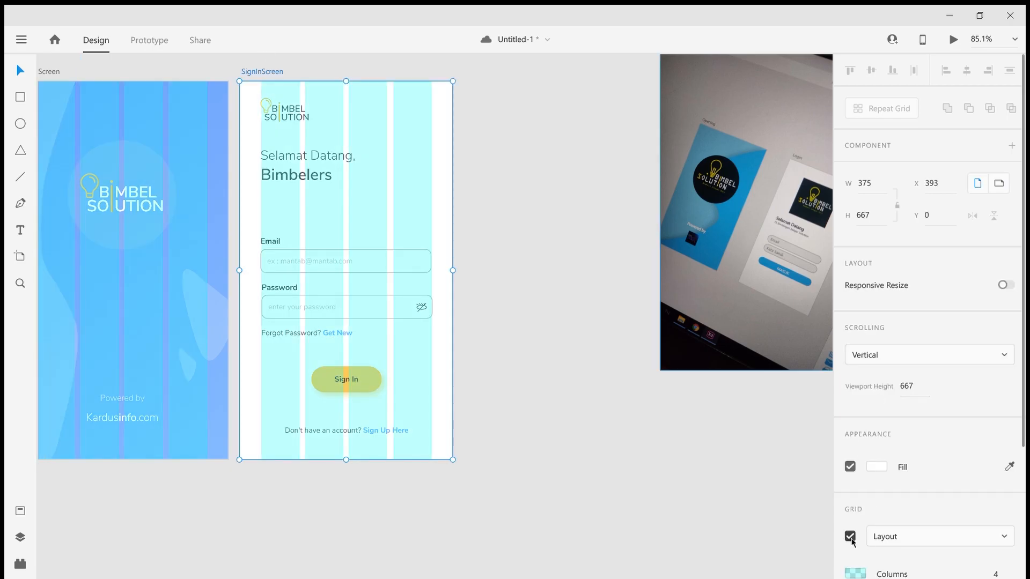
scroll(393, 292, "up", 5)
left_click(575, 318)
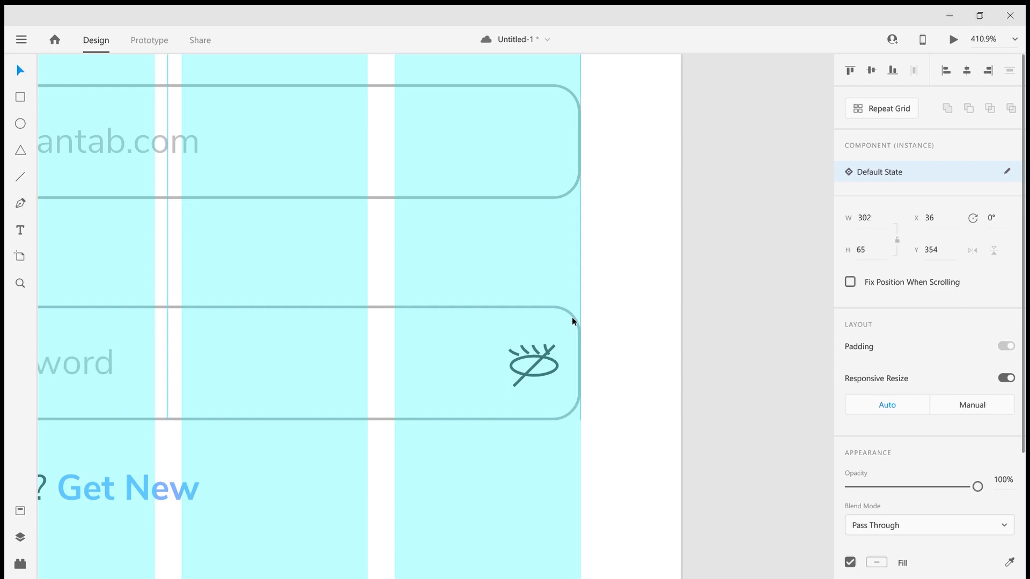
left_click(648, 320)
Step: Group the ellipse, slash and lashes of the hidden-eye icon in the Password field
scroll(596, 337, "down", 2)
left_click(569, 348)
scroll(570, 349, "up", 7)
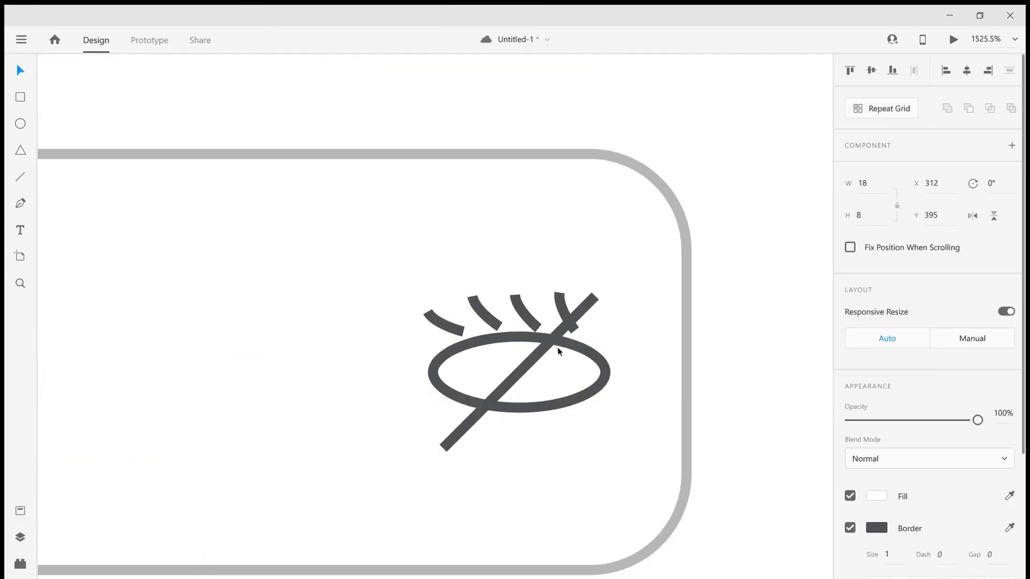
left_click_drag(520, 332, 519, 342)
left_click(541, 348, "shift")
left_click(529, 319, "shift")
left_click(560, 314, "shift")
left_click(485, 315, "shift")
left_click(447, 324, "shift")
key("ctrl+g")
Step: Move the grouped eye icon slightly left to X 308.97 and lower its opacity to about 82%
left_click_drag(487, 324, 461, 324)
scroll(708, 312, "down", 2)
left_click_drag(978, 452, 961, 453)
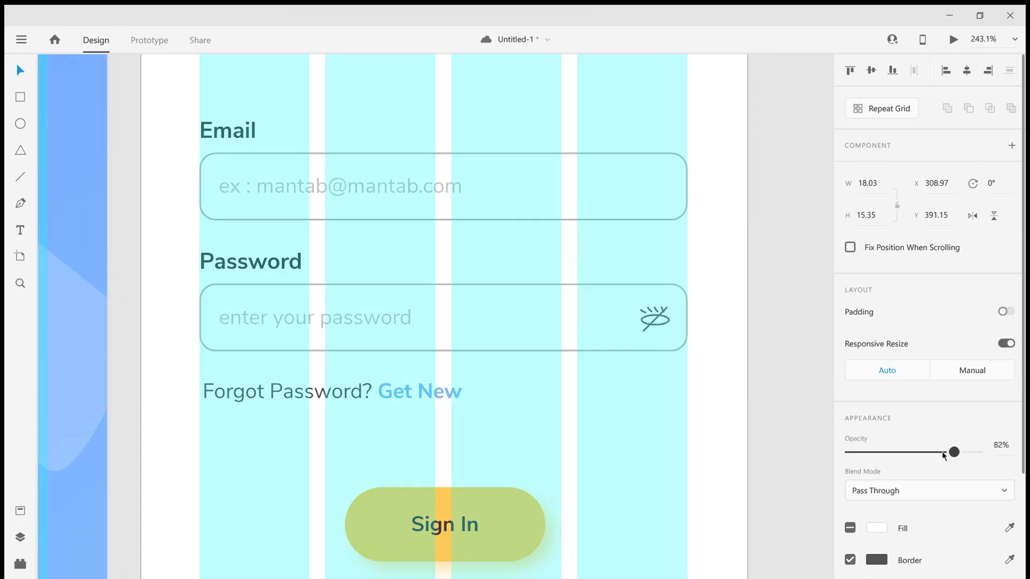
left_click(798, 389)
scroll(709, 341, "down", 5)
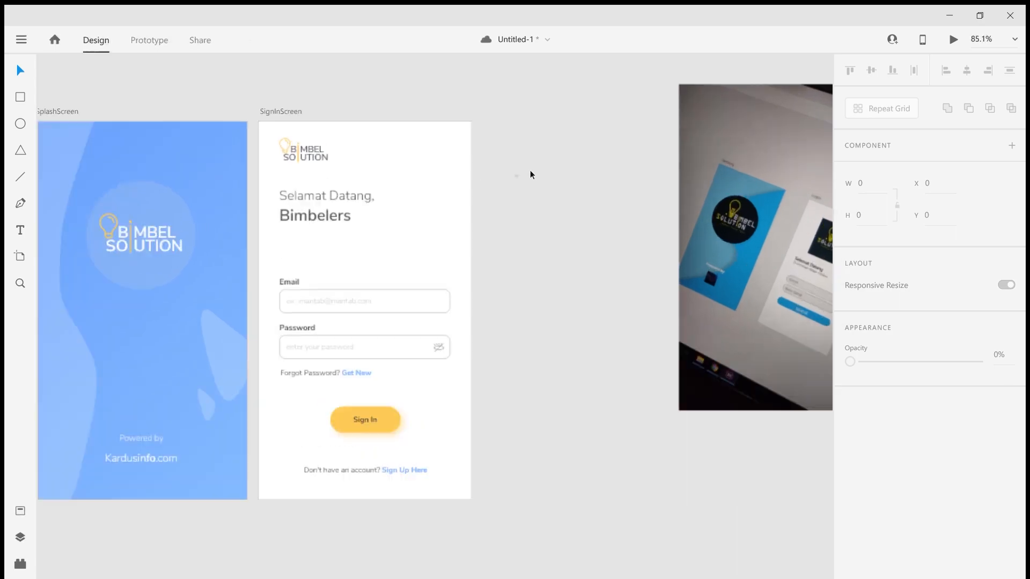
Step: Check the sign-in layout against the artboard's column grid, and hide the grid again
scroll(530, 171, "down", 1)
key("ctrl+shift+apostrophe")
left_click(372, 128)
scroll(864, 383, "down", 4)
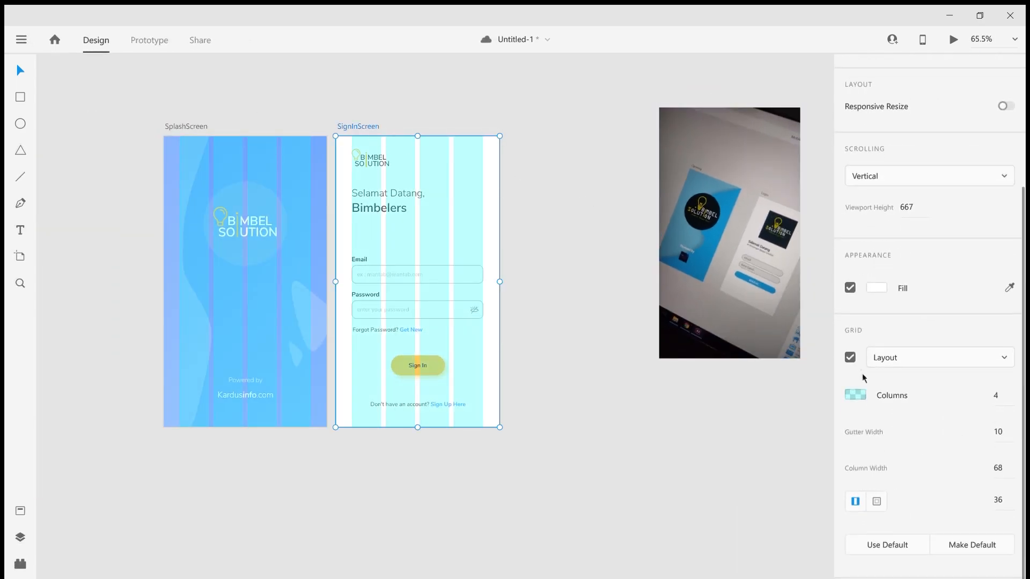
key("ctrl+shift+apostrophe")
Step: Examine the reference photo of the original splash and login screens and compare it with the redesigned screens
left_click(776, 405)
left_click_drag(765, 392, 677, 398)
scroll(590, 358, "up", 4)
left_click_drag(744, 266, 540, 256)
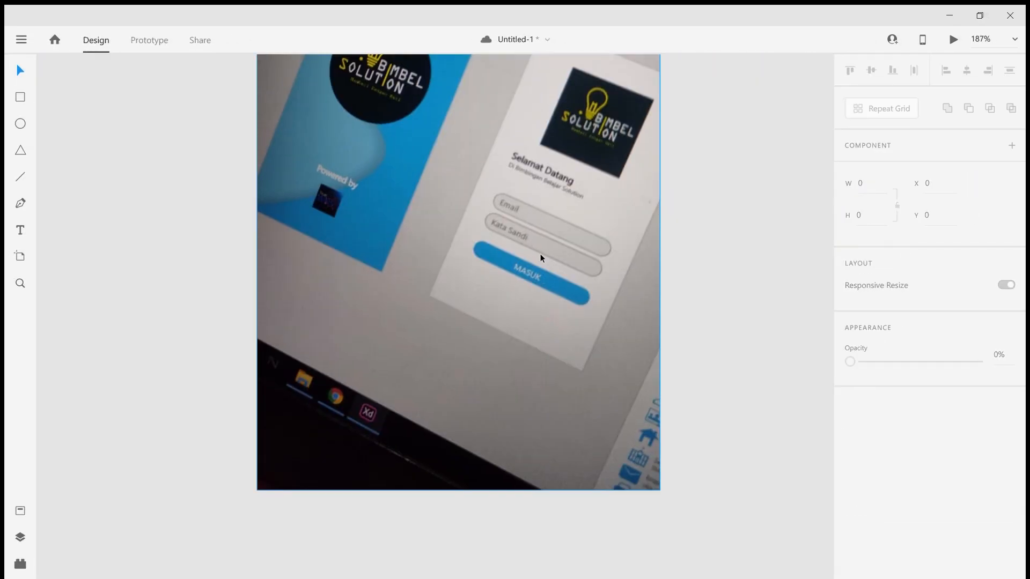
scroll(439, 268, "down", 3)
scroll(496, 290, "up", 4)
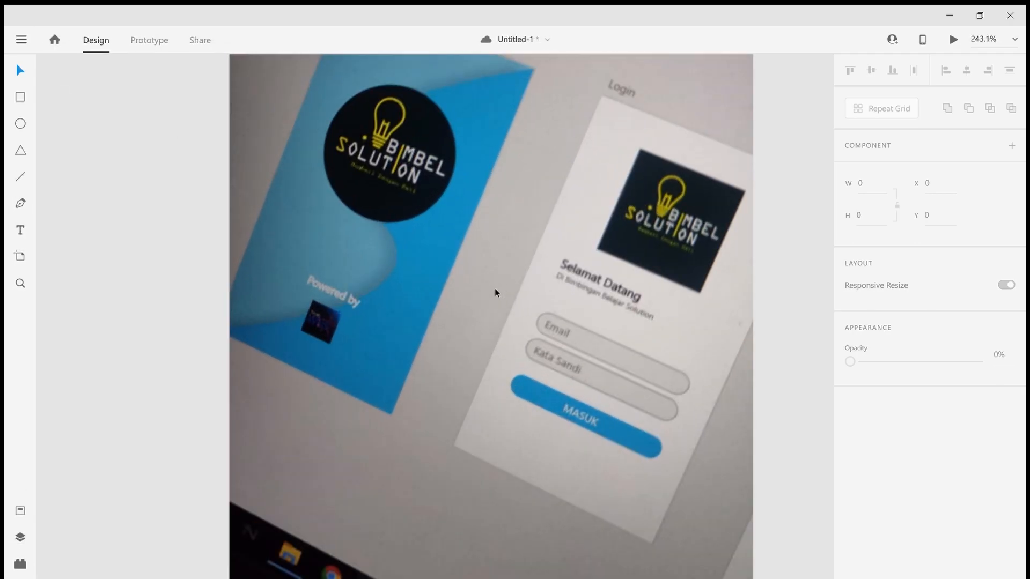
left_click_drag(490, 288, 406, 346)
scroll(408, 346, "down", 4)
left_click_drag(110, 384, 467, 289)
scroll(598, 341, "up", 1)
scroll(669, 332, "down", 3)
Step: Move the reference photo aside and duplicate the SignInScreen artboard directly beside the original
left_click(376, 160)
left_click_drag(633, 241, 798, 211)
left_click_drag(391, 161, 523, 162)
left_click(518, 140)
left_click(510, 162)
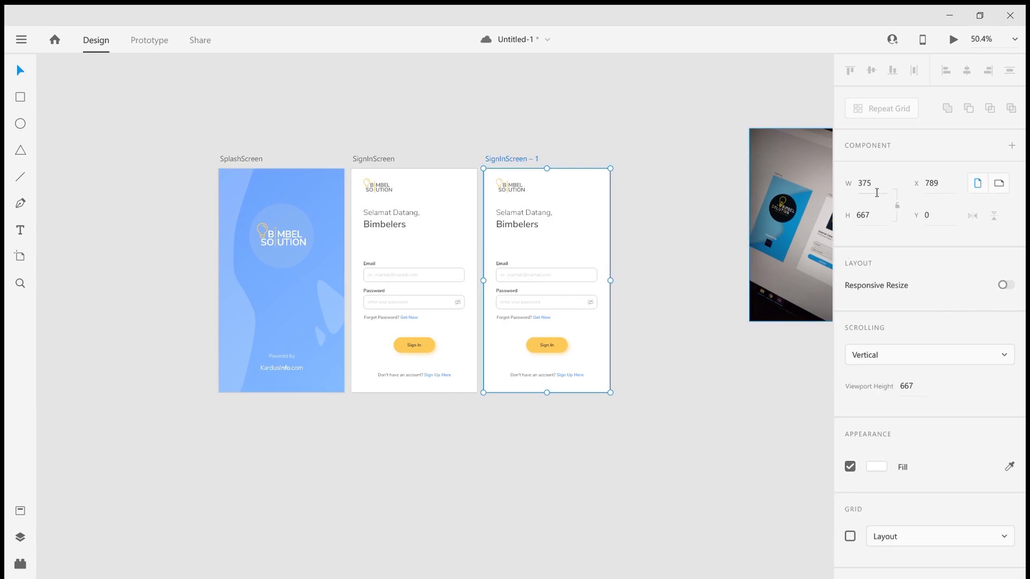
Step: Resize the duplicated artboard to 1080 by 1080 and move the reference photo clear of it
type("1080")
key("Tab")
type("1080")
left_click(694, 214)
left_click_drag(692, 215, 506, 202)
left_click_drag(623, 240, 738, 221)
Step: Delete all the copied content from the 1080 by 1080 artboard
left_click(315, 388)
left_click_drag(298, 379, 298, 519)
left_click_drag(491, 401, 315, 130)
key("Delete")
Step: Export the selected SplashScreen and SignInScreen artboards as images
left_click(180, 144)
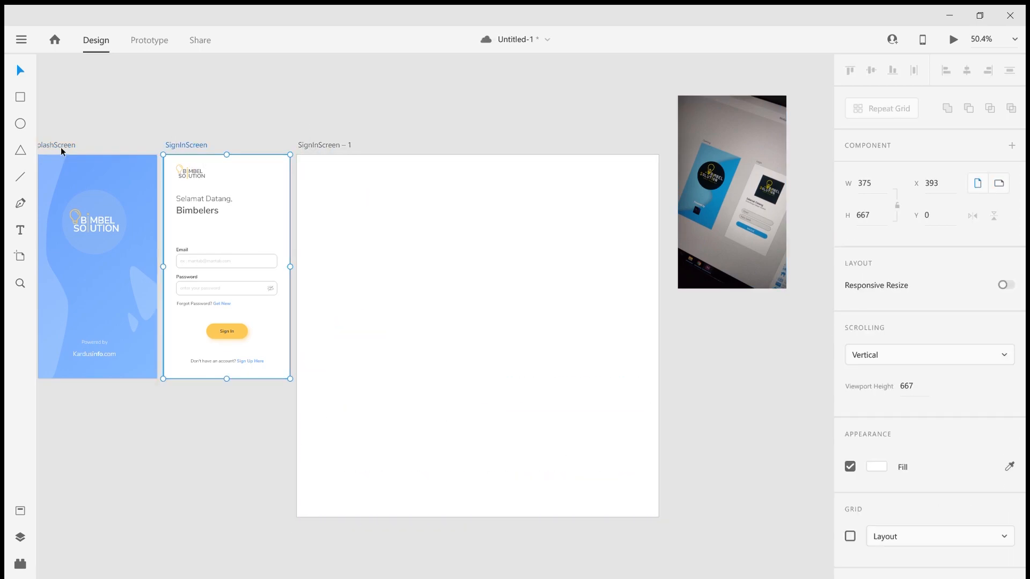
key("ctrl+e")
left_click(569, 408)
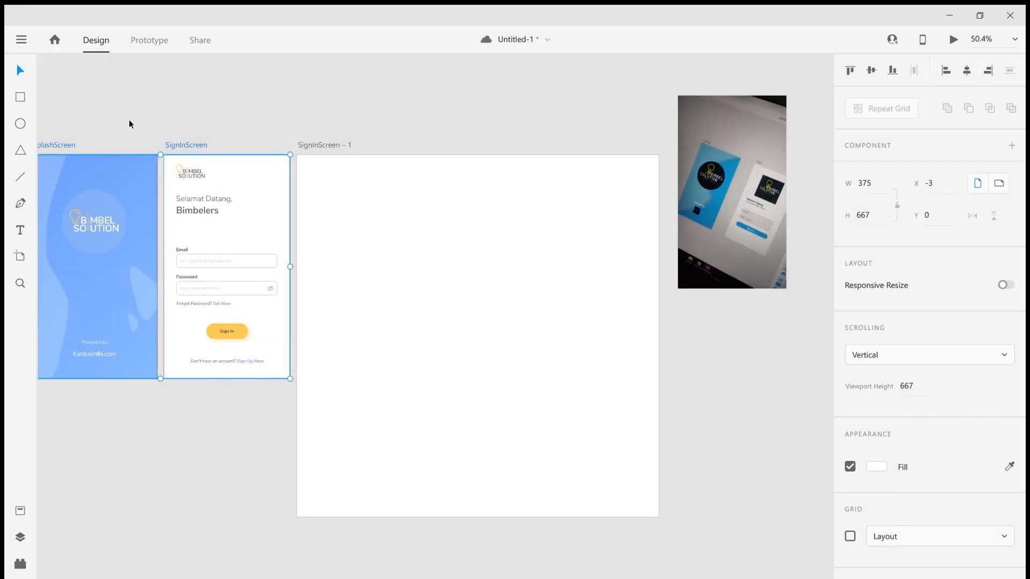
left_click(128, 124)
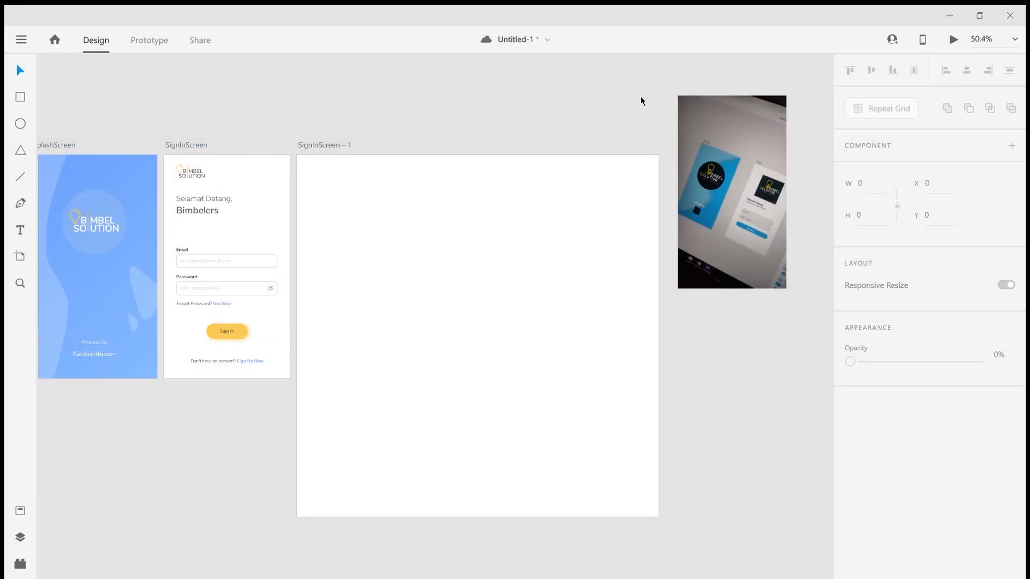
Step: Import the exported splash and sign-in images onto the 1080 by 1080 artboard
left_click(21, 39)
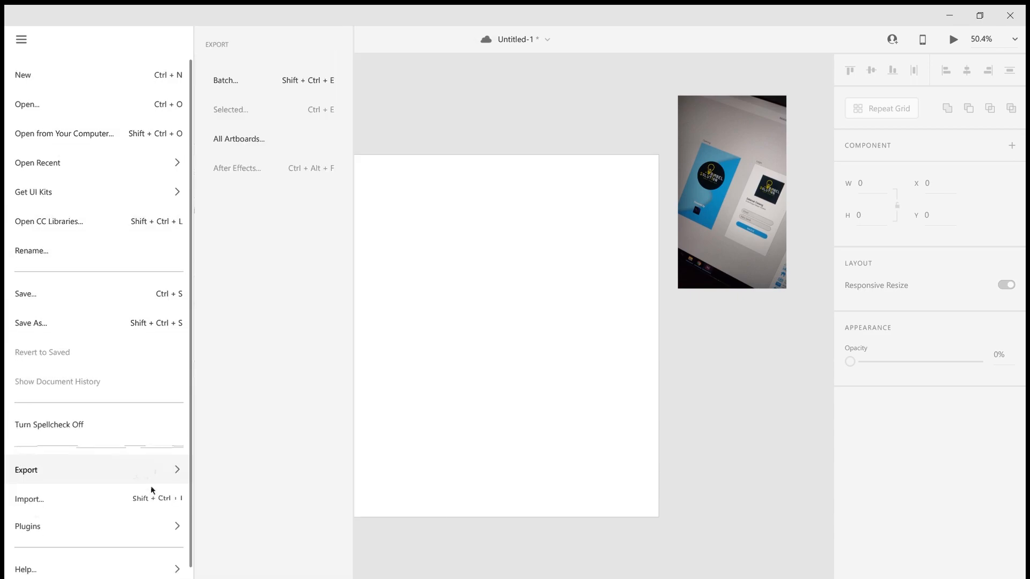
left_click(348, 361)
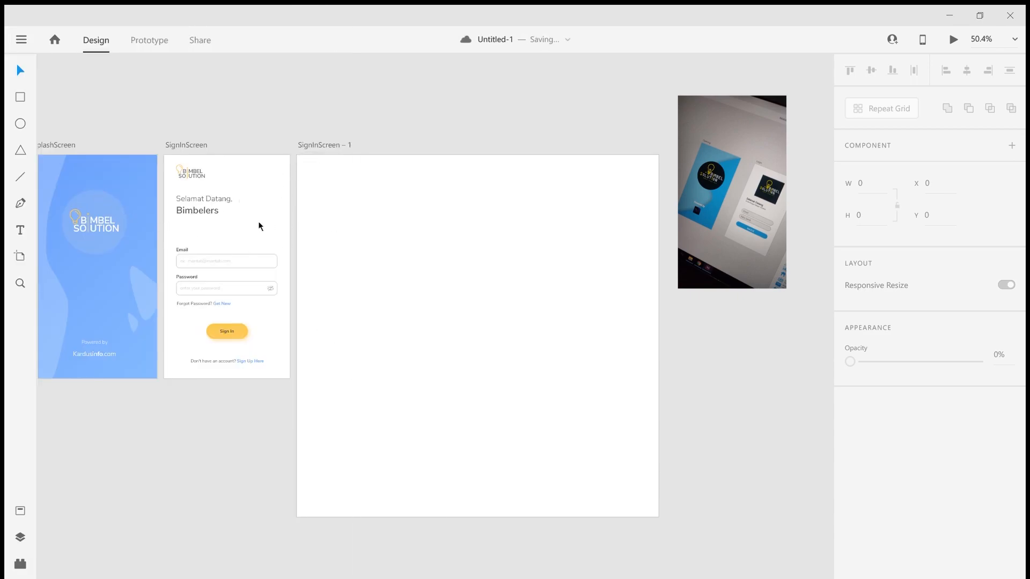
left_click_drag(704, 356, 645, 334)
left_click_drag(706, 290, 675, 274)
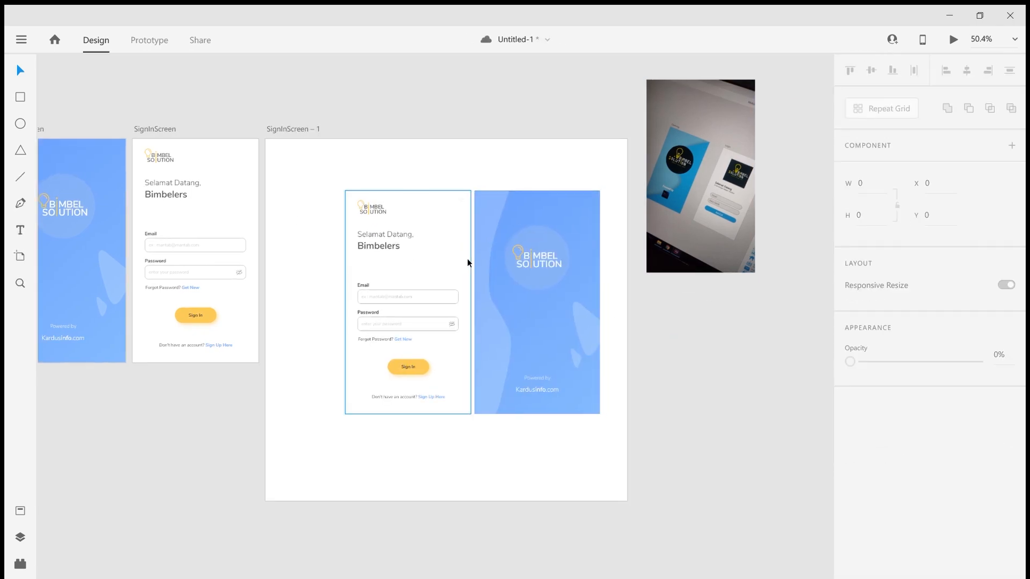
Step: Arrange the images on the square artboard with the splash at X 91, Y 133 and the sign-in image to its right at Y 265
left_click(468, 260)
left_click(481, 260, "shift")
left_click_drag(592, 293, 290, 269)
left_click(499, 296)
left_click_drag(326, 341, 502, 352)
left_click_drag(278, 290, 360, 315)
left_click_drag(450, 312, 483, 335)
left_click_drag(320, 307, 340, 302)
left_click_drag(476, 302, 494, 307)
Step: Select both imported screen images and round their corners to a radius of 17
left_click(381, 312, "shift")
scroll(895, 333, "down", 3)
scroll(926, 345, "up", 3)
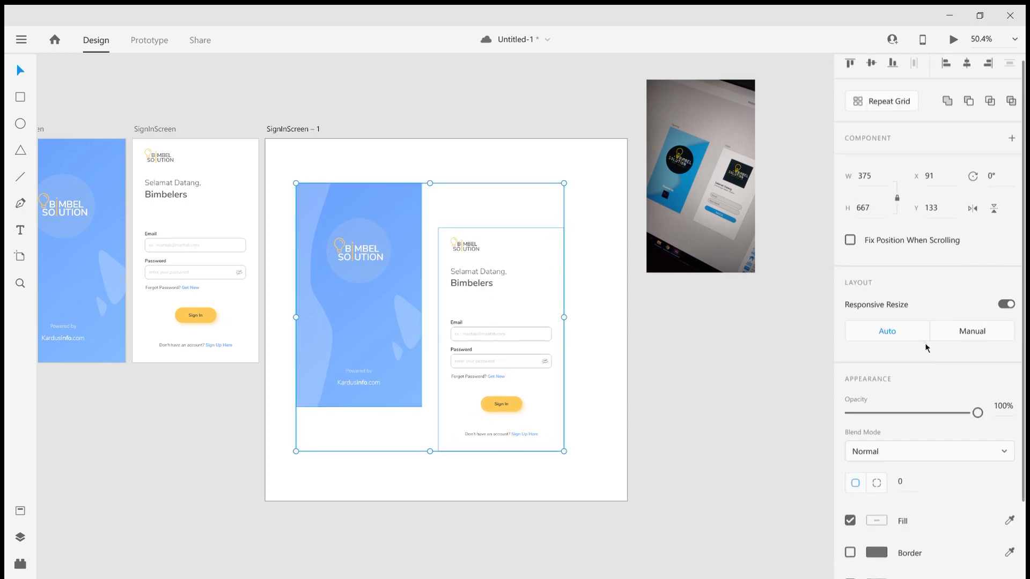
type("10")
key("Return")
left_click_drag(917, 489, 911, 458)
Step: Enable a shadow on both images with offset X 10, Y 10 and blur 20
scroll(858, 499, "down", 3)
left_click(851, 493)
scroll(914, 523, "down", 1)
scroll(915, 522, "down", 1)
left_click(884, 486)
type("10")
key("Tab")
type("15")
left_click(988, 492)
type("20")
key("Return")
Step: Try the saved blue as the shadow colour of both images, and change it to the saved yellow #FECA57 at 47% opacity
left_click(876, 459)
left_click(710, 537)
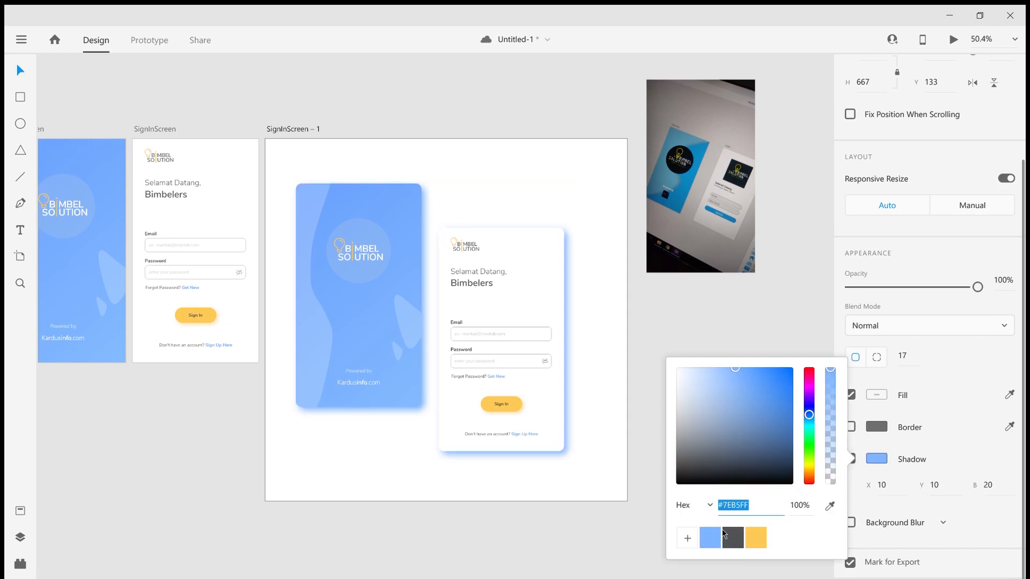
left_click(756, 537)
left_click_drag(830, 389, 833, 436)
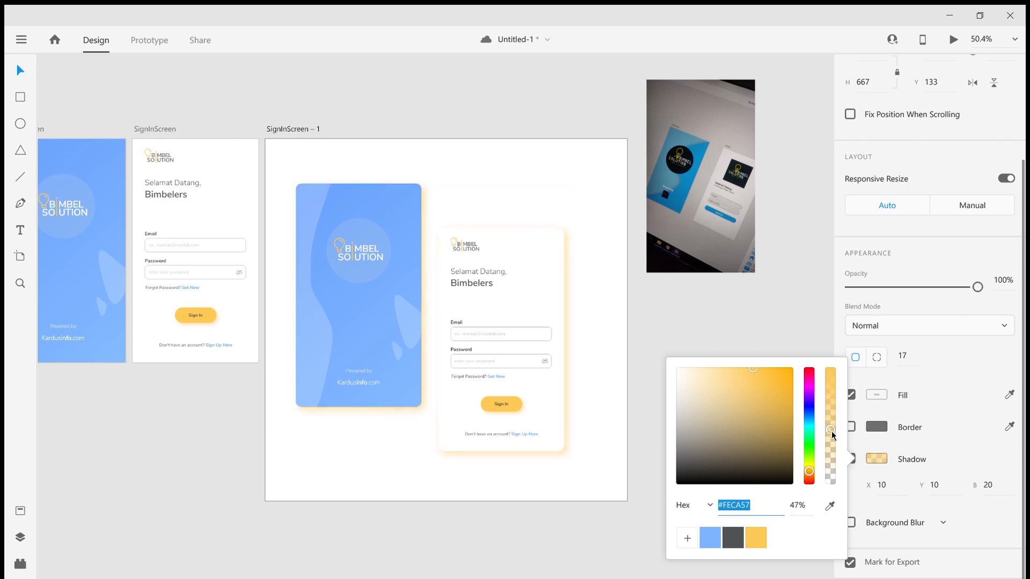
left_click(657, 379)
Step: Recolour the splash image's shadow with the saved blue #7EB5FF at 27% opacity
left_click(407, 314)
scroll(886, 424, "down", 3)
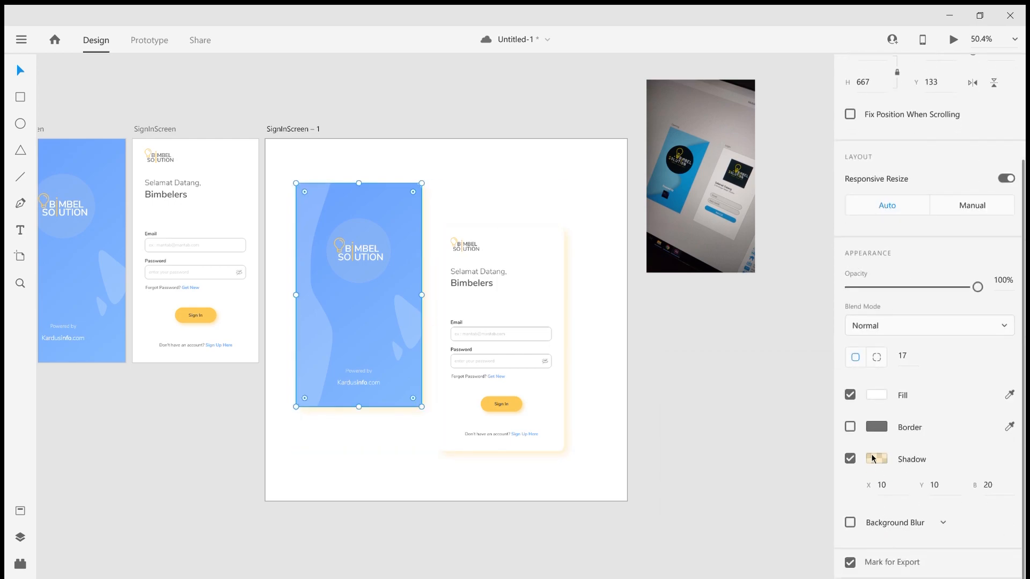
left_click(877, 459)
left_click(718, 536)
left_click_drag(831, 370, 840, 429)
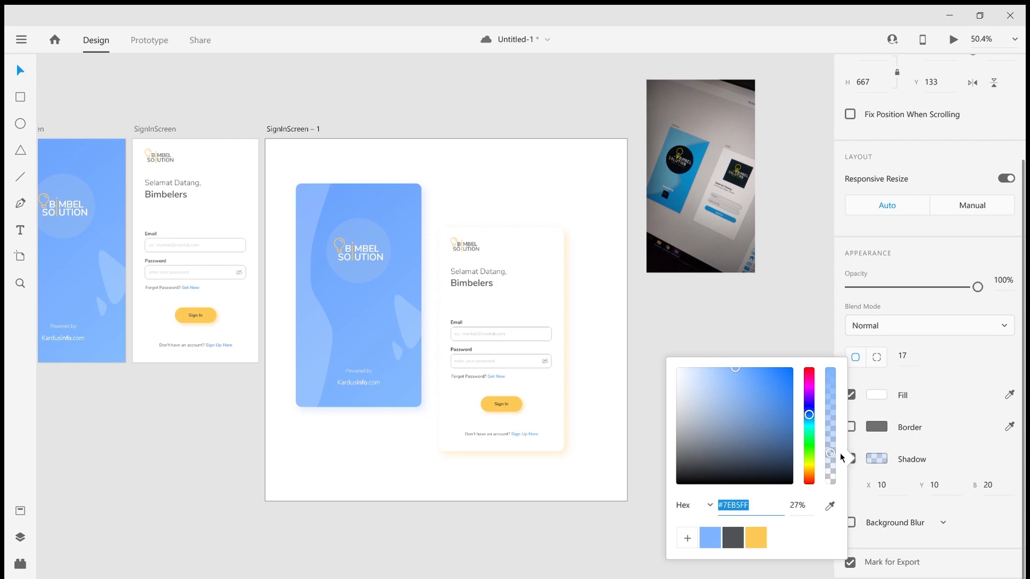
Step: Reduce the opacity of the sign-in image's yellow shadow to 17%
left_click(559, 364)
scroll(885, 429, "down", 3)
left_click(876, 459)
left_click_drag(830, 446, 833, 468)
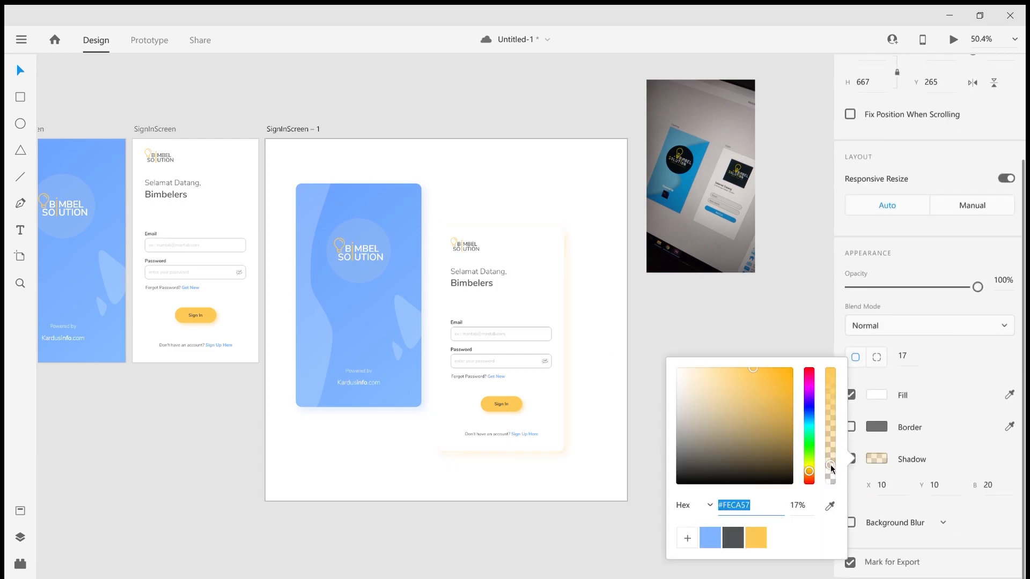
left_click(639, 304)
Step: Move both screen images together right and down towards the middle of the square artboard
scroll(639, 304, "down", 3)
left_click(423, 273)
left_click(505, 267, "shift")
left_click_drag(495, 251, 509, 259)
Step: Change the white background fill of the 1080 by 1080 artboard to a very pale blue
scroll(549, 249, "up", 3)
left_click(265, 90)
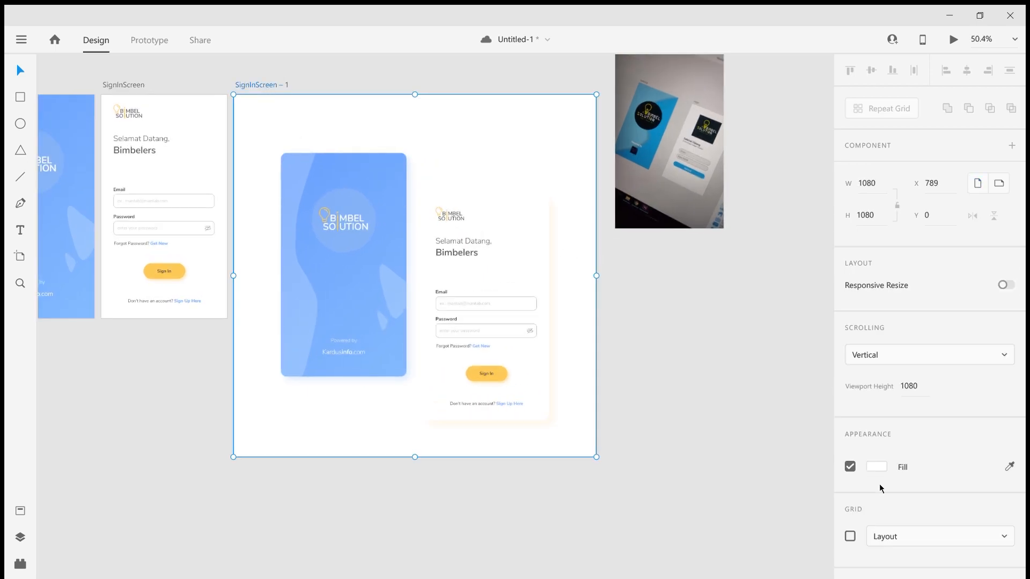
left_click(877, 467)
left_click_drag(805, 458, 809, 436)
left_click_drag(704, 394, 677, 385)
left_click(665, 240)
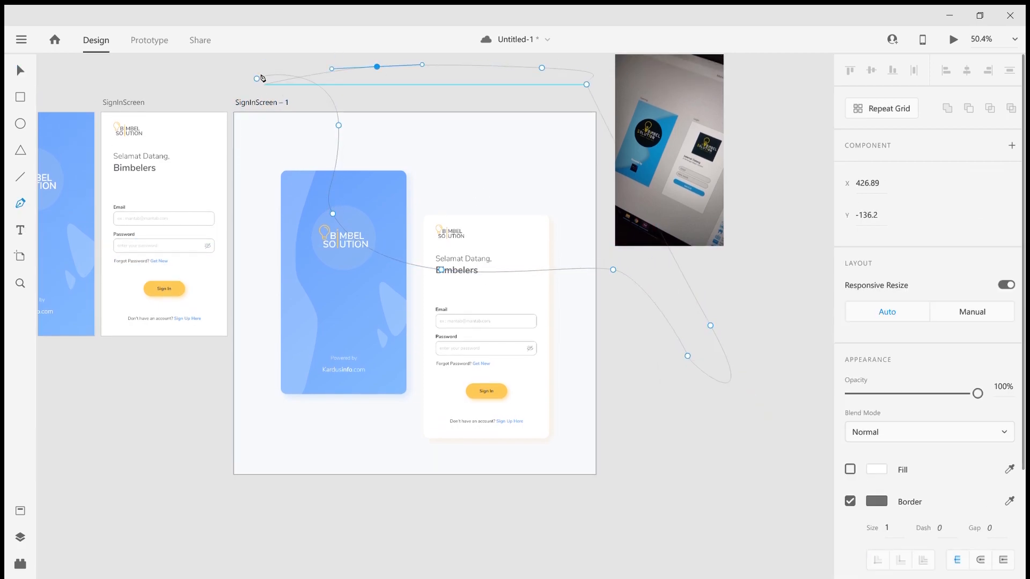
Step: Close the free-form Pen shape across the artboard's upper part, give it a borderless translucent white fill, and send it to the back
left_click(257, 78)
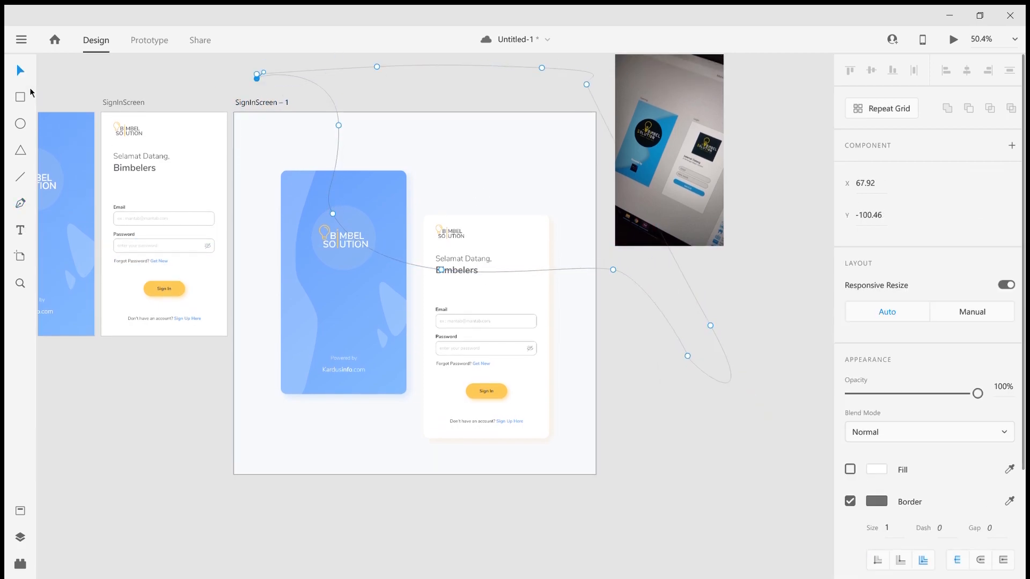
left_click(851, 500)
left_click_drag(968, 396, 902, 397)
left_click(737, 403)
left_click(572, 251)
key("ctrl+shift+[")
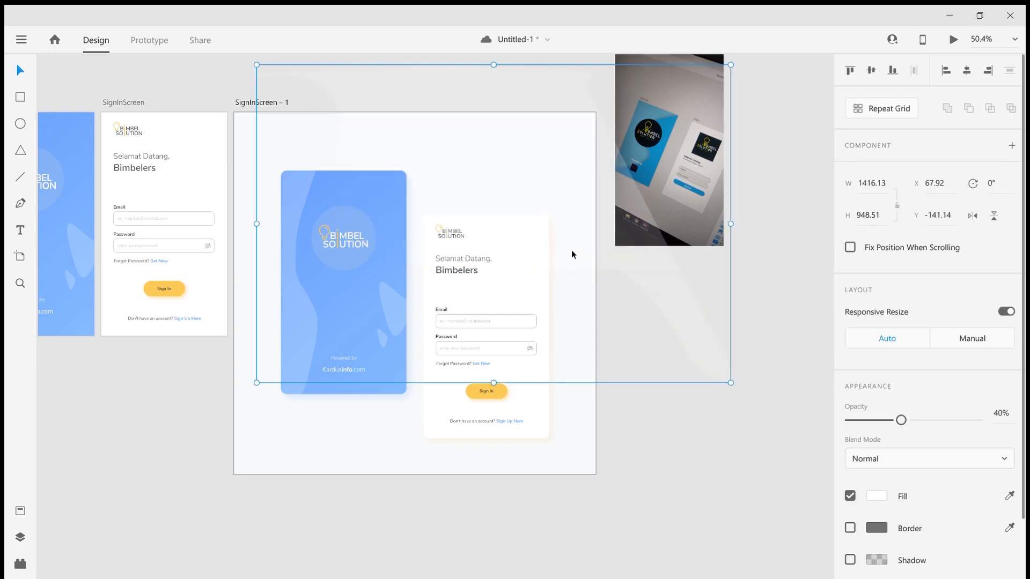
left_click_drag(901, 420, 933, 420)
Step: Draw a closed, curved Pen shape that sweeps across the artboard's lower-left corner and extends beyond its edges
left_click(20, 204)
left_click(159, 373)
left_click_drag(271, 366, 292, 388)
left_click_drag(340, 478, 385, 504)
left_click_drag(485, 533, 561, 548)
key("ctrl+z")
key("ctrl+z")
left_click_drag(299, 424, 316, 456)
left_click_drag(502, 490, 584, 510)
left_click_drag(552, 550, 542, 549)
left_click_drag(362, 538, 295, 534)
left_click_drag(209, 518, 184, 512)
left_click_drag(163, 496, 157, 481)
left_click_drag(155, 454, 166, 380)
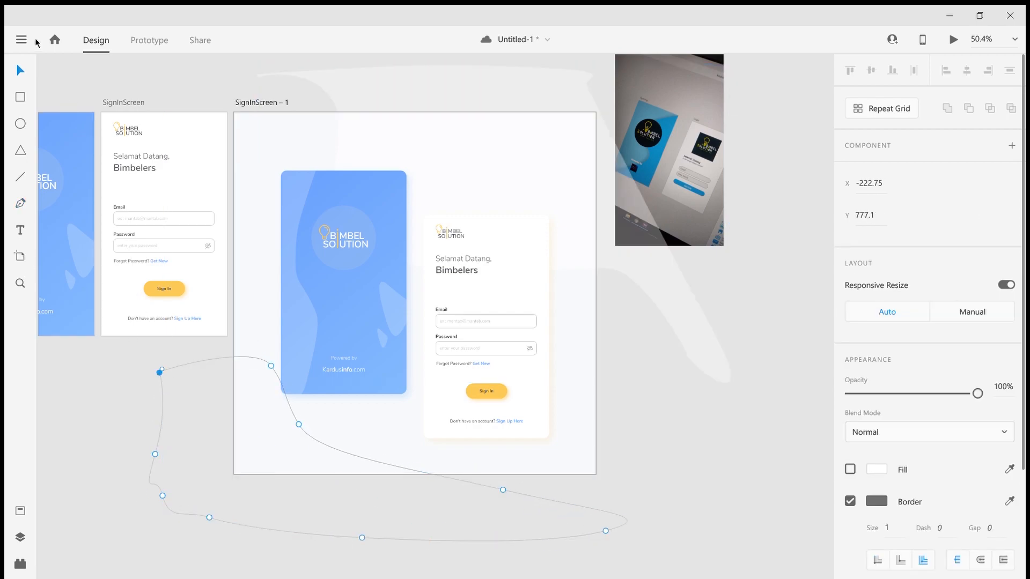
Step: Give the lower-left curved shape a borderless white fill at reduced opacity and place it behind the screen images
left_click(852, 472)
left_click(850, 501)
left_click_drag(978, 394, 908, 393)
left_click(764, 421)
left_click(290, 421)
left_click(637, 453)
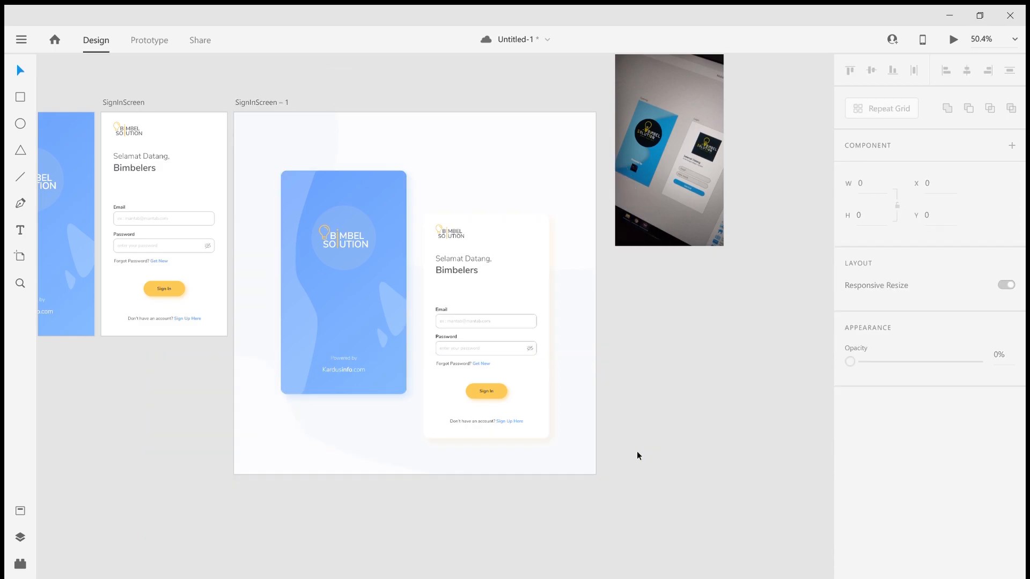
Step: Rename the artboard Mockup and centre the headline "Get your best personal lecturer" at size 37 above the screen images
double_click(276, 105)
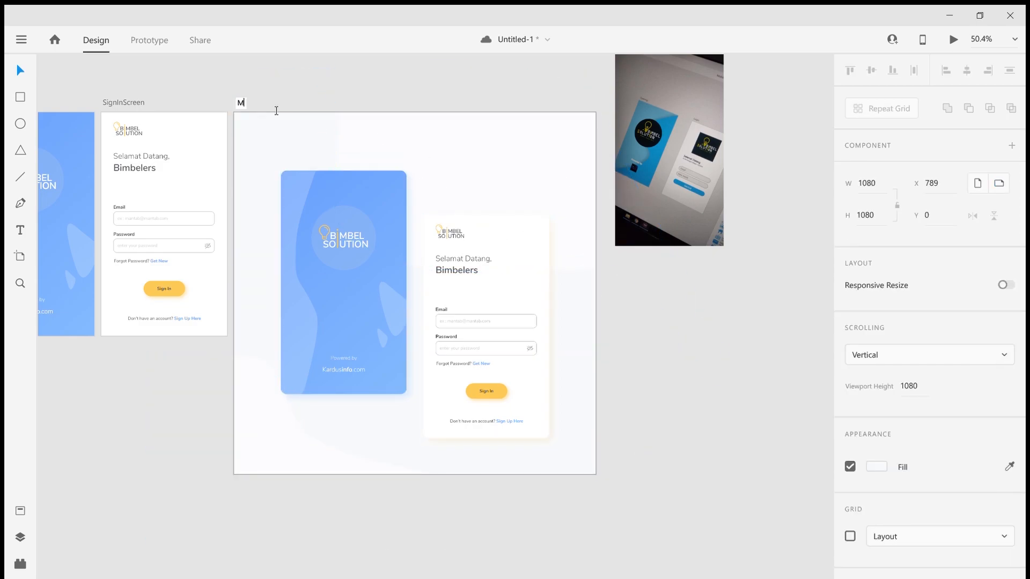
key("Return")
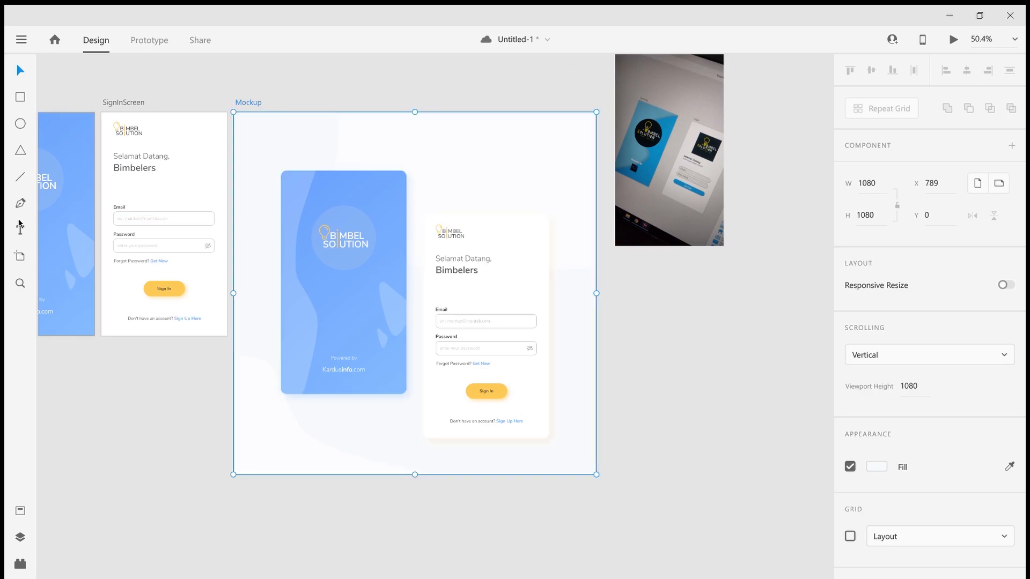
key("t")
left_click(296, 140)
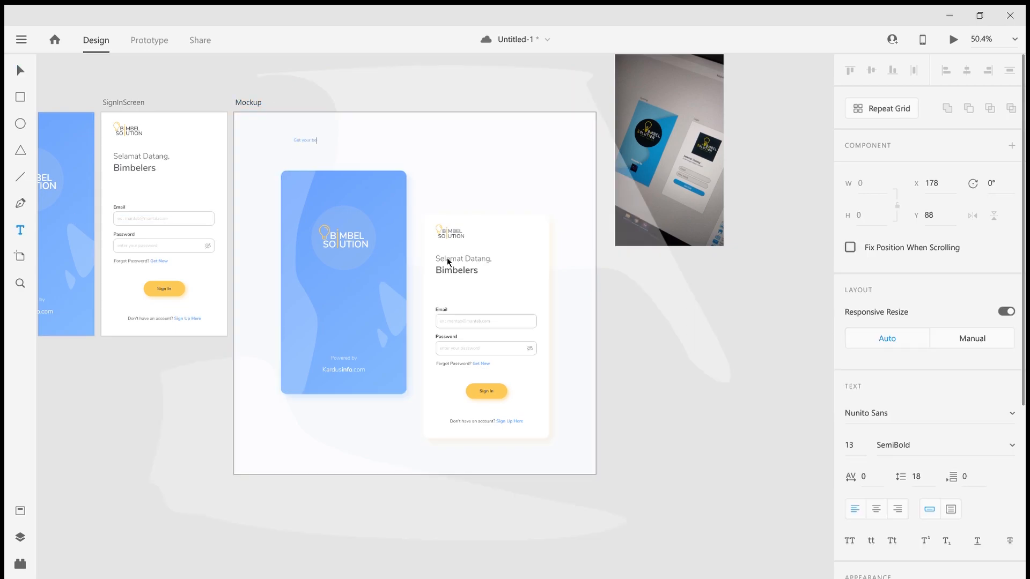
type("Get your best personal les")
type("turer")
key("Escape")
left_click_drag(325, 146, 375, 152)
Step: Move both screen images down together to leave more room beneath the headline
key("v")
left_click(383, 207)
left_click(471, 246, "shift")
left_click_drag(472, 245, 472, 260)
left_click(648, 286)
left_click(752, 340)
left_click(454, 157)
left_click_drag(417, 164, 419, 163)
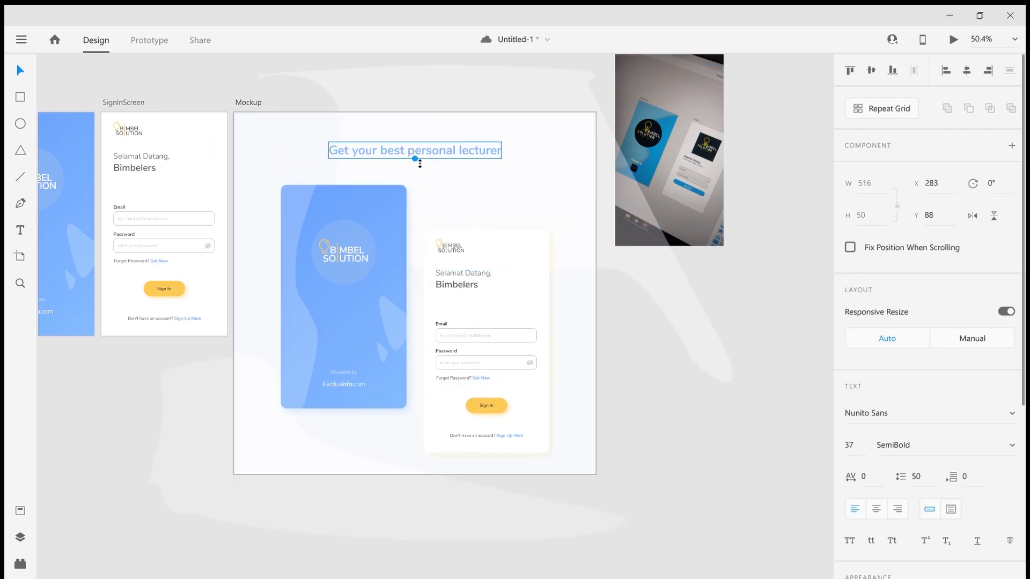
Step: Break the headline into two lines, with "personal lecturer" on the second line
double_click(417, 158)
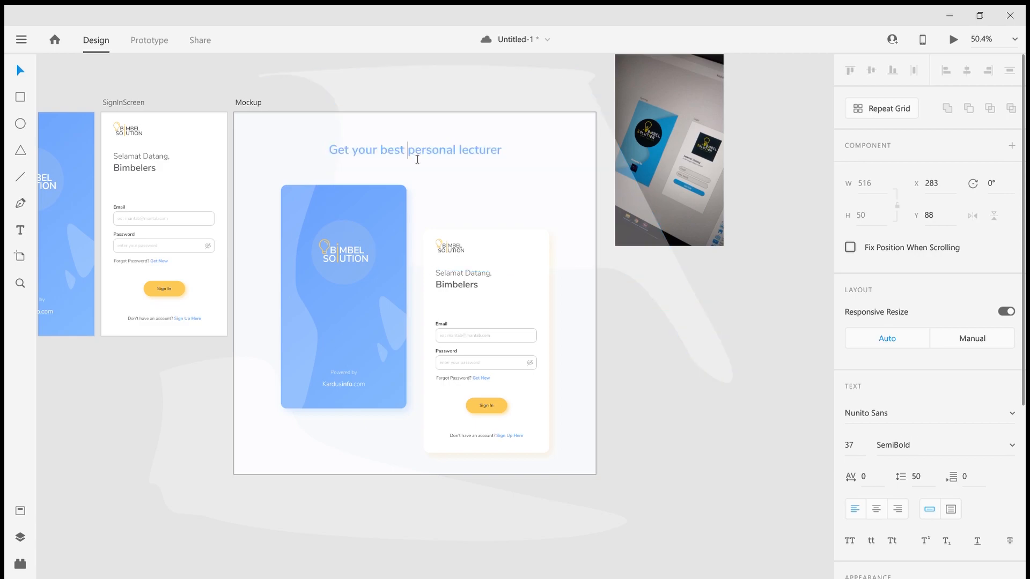
type("]")
key("BackSpace")
key("Return")
left_click(471, 180)
Step: Set the font weight of the entire two-line headline to Regular
double_click(389, 164)
left_click_drag(329, 155, 366, 159)
key("ctrl+a")
left_click(926, 451)
Step: Make the words "best" and "personal" in the headline Bold
left_click(380, 157)
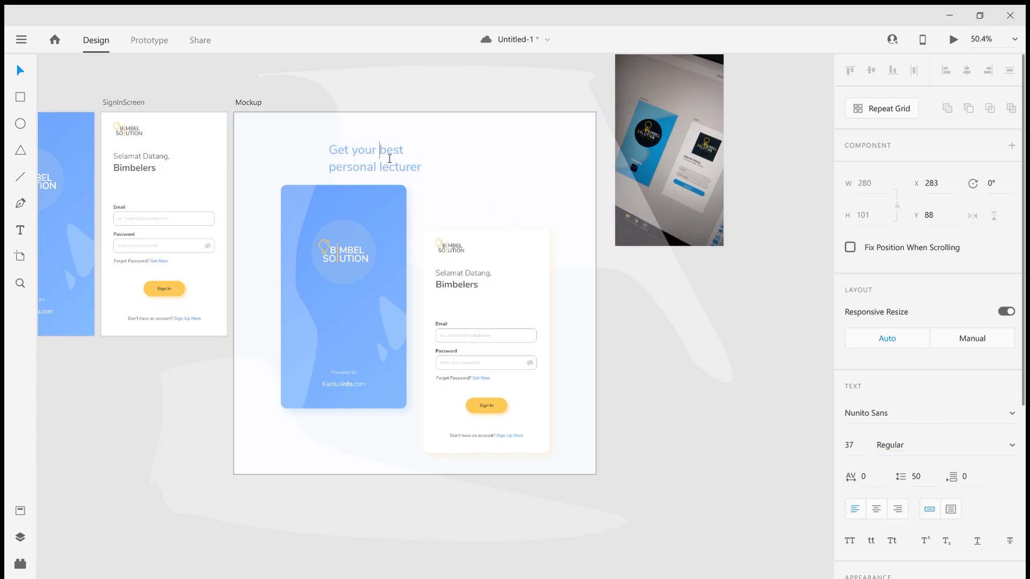
left_click(912, 447)
type("Bold")
key("Return")
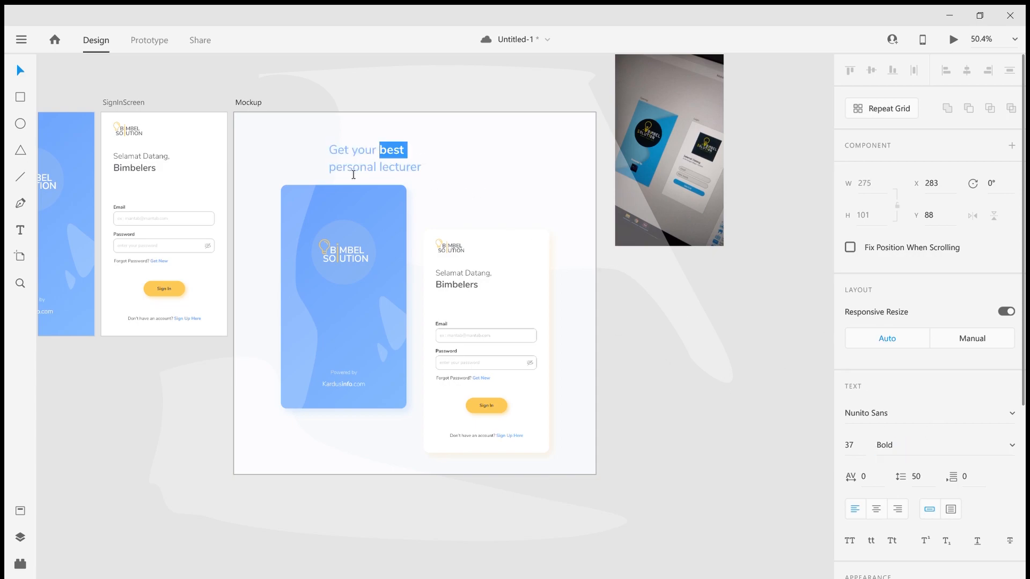
double_click(385, 173)
left_click(384, 175)
left_click(953, 454)
key("Return")
key("Escape")
Step: Move the headline to the Mockup artboard's upper-left corner and shift the splash image slightly down
left_click_drag(338, 158, 270, 149)
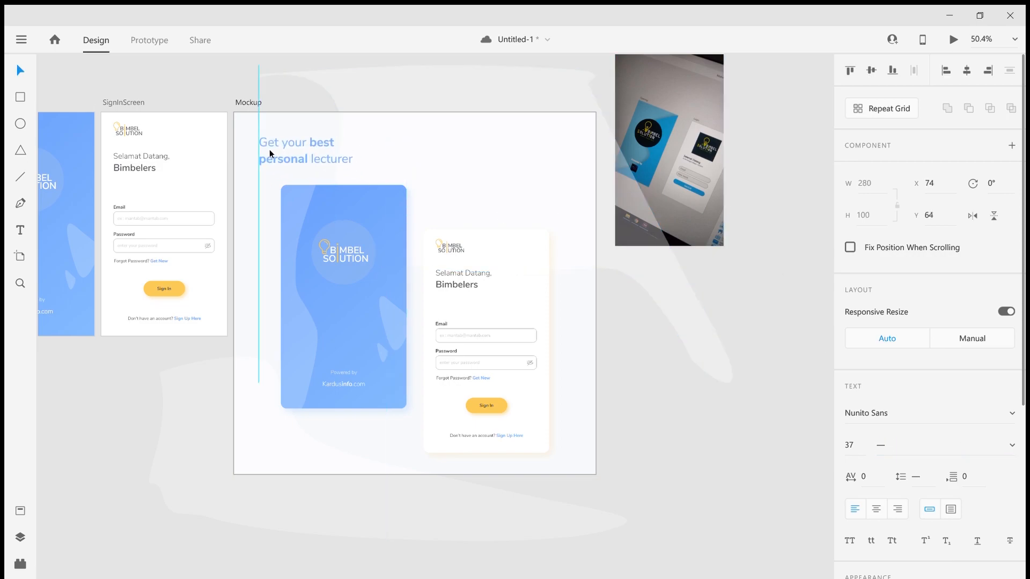
left_click(371, 230)
left_click(500, 298, "shift")
left_click_drag(536, 274, 471, 267)
left_click(376, 253, "shift")
left_click(373, 185)
Step: Enlarge the headline to size 43 and nudge it slightly right and down
left_click(315, 156)
left_click_drag(310, 171, 311, 177)
left_click_drag(322, 157, 326, 160)
Step: Recolour the headline with the saved dark grey
scroll(893, 449, "down", 5)
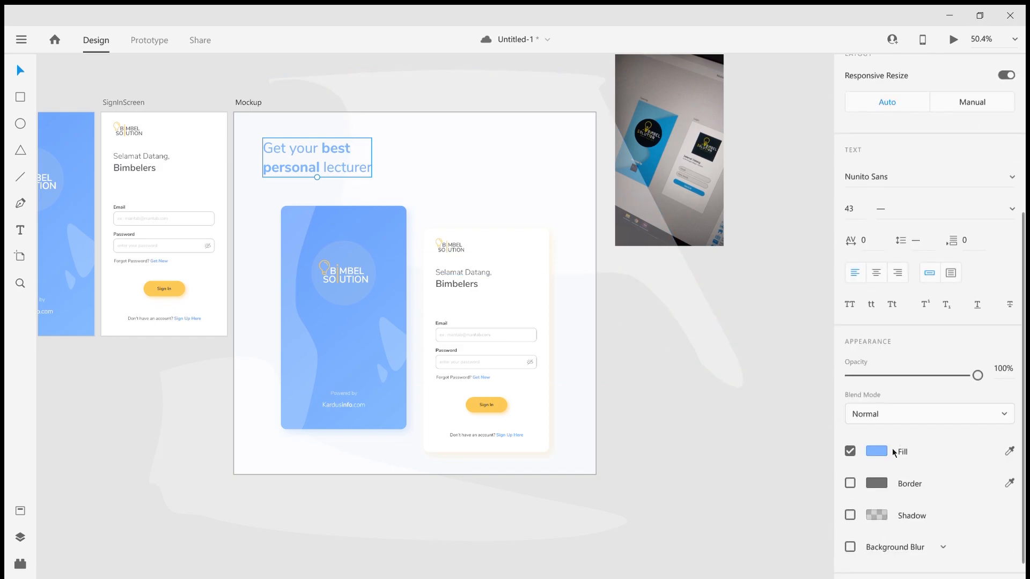
left_click(877, 451)
left_click(734, 527)
left_click(581, 290)
left_click(177, 358)
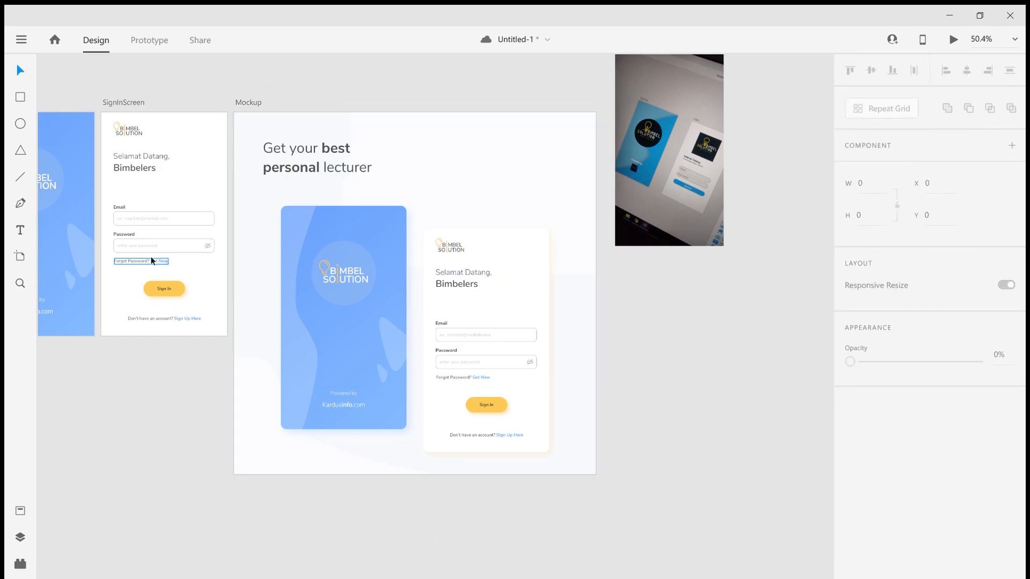
Step: Copy the Bimbel Solution logo from the SignInScreen artboard to Mockup's upper-right corner, enlarged to about 174 by 91
double_click(128, 131)
left_click(397, 142)
left_click(131, 132)
left_click_drag(131, 133, 540, 161)
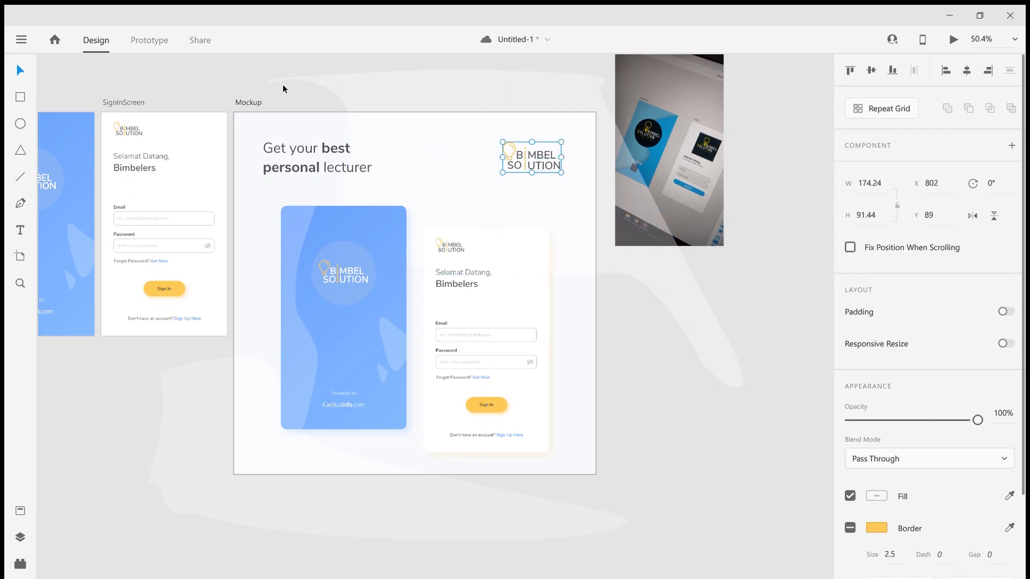
Step: Show the layout grid on the Mockup artboard and set its right margin to 102 and left margin to 100
left_click(257, 103)
left_click(850, 535)
left_click(559, 164)
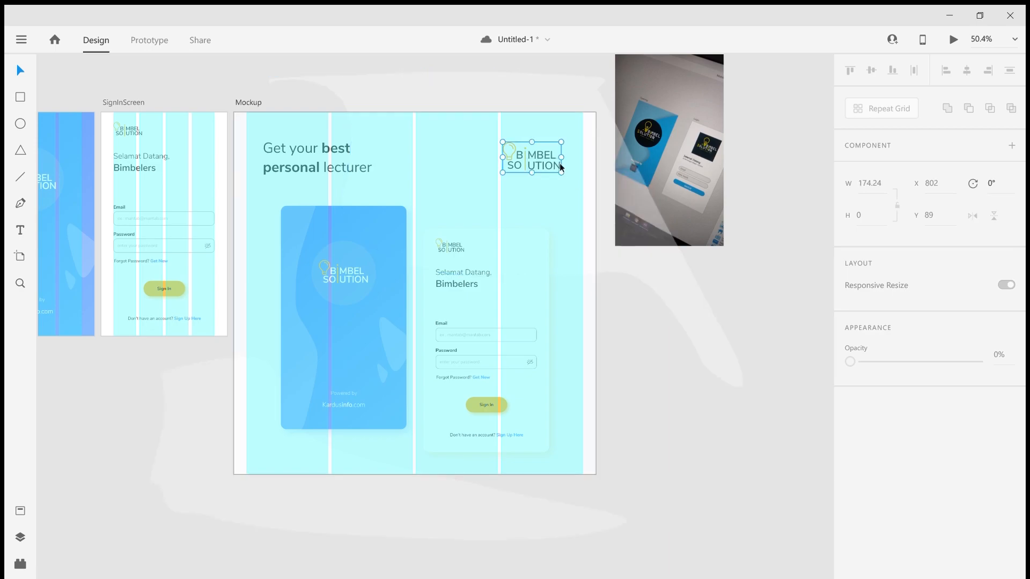
scroll(894, 445, "down", 3)
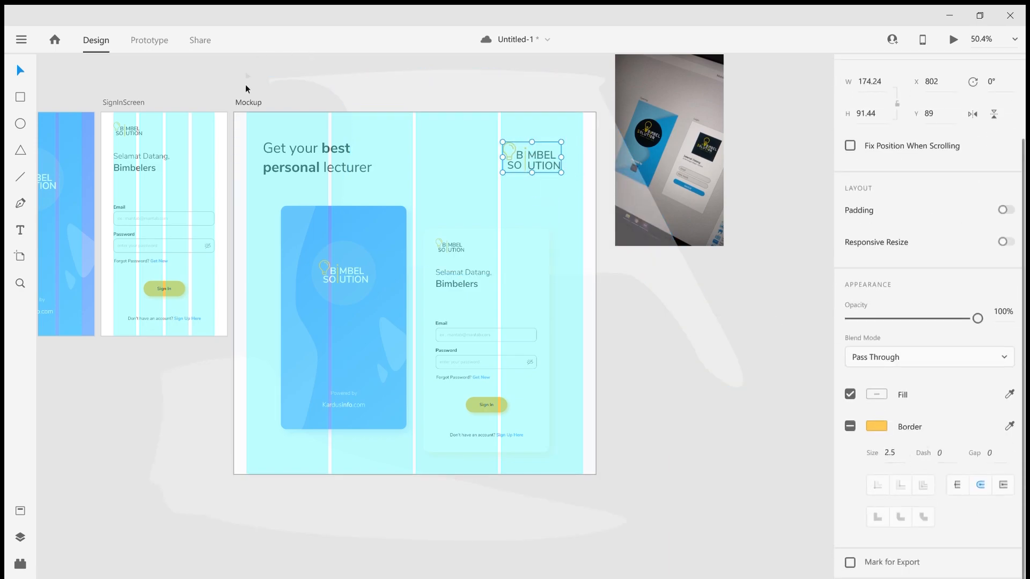
left_click(248, 102)
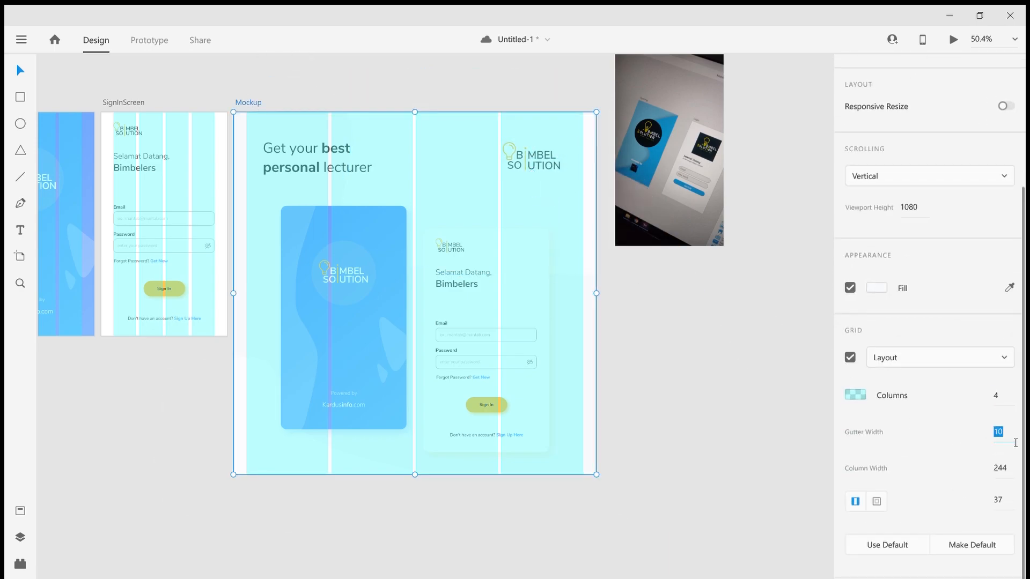
type("100")
key("Return")
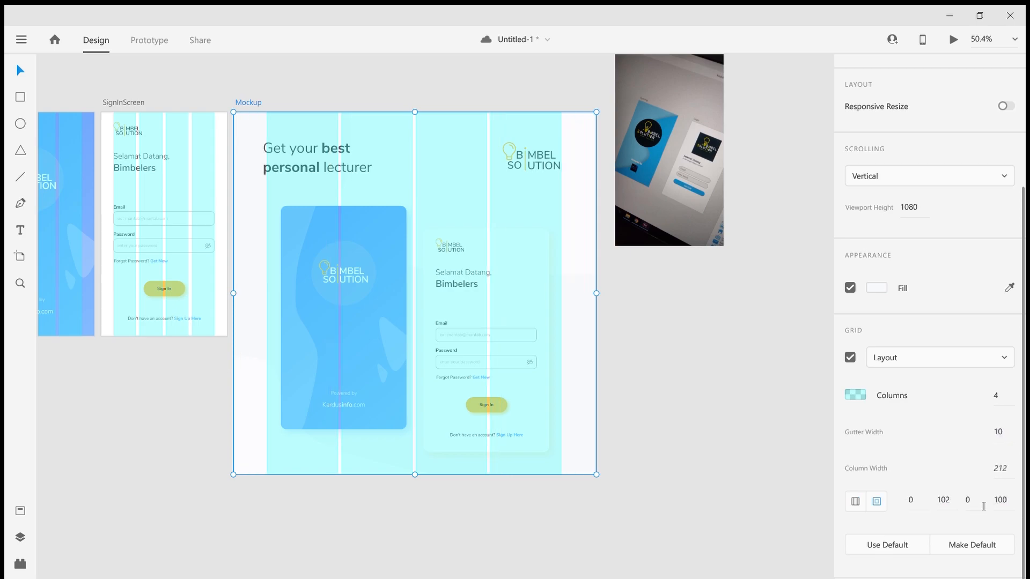
Step: Align the headline and logo to the left and right grid margins, and hide the Mockup artboard's layout grid
left_click(756, 374)
left_click_drag(292, 172, 297, 171)
left_click_drag(532, 161, 533, 161)
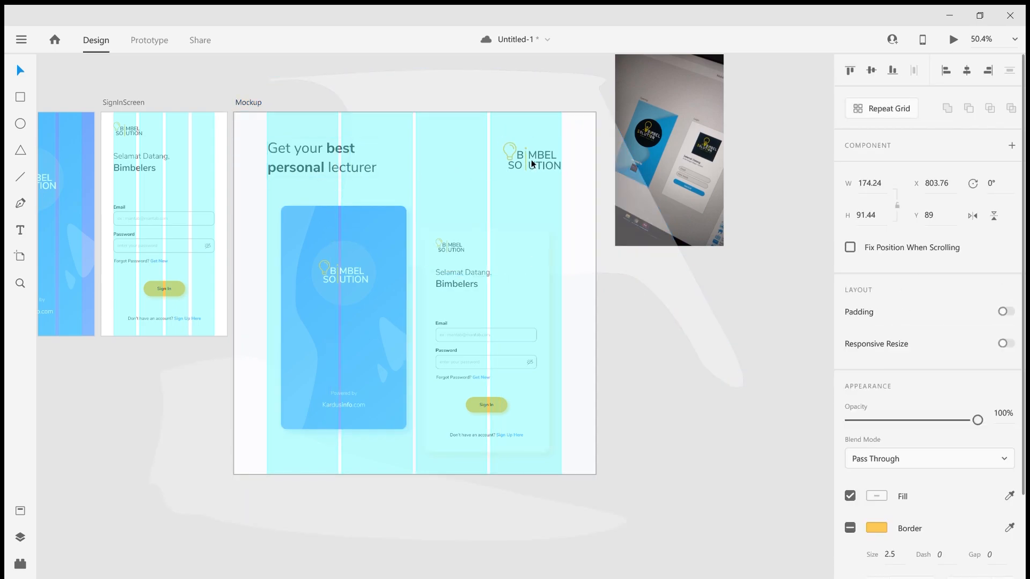
left_click(262, 121)
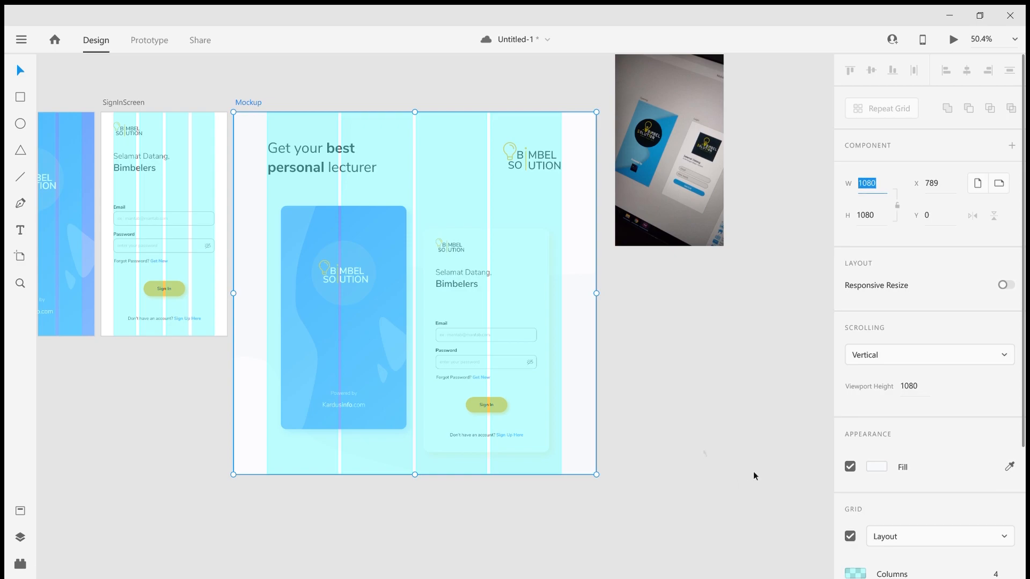
left_click(851, 536)
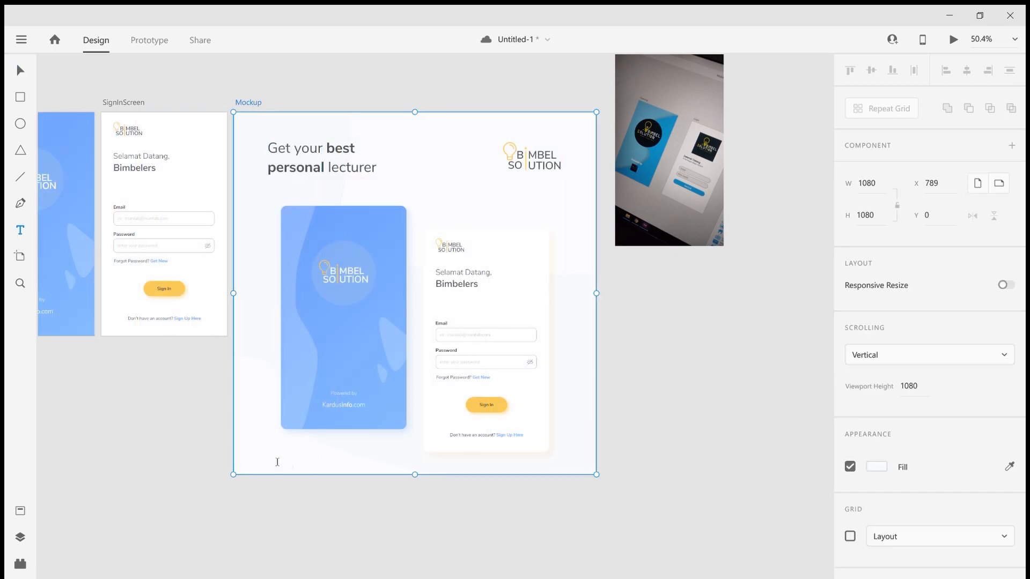
Step: Add the designer's social media handle as text below the splash image, lined up with the headline's left edge
left_click(255, 451)
left_click(414, 448)
left_click(19, 73)
left_click_drag(320, 460, 317, 455)
key("ctrl+z")
key("ctrl+z")
left_click_drag(317, 445, 311, 448)
left_click(372, 449)
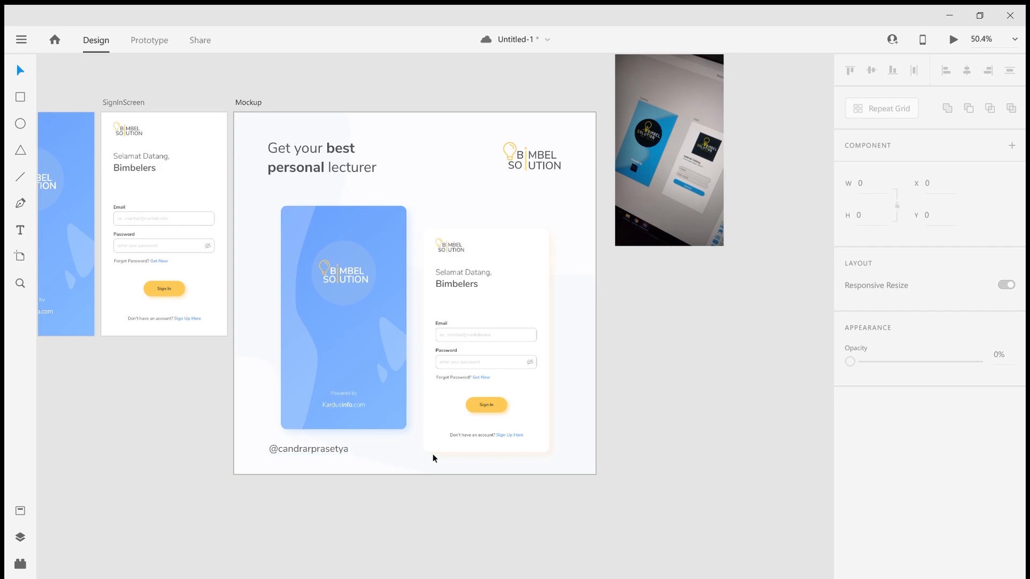
Step: Reduce the opacity of the handle text beneath the splash image
left_click(342, 452)
scroll(880, 445, "down", 4)
left_click_drag(977, 375, 932, 374)
left_click(692, 311)
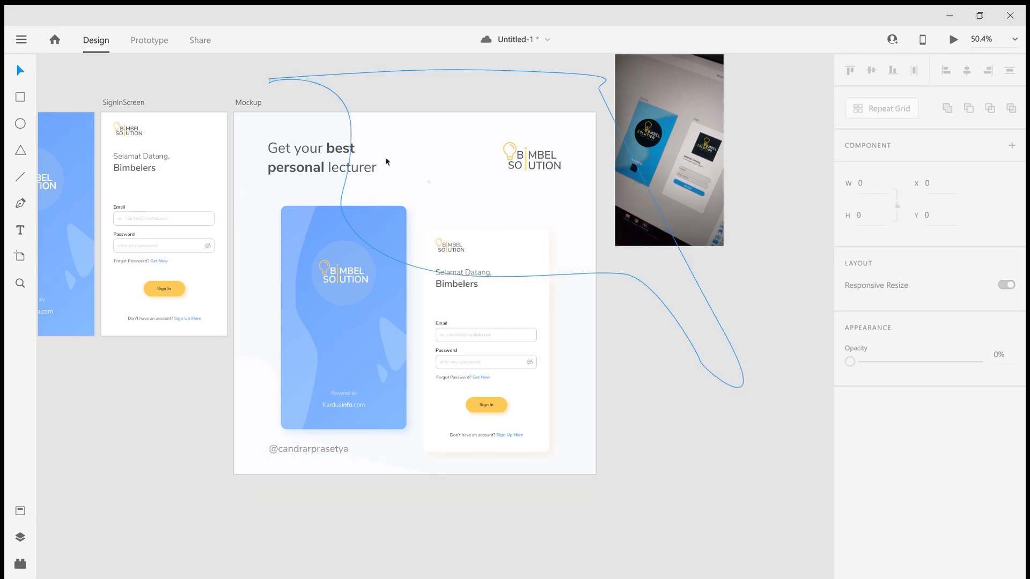
Step: Enlarge the reference photo beside the Mockup artboard so it is slightly taller than the artboard
scroll(542, 246, "up", 1)
scroll(671, 275, "down", 3)
left_click_drag(688, 234, 788, 409)
left_click(789, 409)
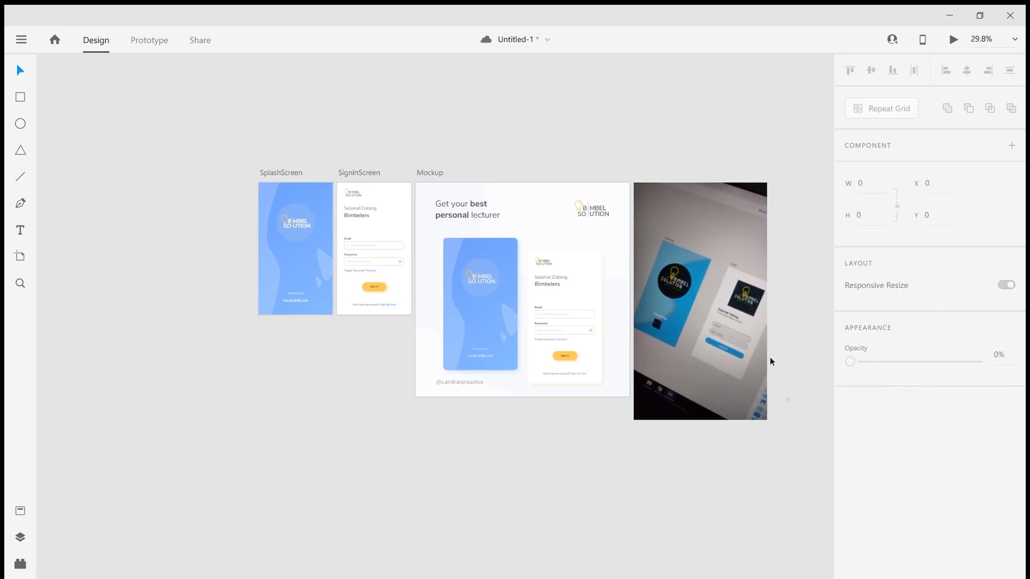
Step: Move the enlarged reference photo farther to the right of the Mockup artboard, and select that artboard
scroll(783, 408, "up", 5)
scroll(542, 294, "down", 6)
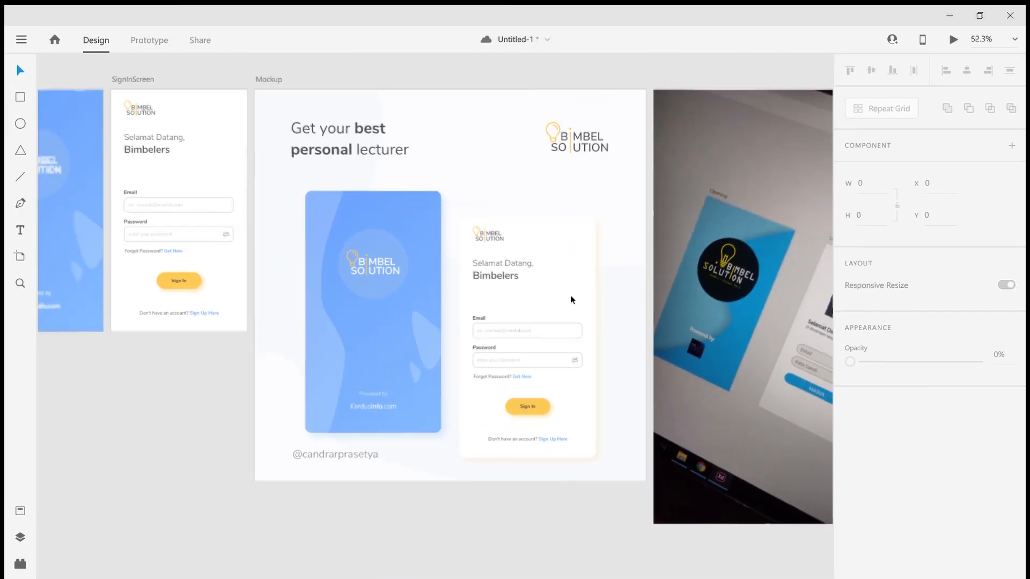
left_click(675, 208)
left_click(356, 140)
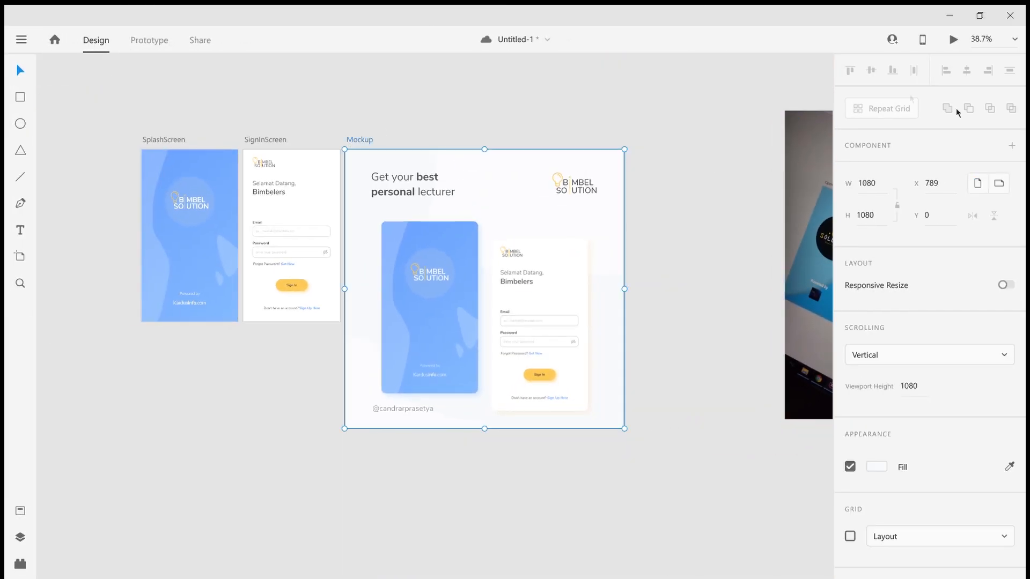